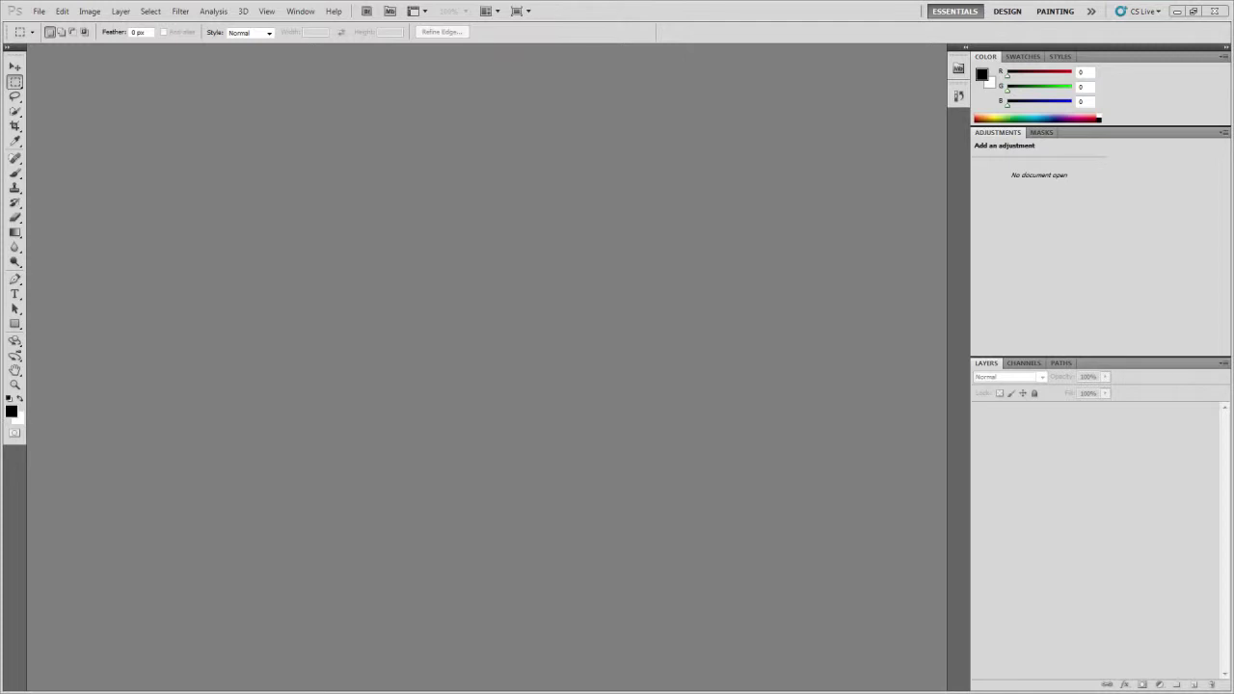
Create a new 1920×1080 px document and fill it with black
{"action": "left_click", "coordinate": [39, 11]}
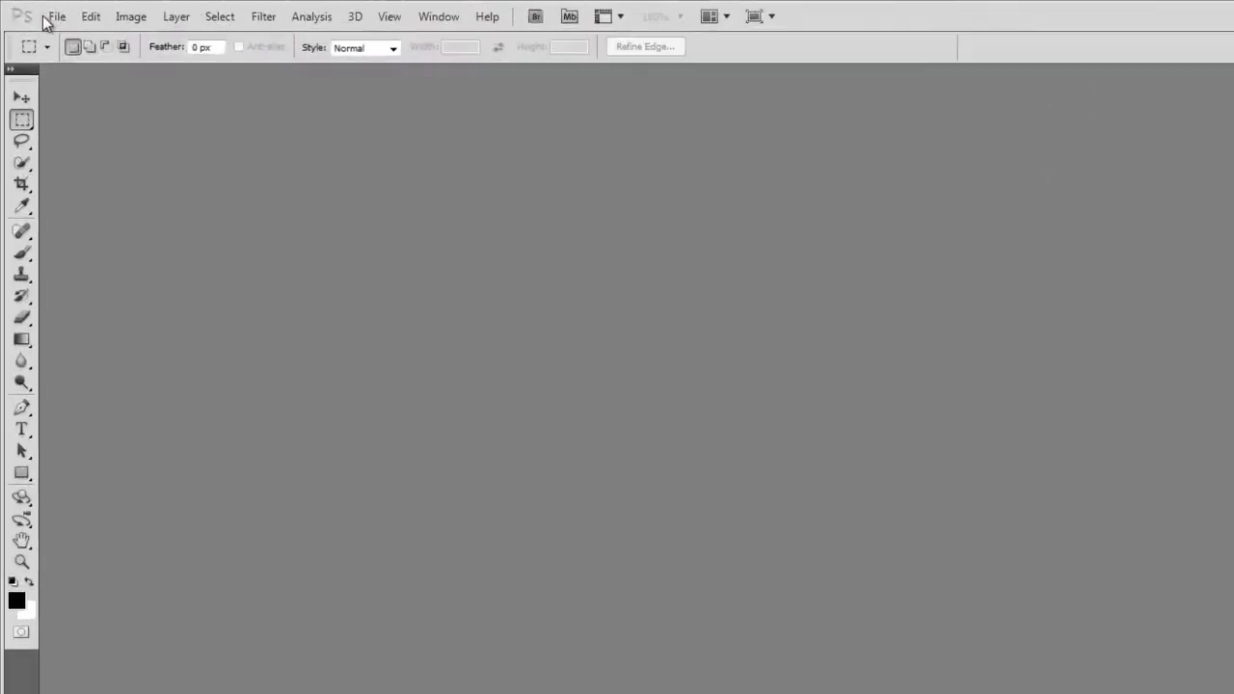
{"action": "left_click", "coordinate": [58, 36]}
{"action": "double_click", "coordinate": [467, 308]}
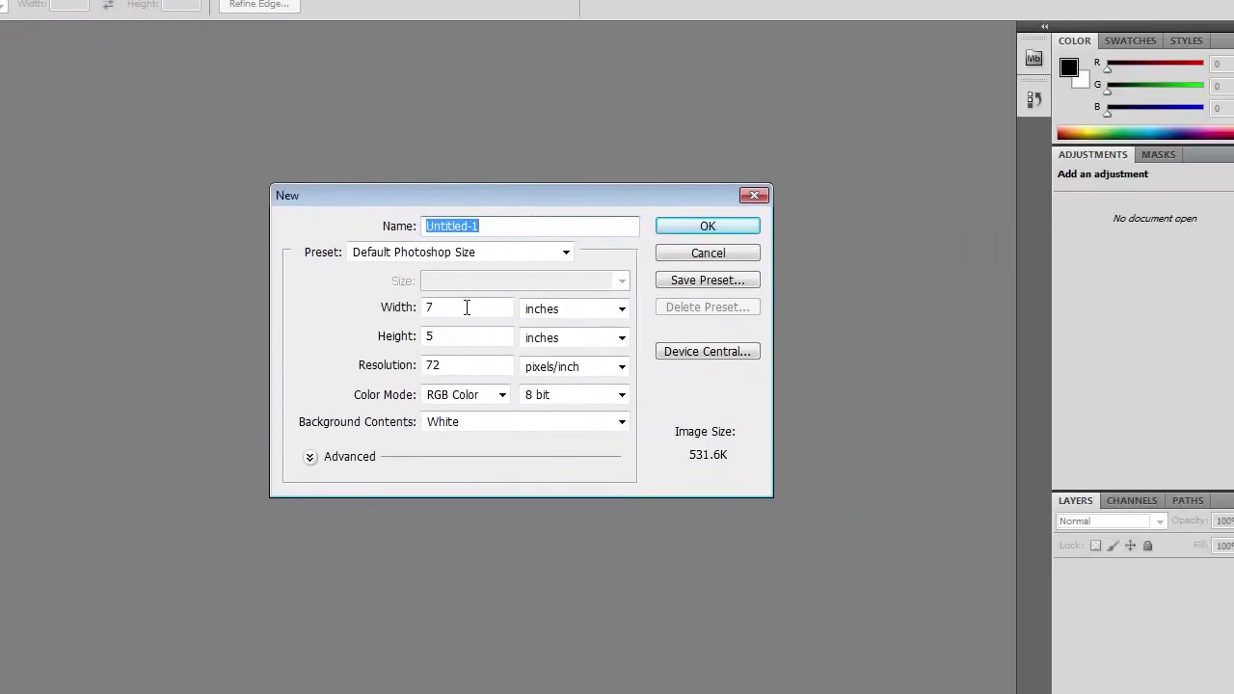
{"action": "type", "text": "1920"}
{"action": "left_click", "coordinate": [574, 309]}
{"action": "left_click", "coordinate": [550, 305]}
{"action": "double_click", "coordinate": [469, 340]}
{"action": "type", "text": "1080"}
{"action": "left_click", "coordinate": [708, 228]}
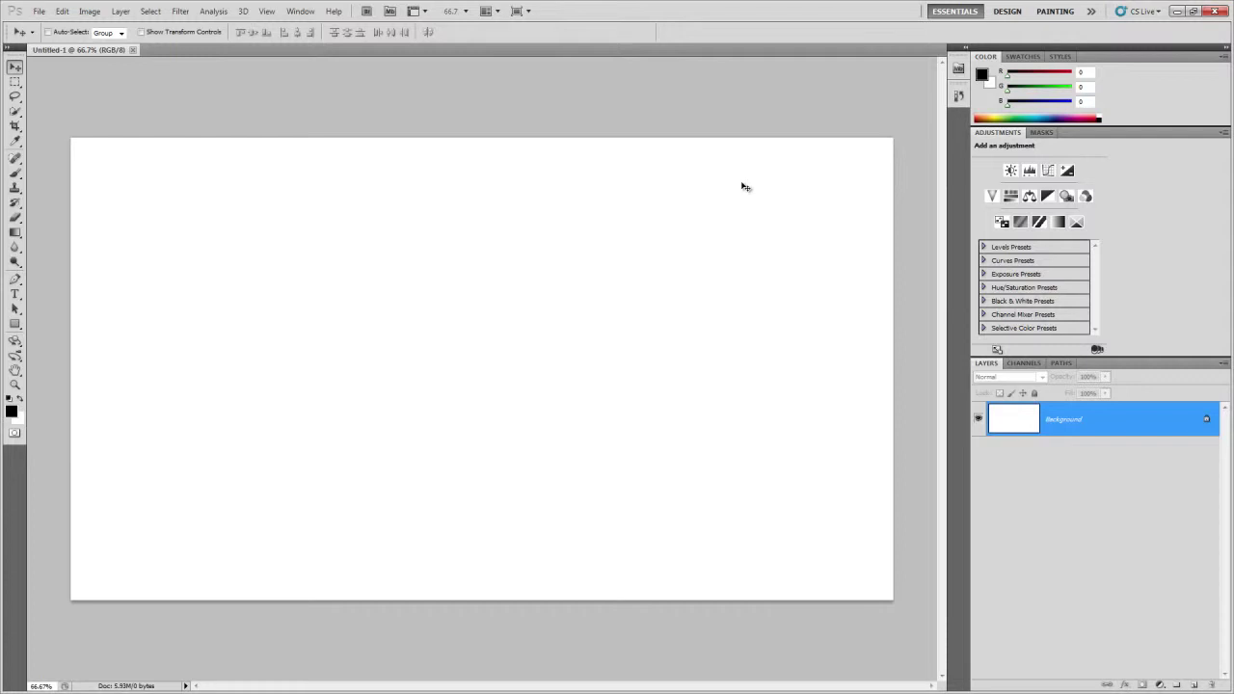
{"action": "key", "text": "alt+BackSpace"}
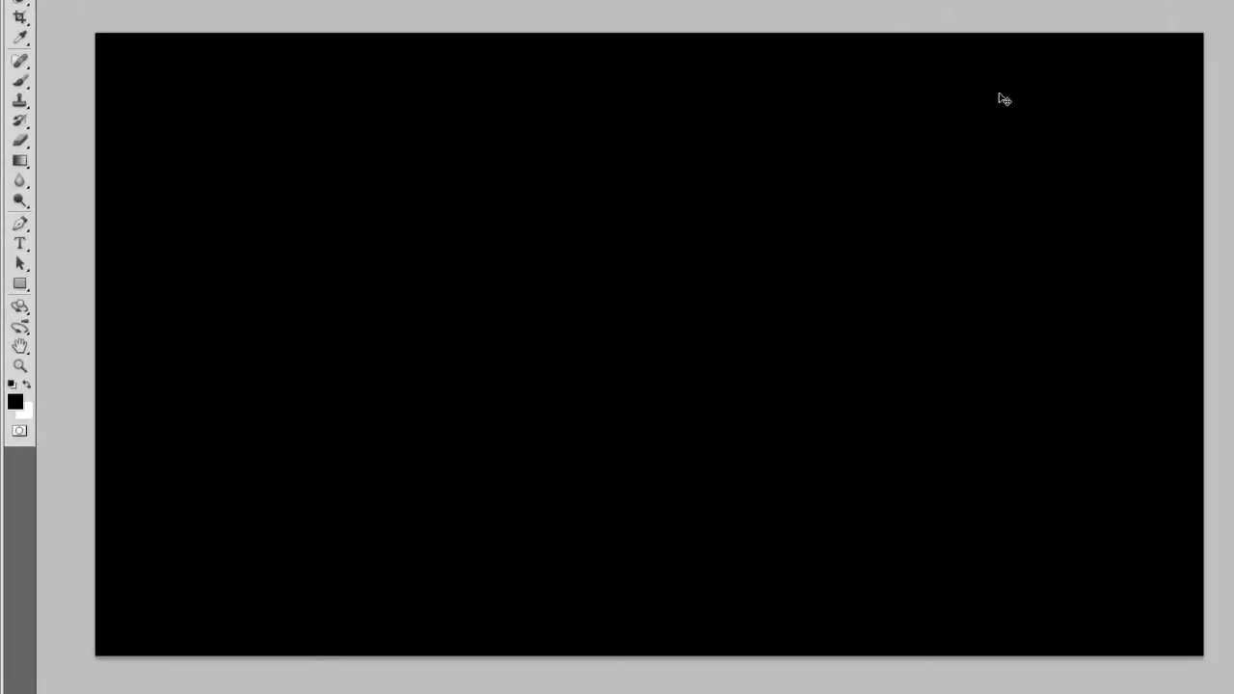
Type white 'TR2N' in the TR2N font at 480 pt and shift it left
{"action": "left_click", "coordinate": [19, 243]}
{"action": "left_click", "coordinate": [287, 374]}
{"action": "left_click", "coordinate": [165, 42]}
{"action": "type", "text": "TR2N"}
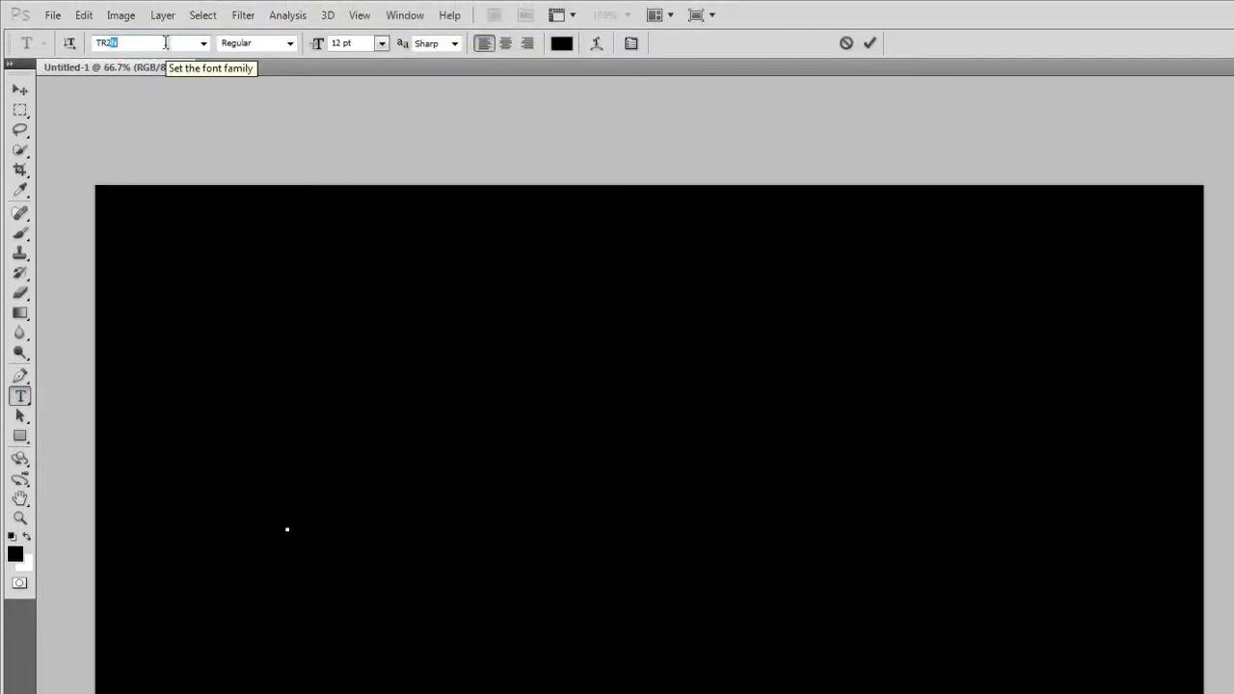
{"action": "left_click", "coordinate": [347, 43]}
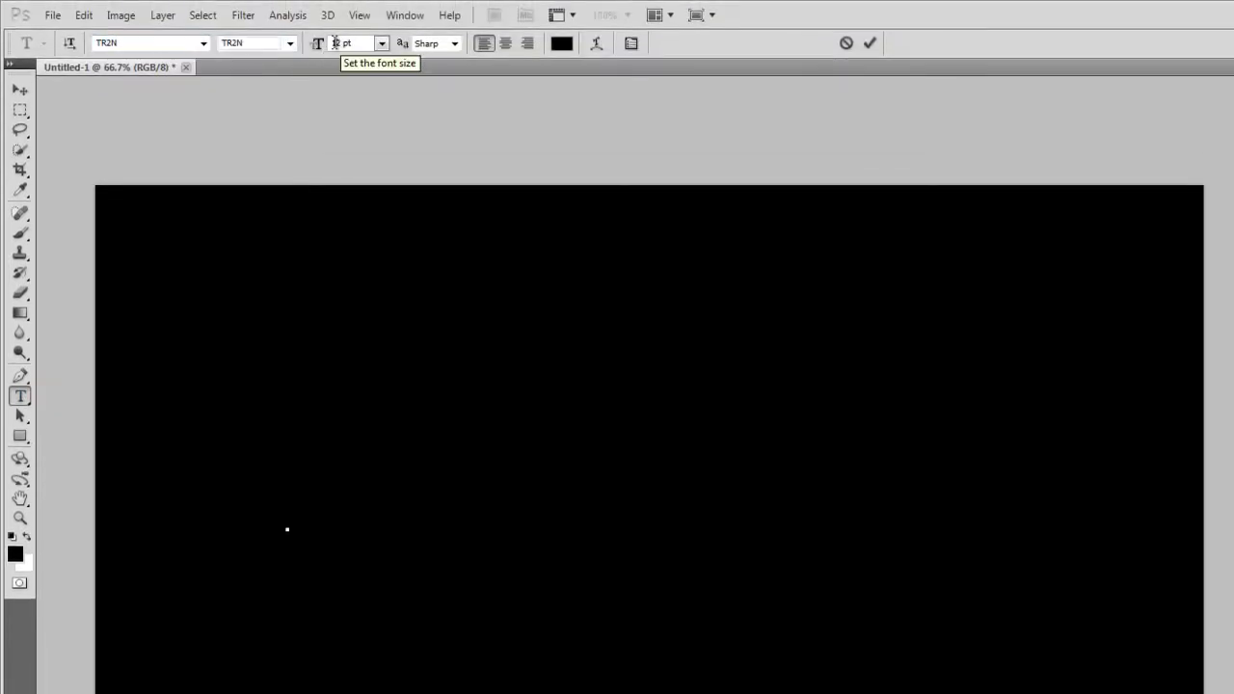
{"action": "type", "text": "480"}
{"action": "key", "text": "Return"}
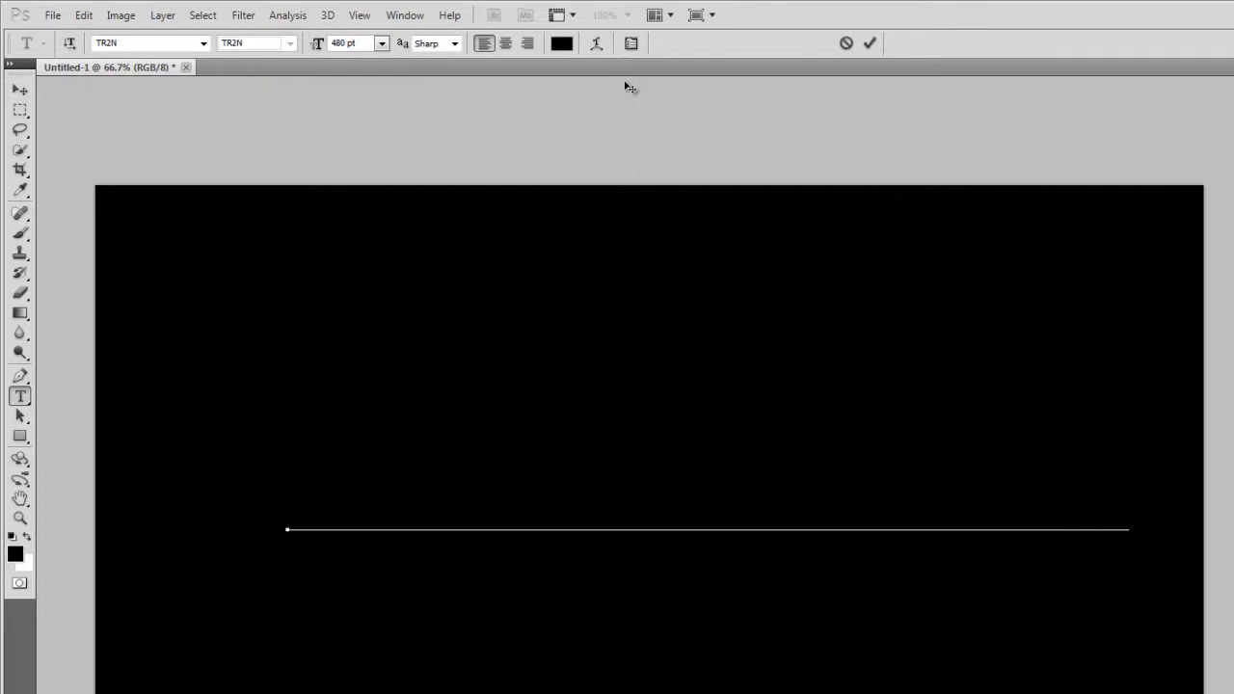
{"action": "left_click", "coordinate": [562, 43]}
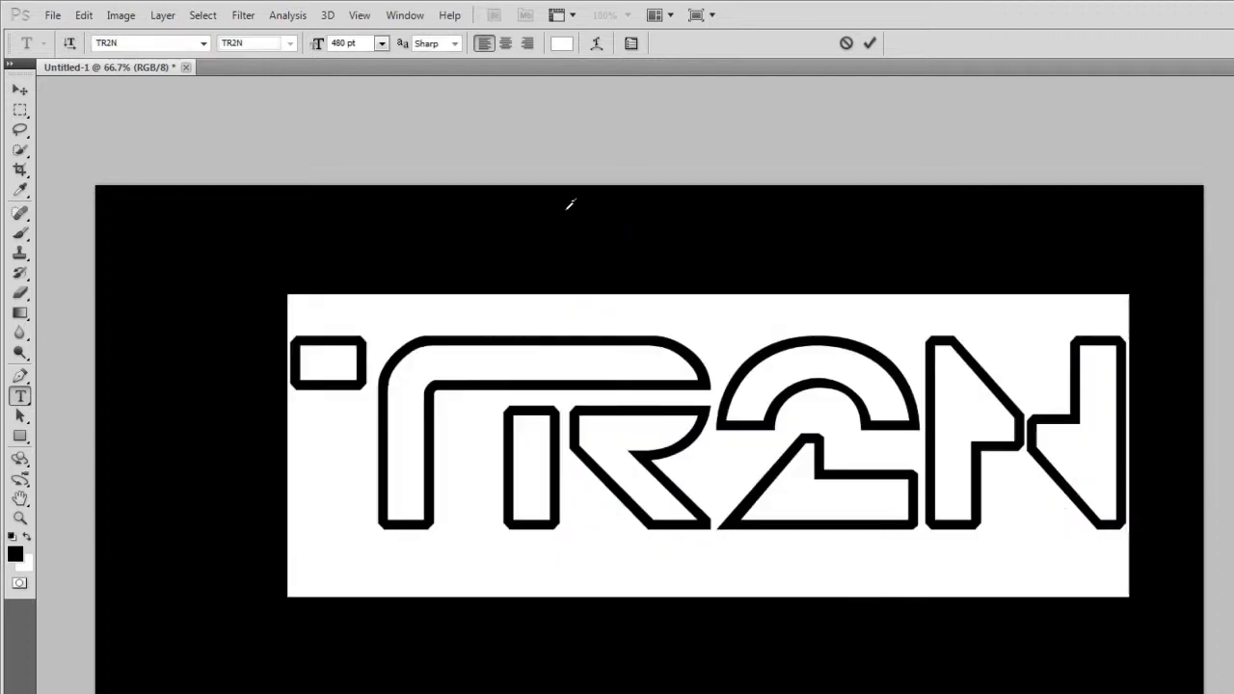
{"action": "left_click", "coordinate": [16, 93]}
{"action": "left_click_drag", "start_coordinate": [620, 399], "coordinate": [551, 405]}
Convert the TR2N text layer with 3D > Repoussé > Text Layer
{"action": "left_click", "coordinate": [328, 14]}
{"action": "mouse_move", "coordinate": [405, 123]}
{"action": "left_click", "coordinate": [596, 123]}
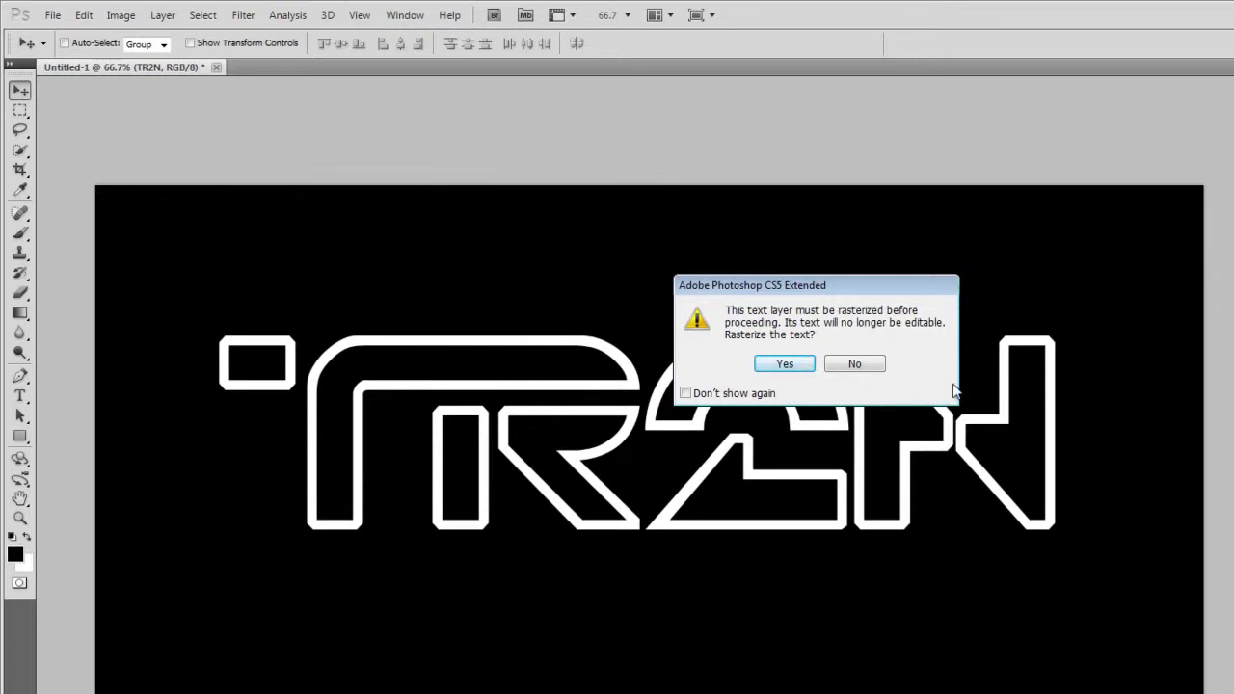
Rasterize the text and set the Repoussé extrusion depth to 0.3
{"action": "left_click", "coordinate": [783, 365]}
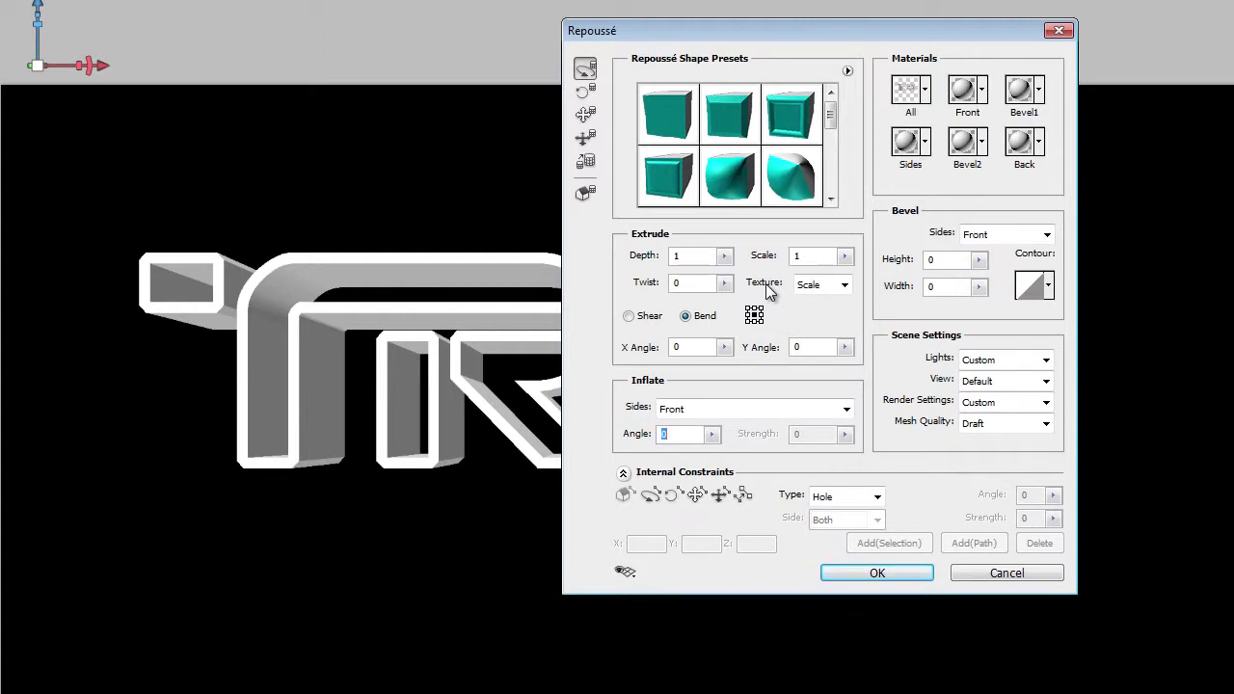
{"action": "left_click", "coordinate": [725, 256]}
{"action": "left_click_drag", "start_coordinate": [724, 277], "coordinate": [718, 279]}
{"action": "left_click", "coordinate": [754, 268]}
{"action": "key", "text": "Up"}
{"action": "key", "text": "Up"}
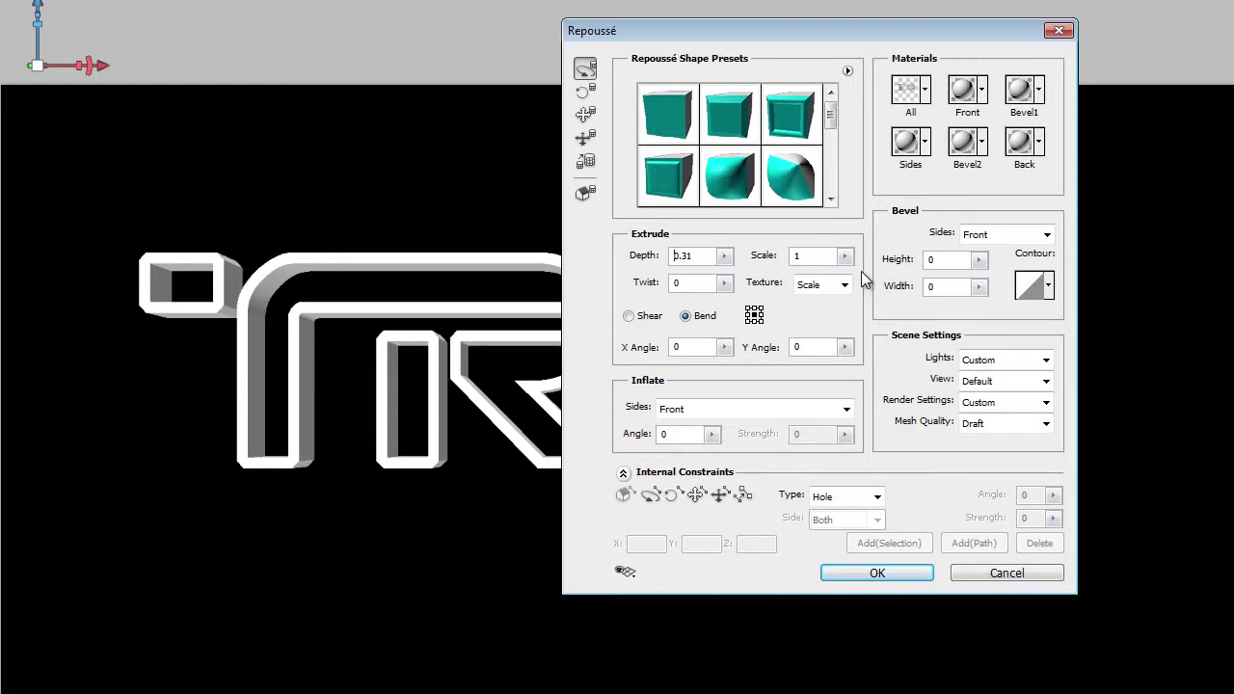
{"action": "key", "text": "Down"}
{"action": "key", "text": "Down"}
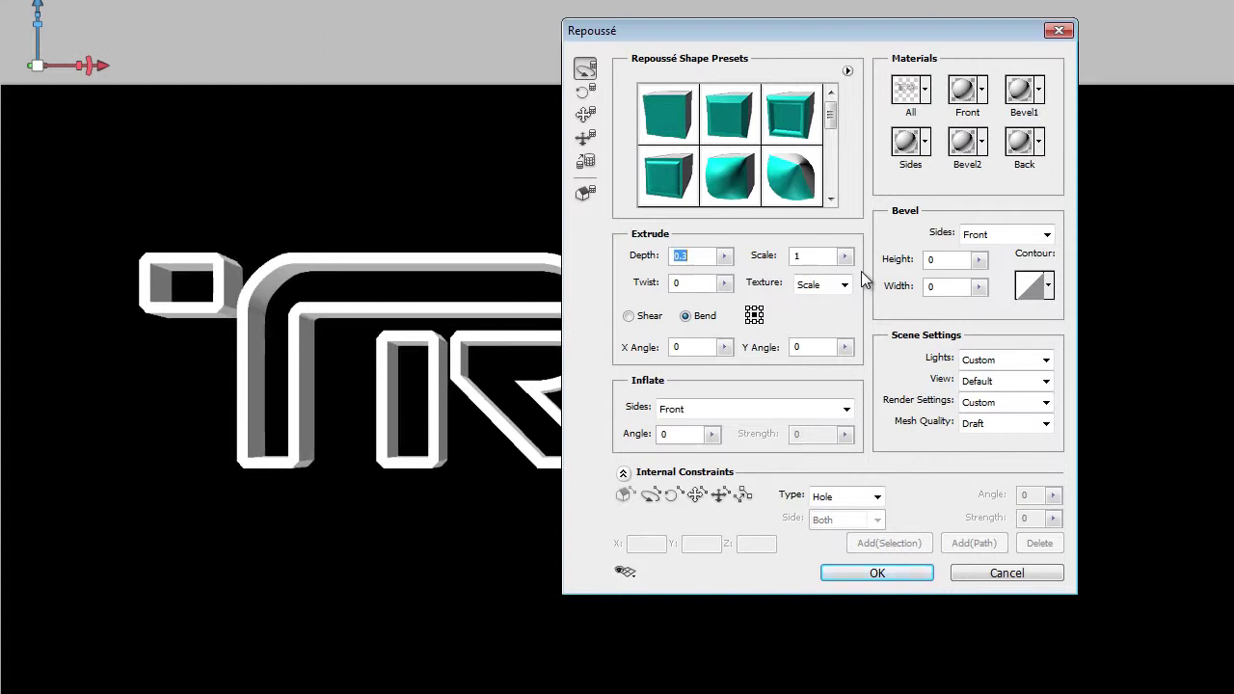
Apply the No Texture material to all surfaces of the lettering
{"action": "left_click", "coordinate": [923, 91]}
{"action": "left_click", "coordinate": [993, 232]}
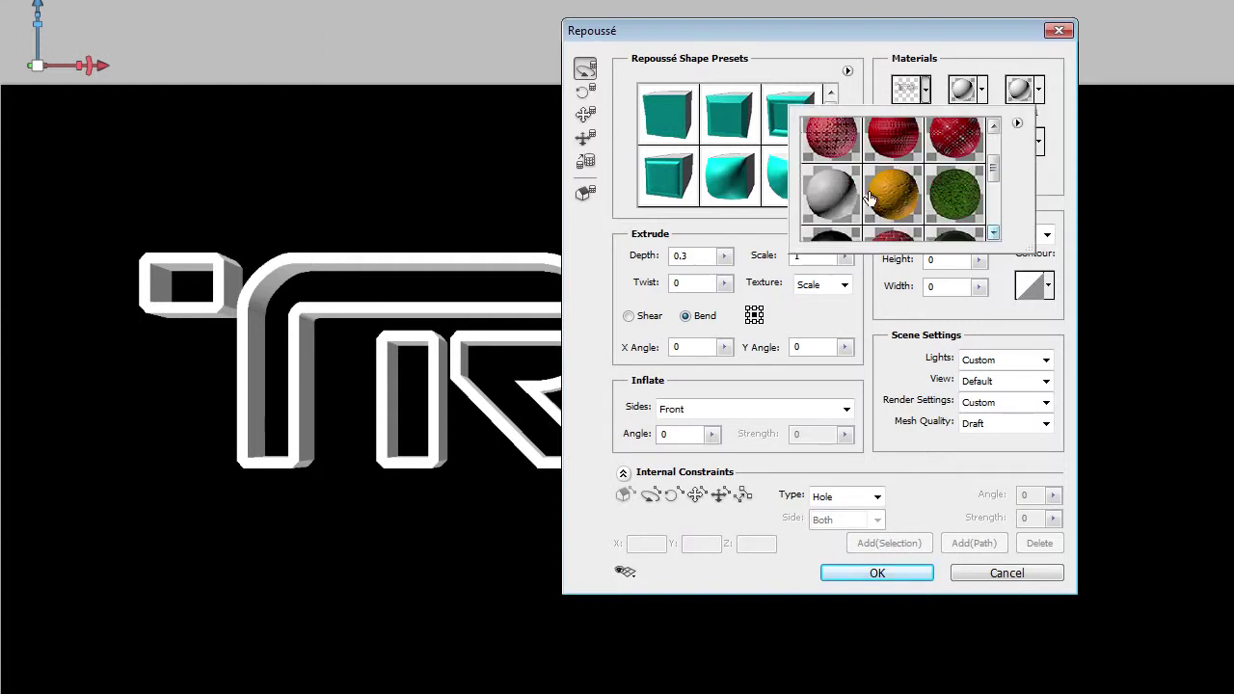
{"action": "left_click", "coordinate": [850, 192]}
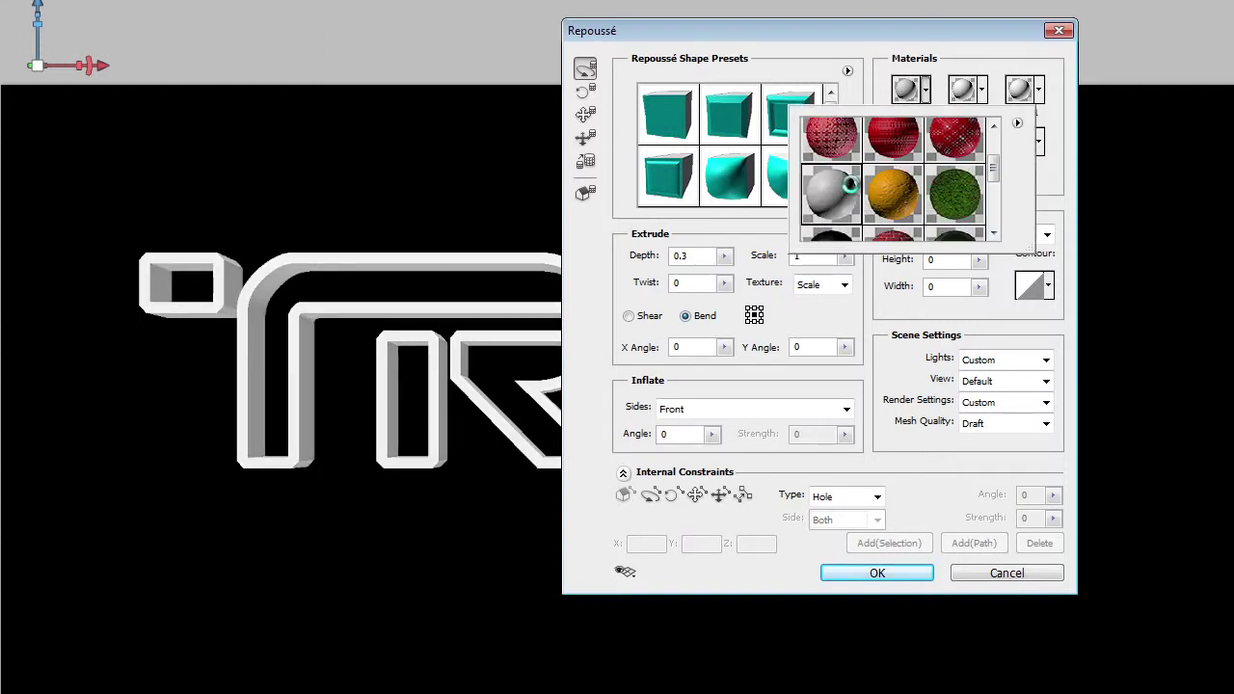
{"action": "left_click", "coordinate": [1042, 191]}
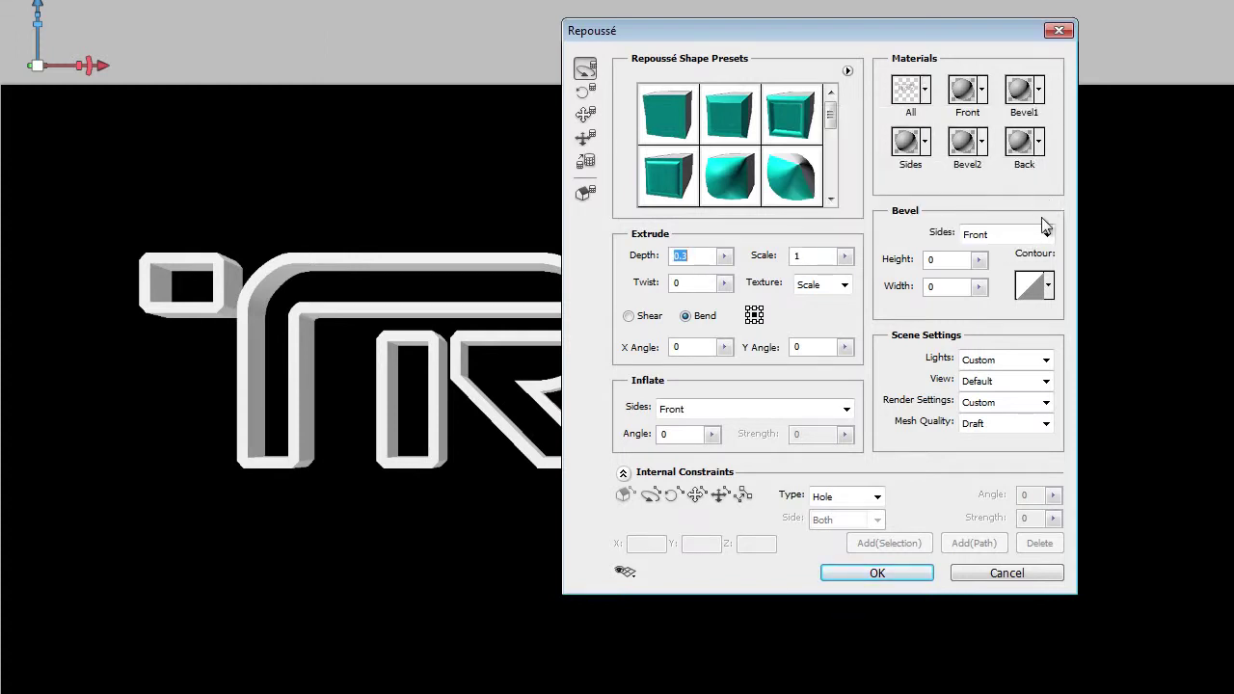
Add a front-only cove bevel with height 5 and width 0.5, then apply Repoussé
{"action": "left_click", "coordinate": [1046, 234]}
{"action": "left_click", "coordinate": [1034, 253]}
{"action": "double_click", "coordinate": [952, 260]}
{"action": "type", "text": "5"}
{"action": "double_click", "coordinate": [955, 287]}
{"action": "type", "text": ".5"}
{"action": "left_click", "coordinate": [1049, 291]}
{"action": "left_click", "coordinate": [1033, 329]}
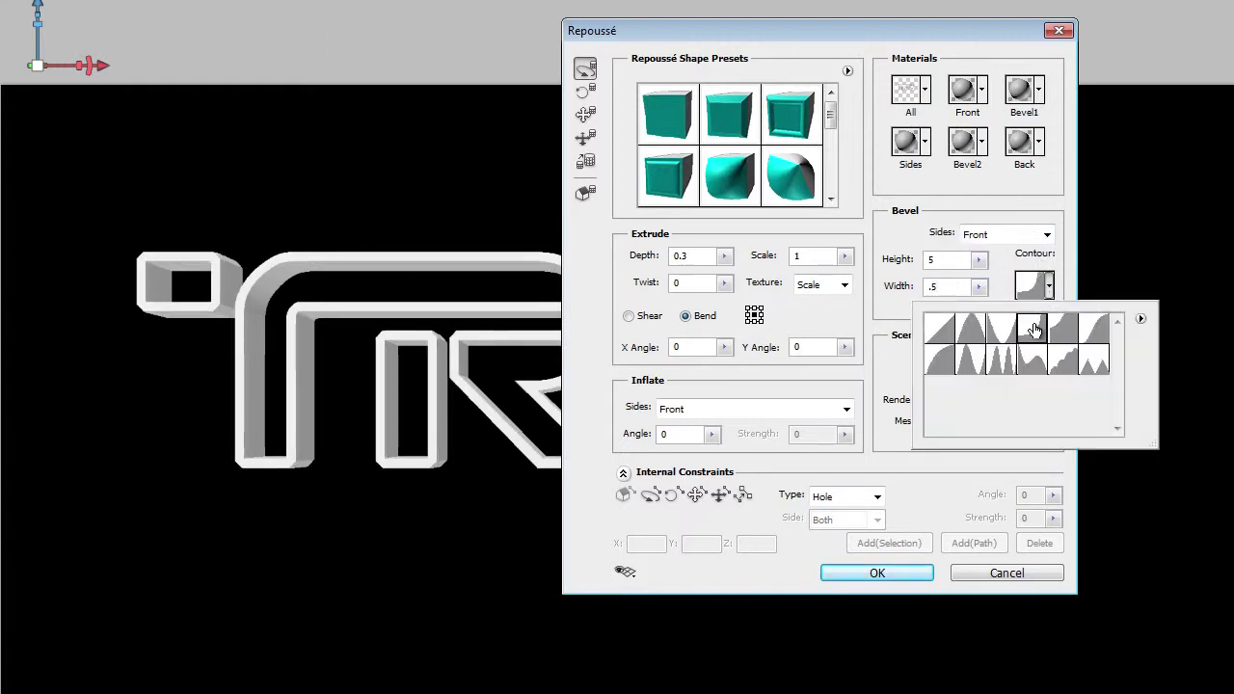
{"action": "left_click", "coordinate": [1059, 293]}
{"action": "left_click", "coordinate": [878, 574]}
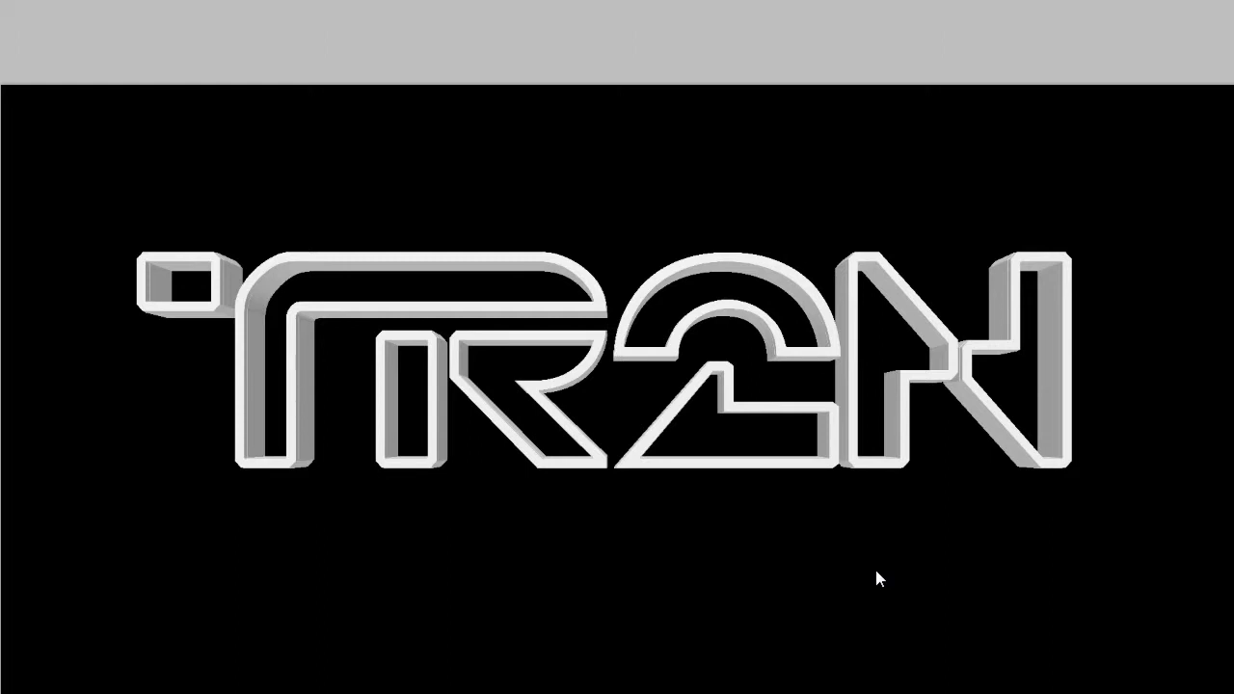
Zoom in and set the 3D scene render quality to Ray Traced Final
{"action": "key", "text": "ctrl+plus"}
{"action": "key", "text": "ctrl+plus"}
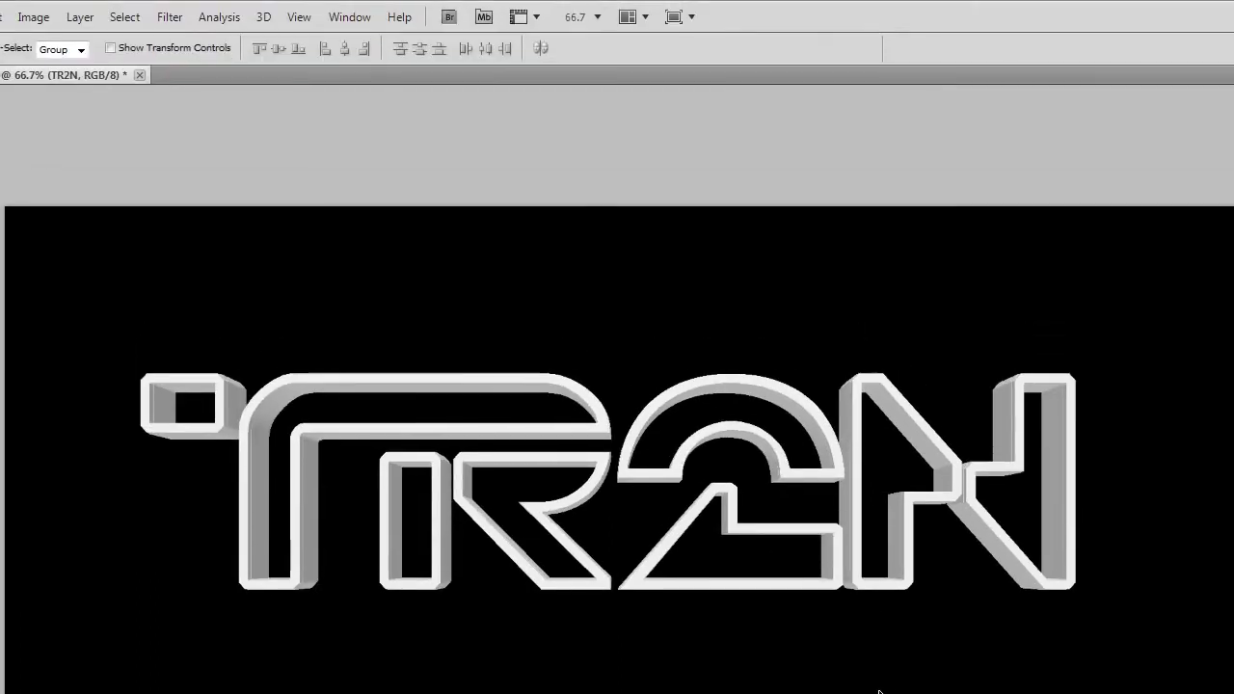
{"action": "left_click", "coordinate": [350, 16]}
{"action": "left_click", "coordinate": [360, 108]}
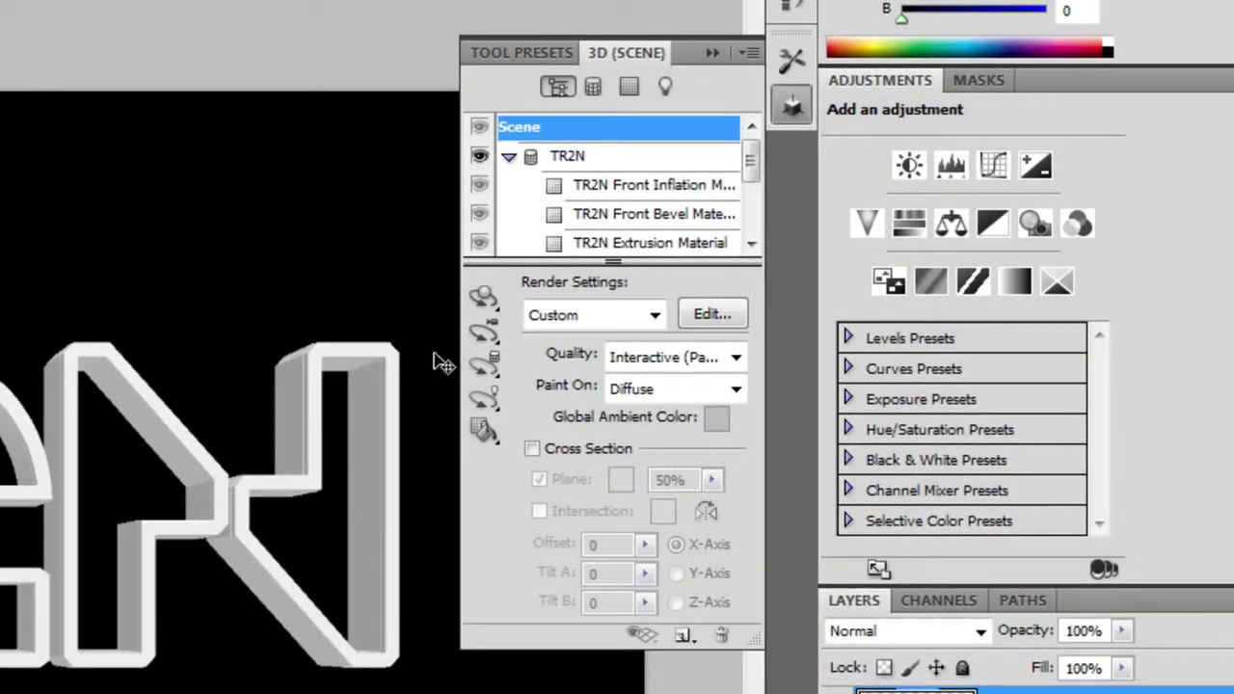
{"action": "left_click", "coordinate": [738, 358]}
{"action": "left_click", "coordinate": [722, 431]}
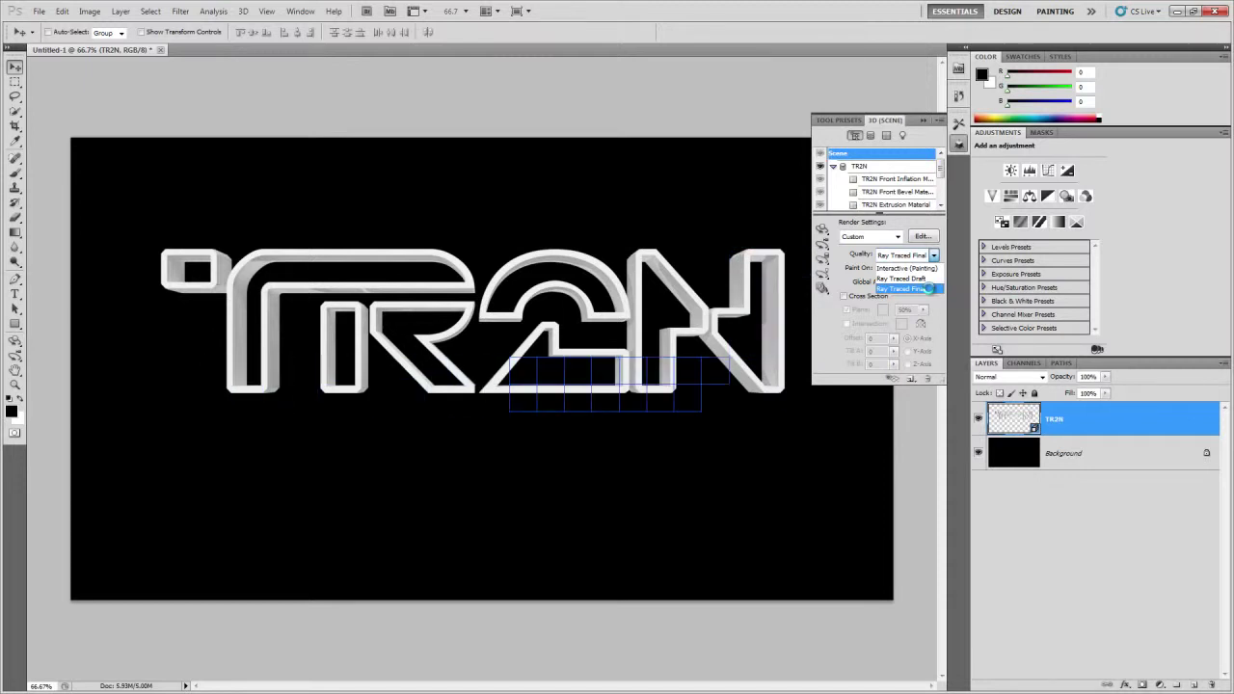
{"action": "left_click", "coordinate": [927, 289]}
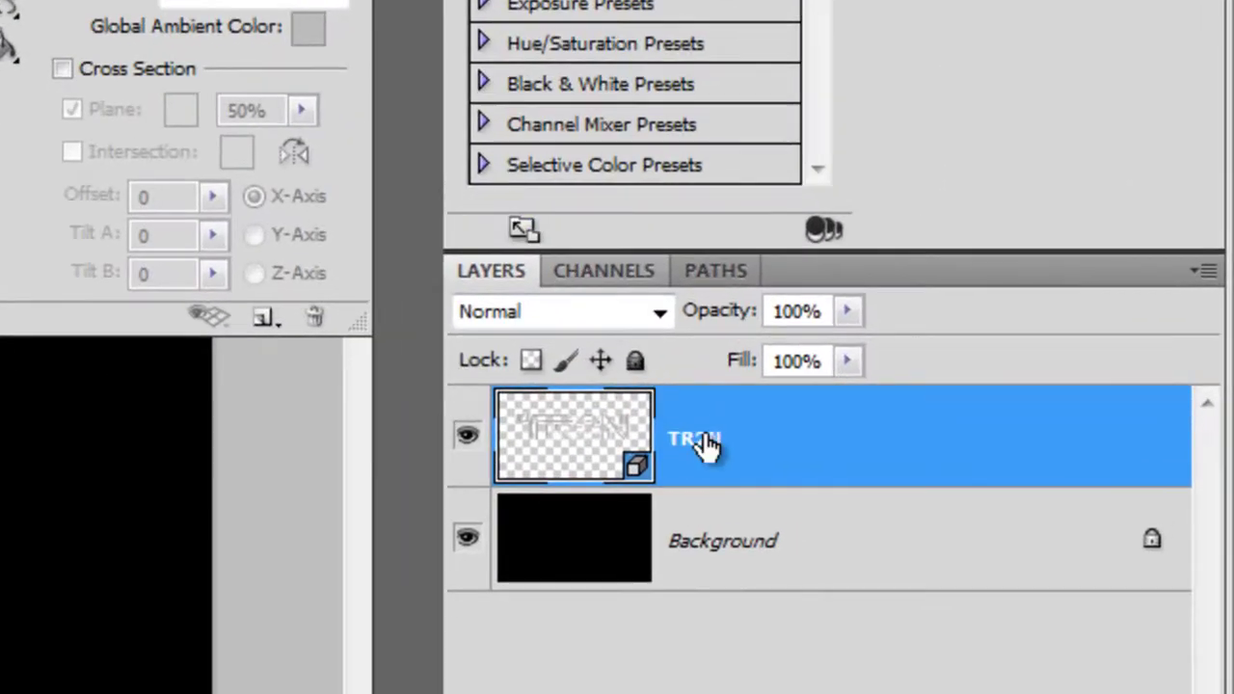
Bring up the TR2N layer's context menu for its style options
{"action": "right_click", "coordinate": [1057, 417]}
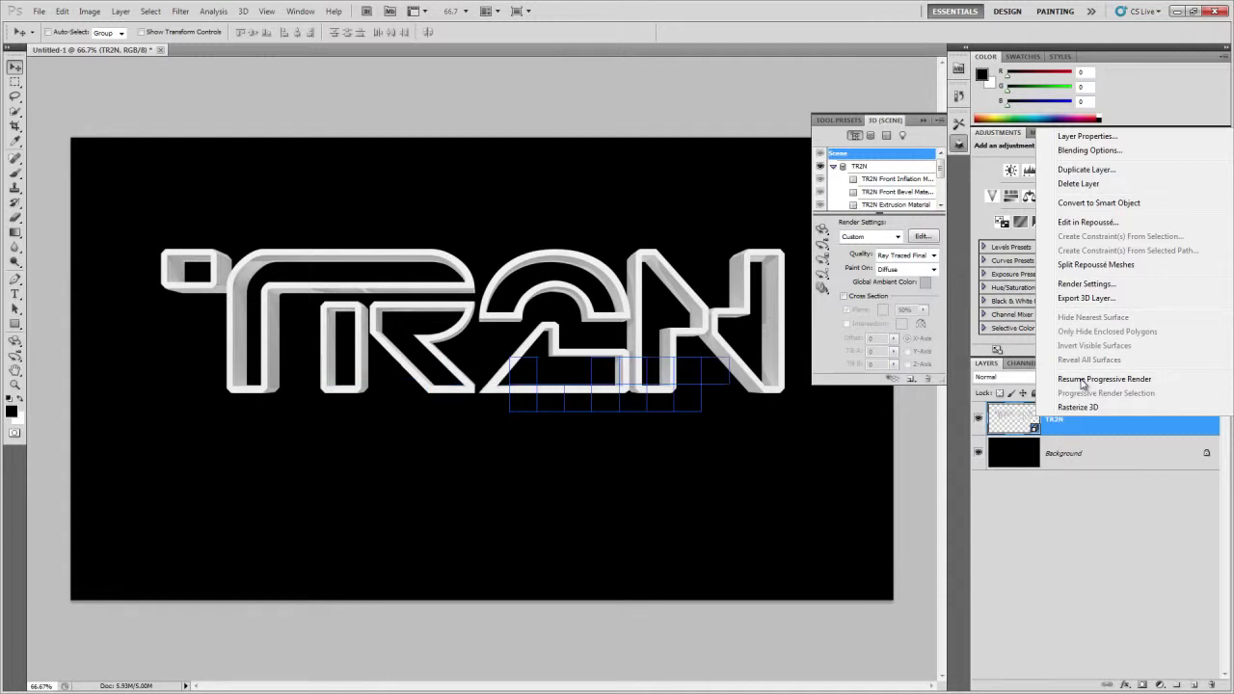
{"action": "left_click", "coordinate": [846, 460]}
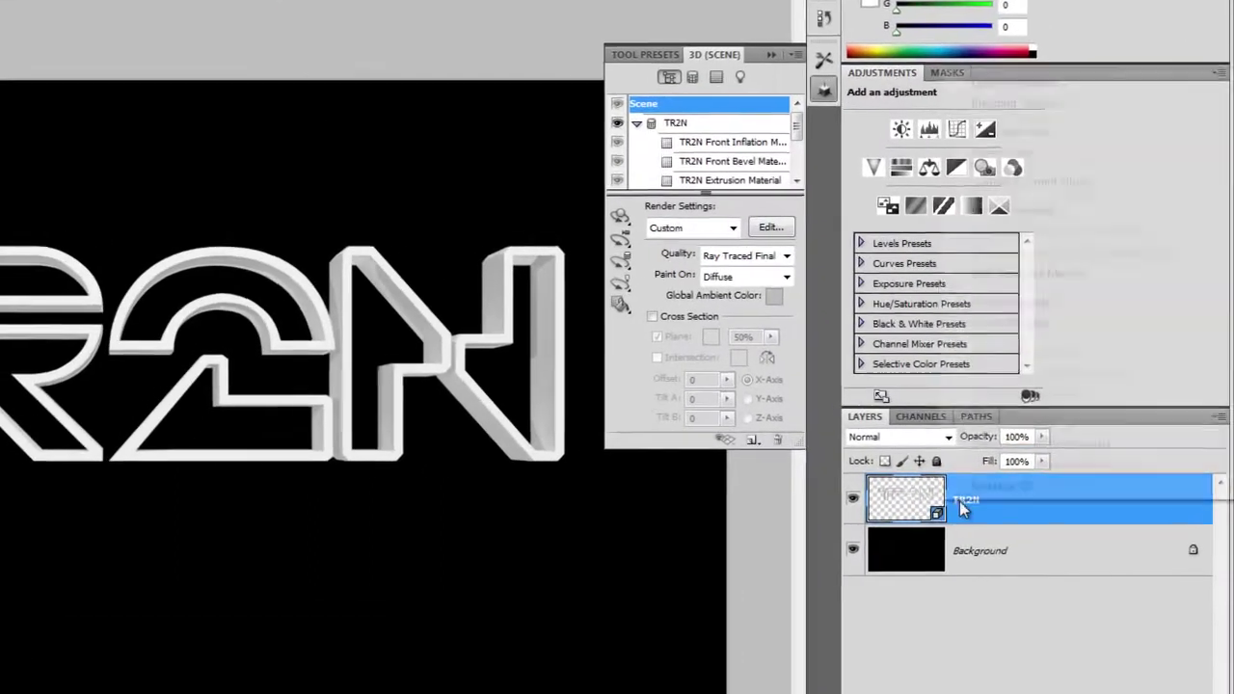
{"action": "right_click", "coordinate": [1052, 425]}
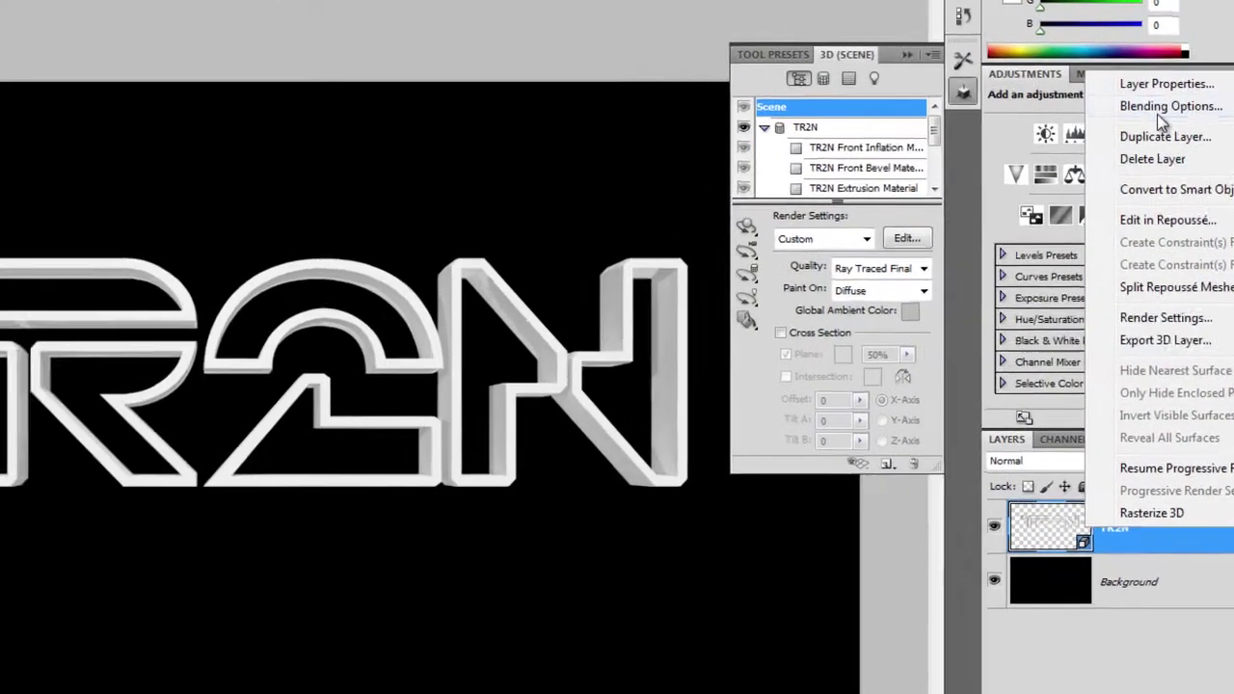
Add an Overlay-mode Color Overlay in cyan #00b4ff to the TR2N text
{"action": "left_click", "coordinate": [1051, 102]}
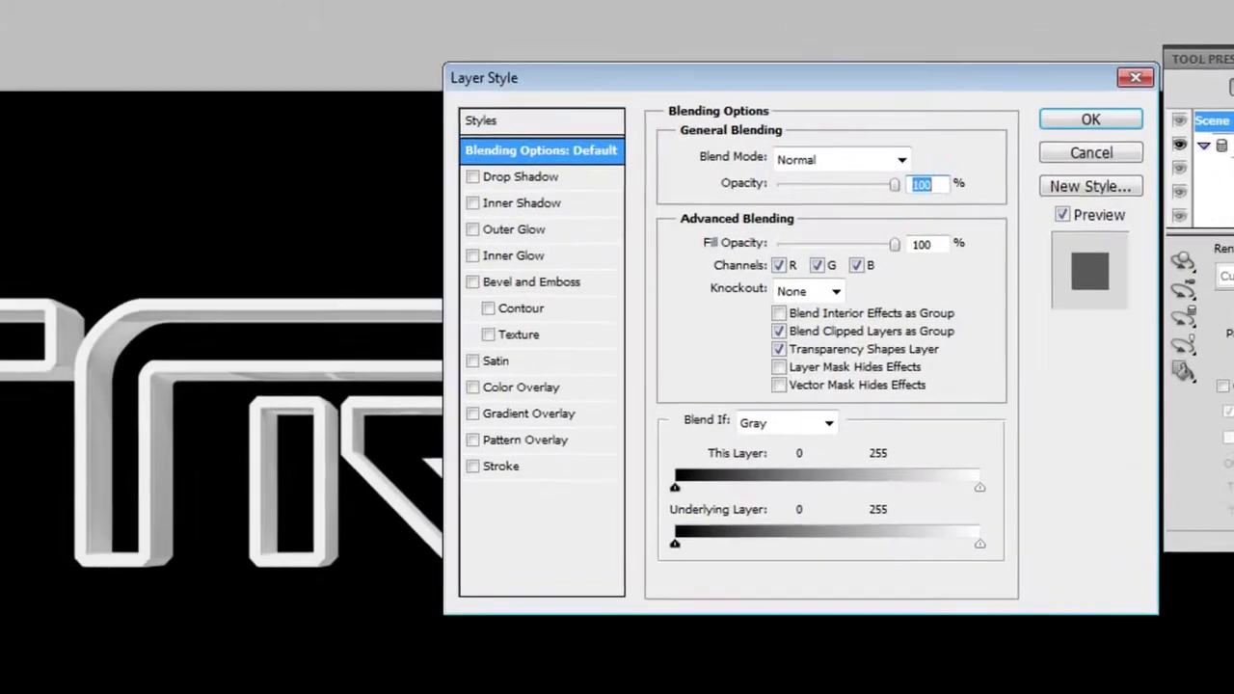
{"action": "left_click", "coordinate": [536, 389]}
{"action": "left_click_drag", "start_coordinate": [583, 82], "coordinate": [614, 112]}
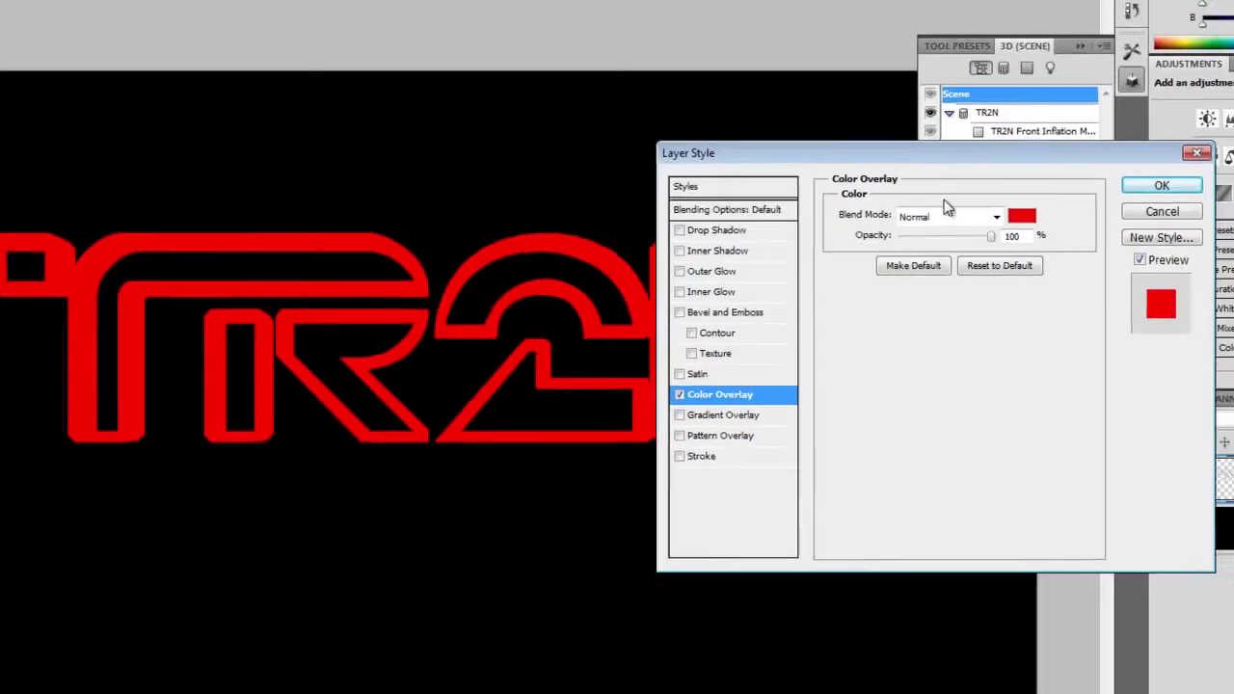
{"action": "left_click", "coordinate": [926, 189]}
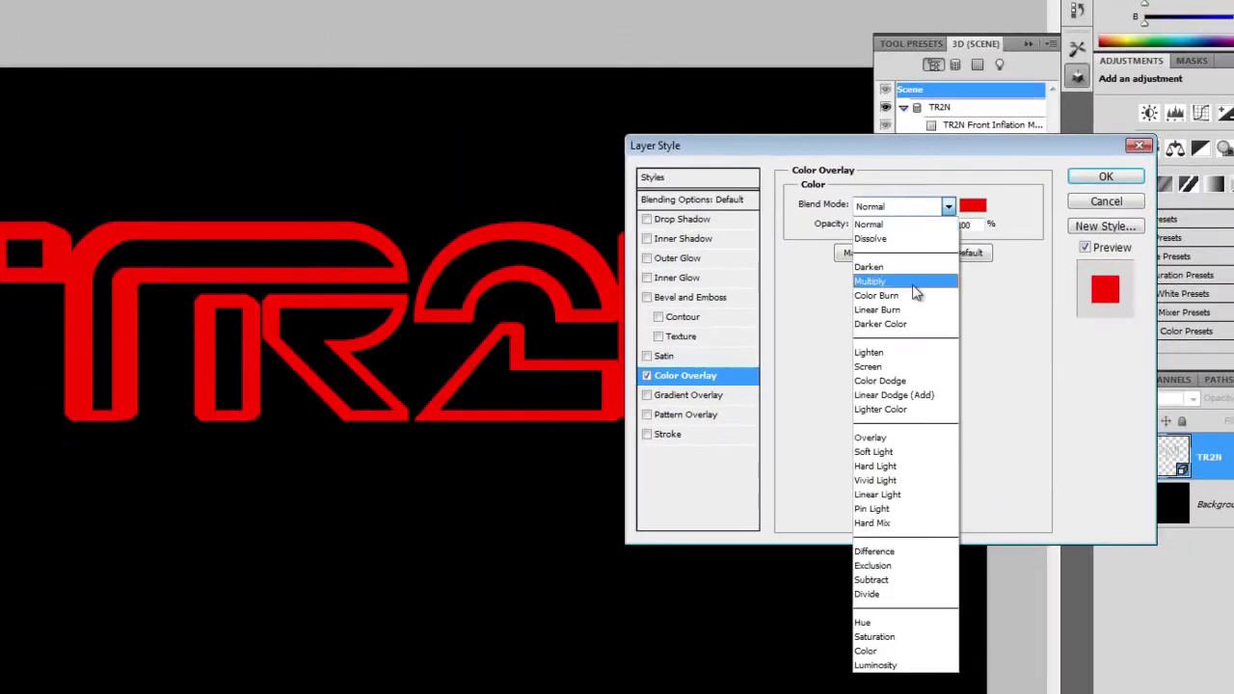
{"action": "left_click", "coordinate": [906, 445]}
{"action": "left_click", "coordinate": [973, 206]}
{"action": "double_click", "coordinate": [671, 378]}
{"action": "type", "text": "00b4ff"}
{"action": "key", "text": "Return"}
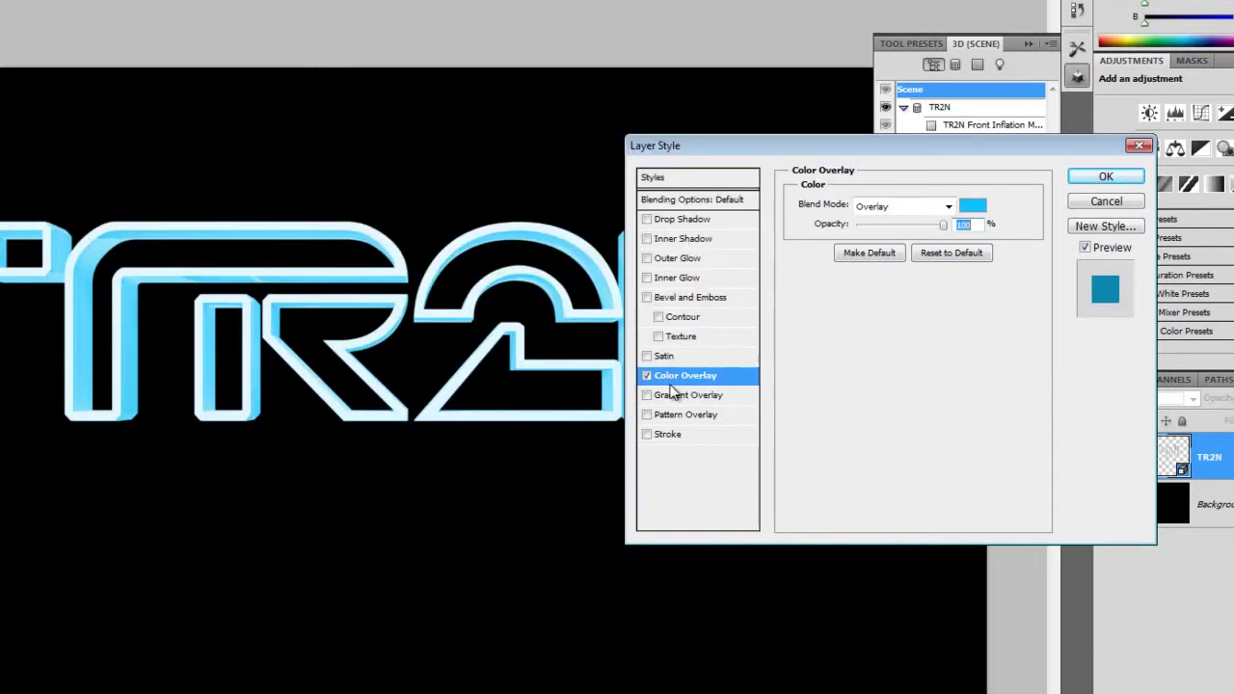
Add a larger cyan #00b4ff Outer Glow, confirm the style, and hide the panels
{"action": "left_click", "coordinate": [646, 259]}
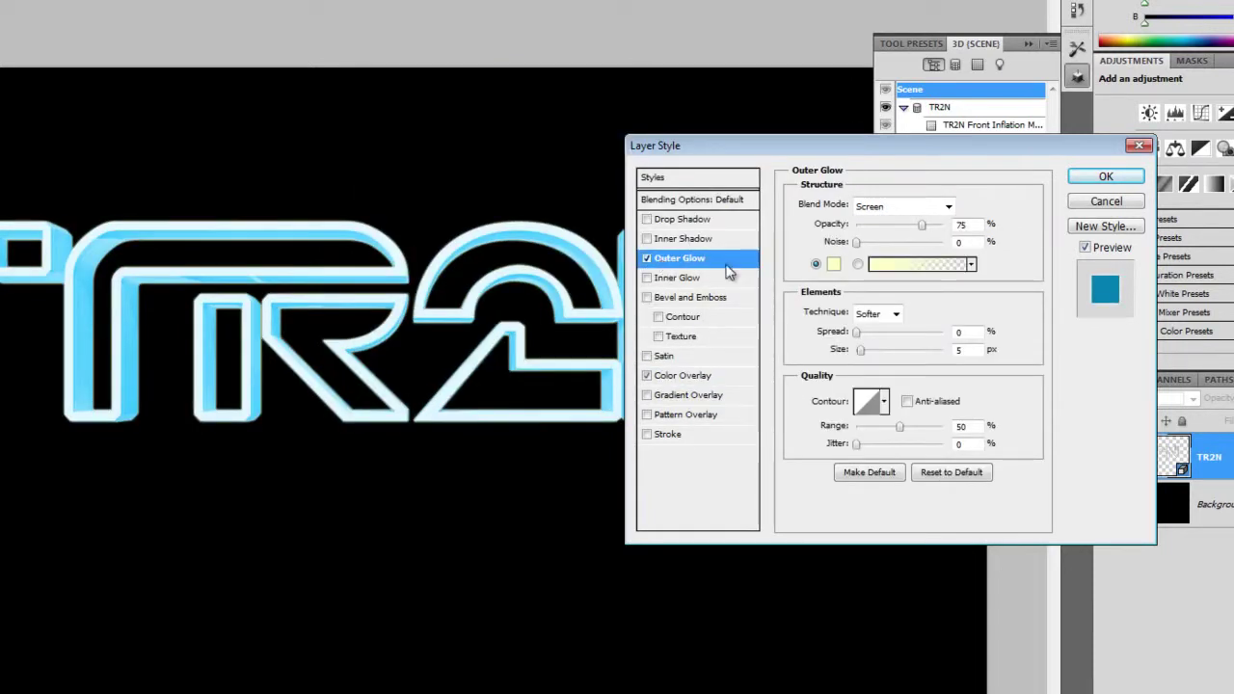
{"action": "left_click", "coordinate": [834, 264]}
{"action": "double_click", "coordinate": [683, 379]}
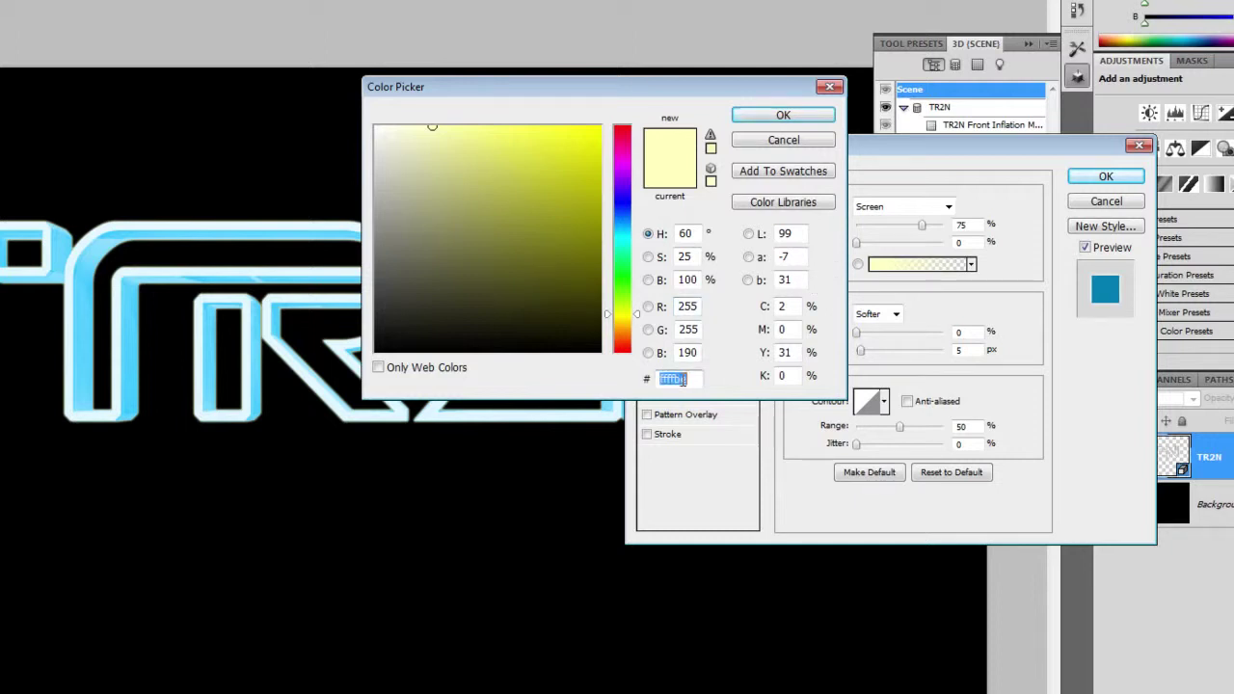
{"action": "type", "text": "00b4ff"}
{"action": "key", "text": "Return"}
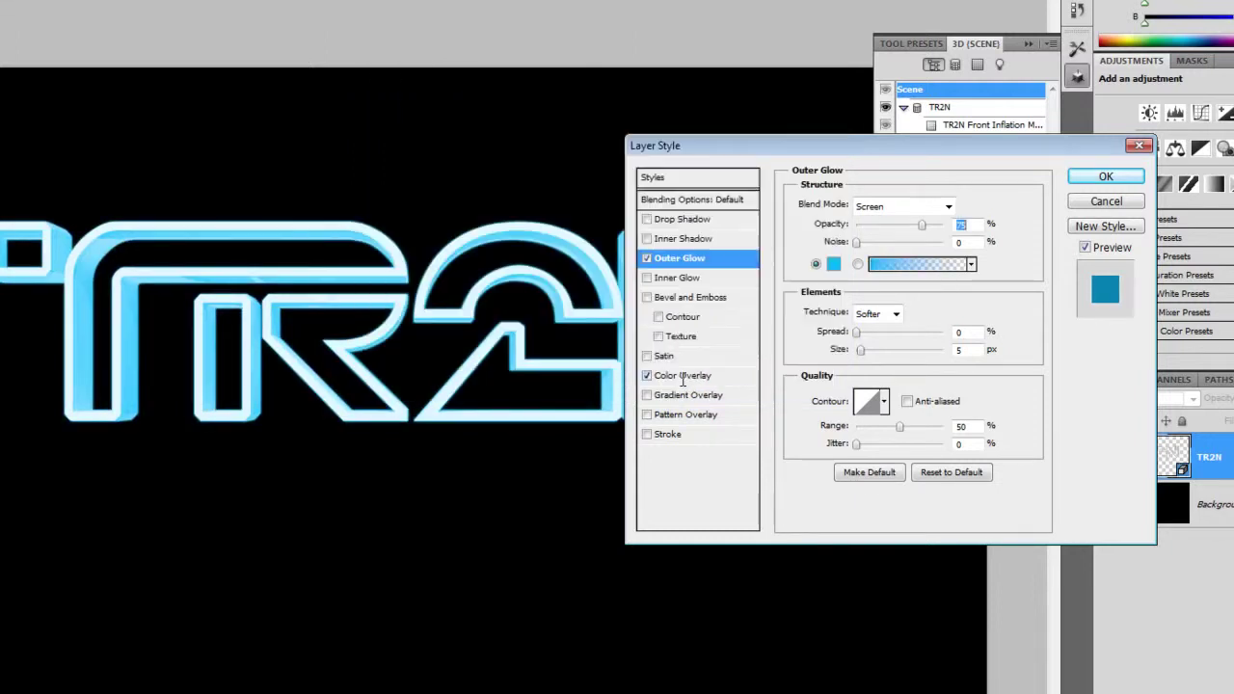
{"action": "left_click_drag", "start_coordinate": [861, 352], "coordinate": [873, 355]}
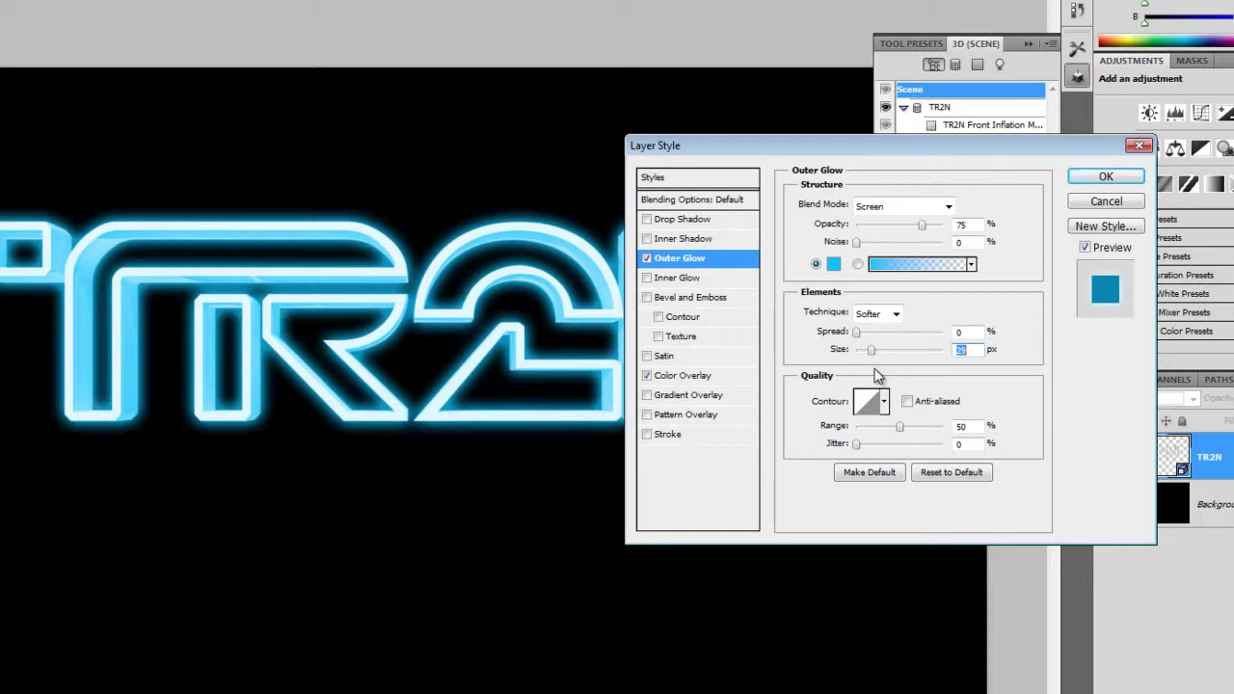
{"action": "left_click", "coordinate": [1106, 177]}
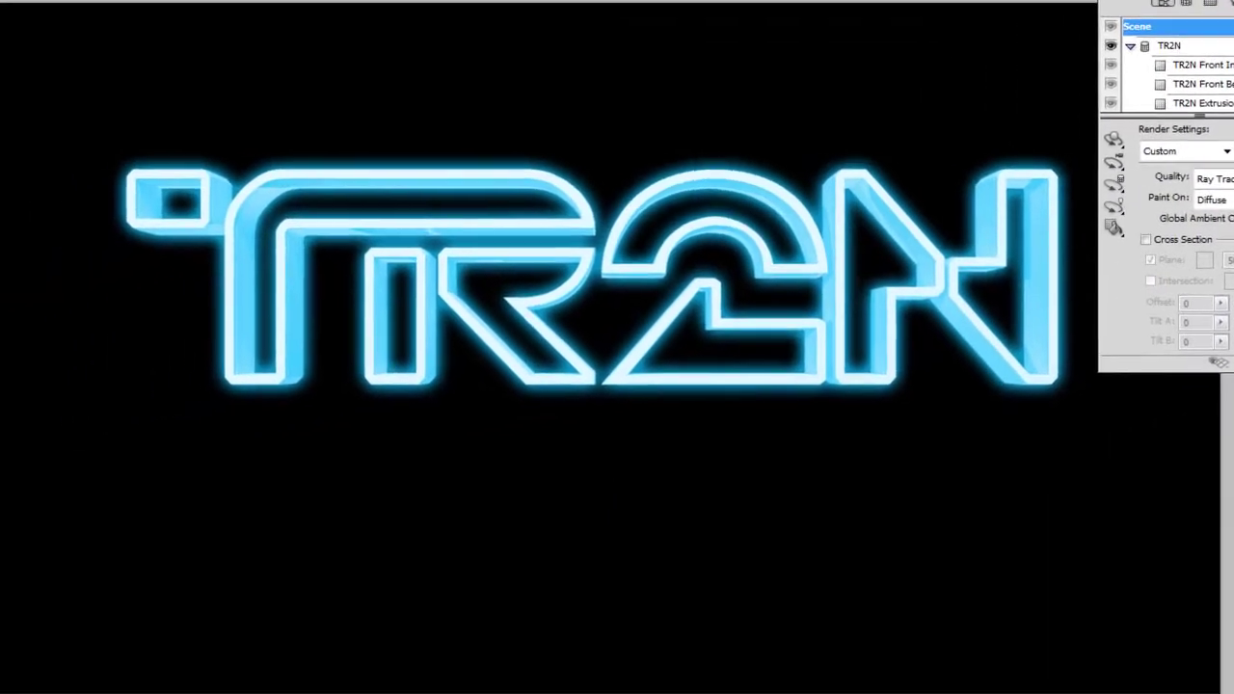
{"action": "key", "text": "Tab"}
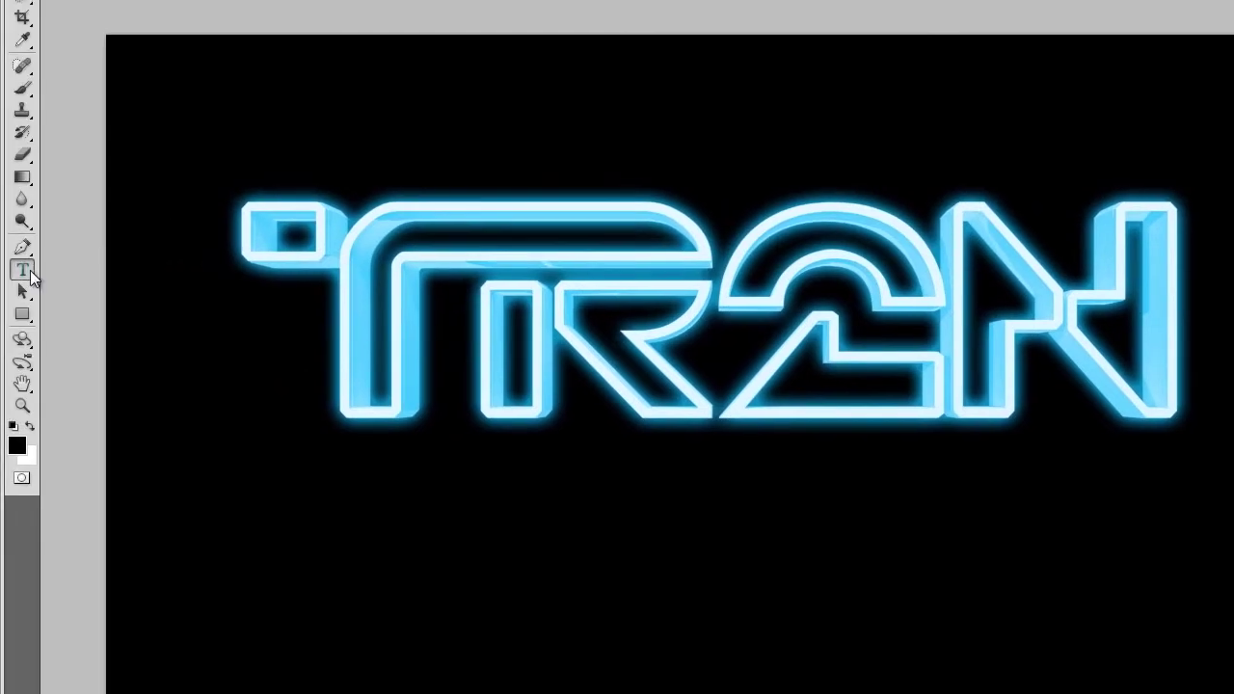
Type the subtitle below the logo in white Raleway Thin at 100 pt
{"action": "left_click", "coordinate": [21, 266]}
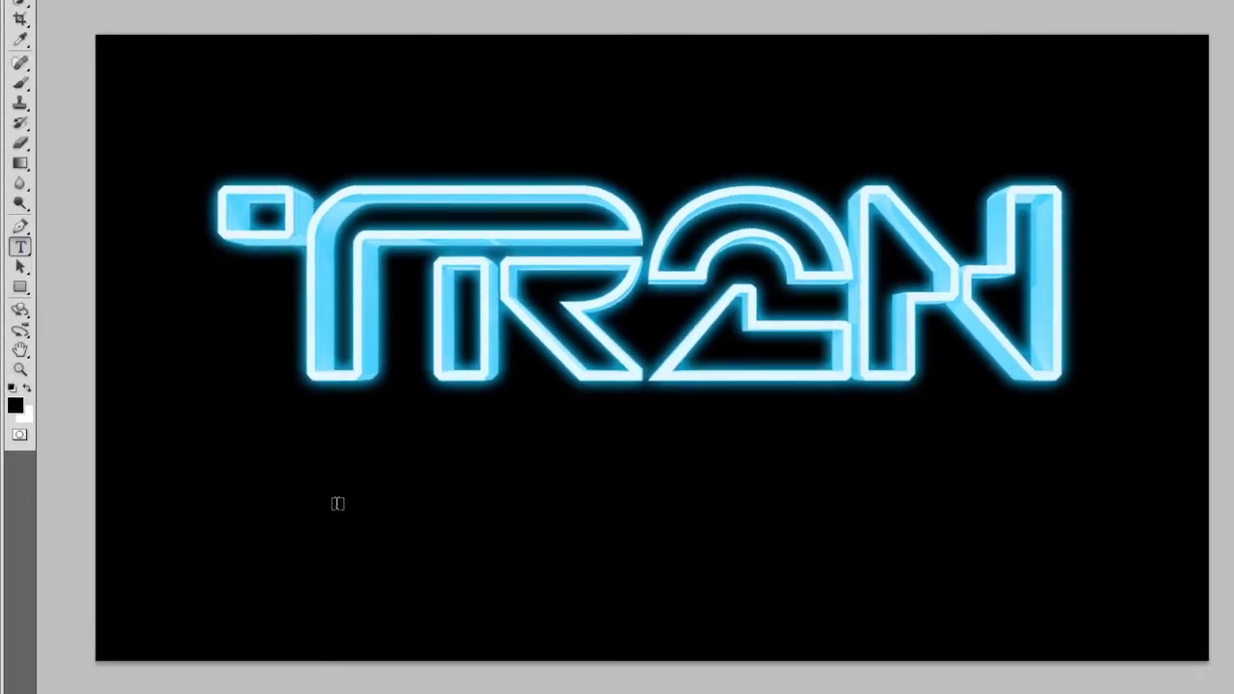
{"action": "left_click", "coordinate": [304, 492]}
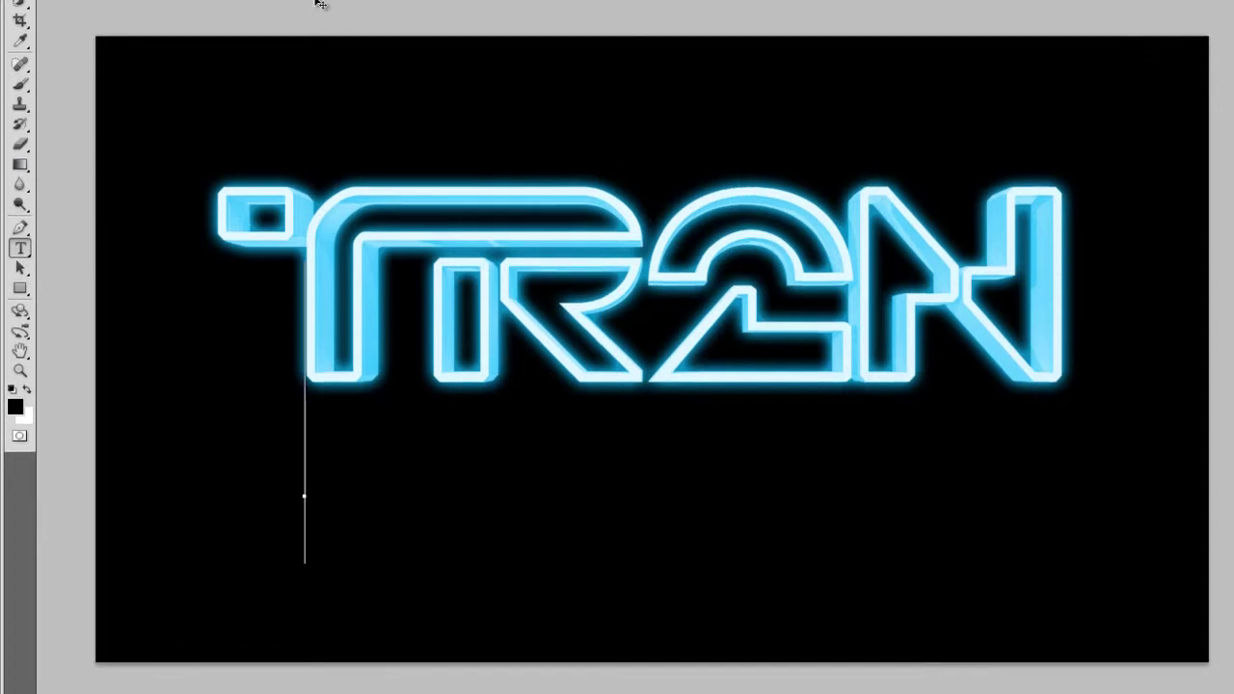
{"action": "left_click", "coordinate": [144, 42]}
{"action": "type", "text": "Raleway"}
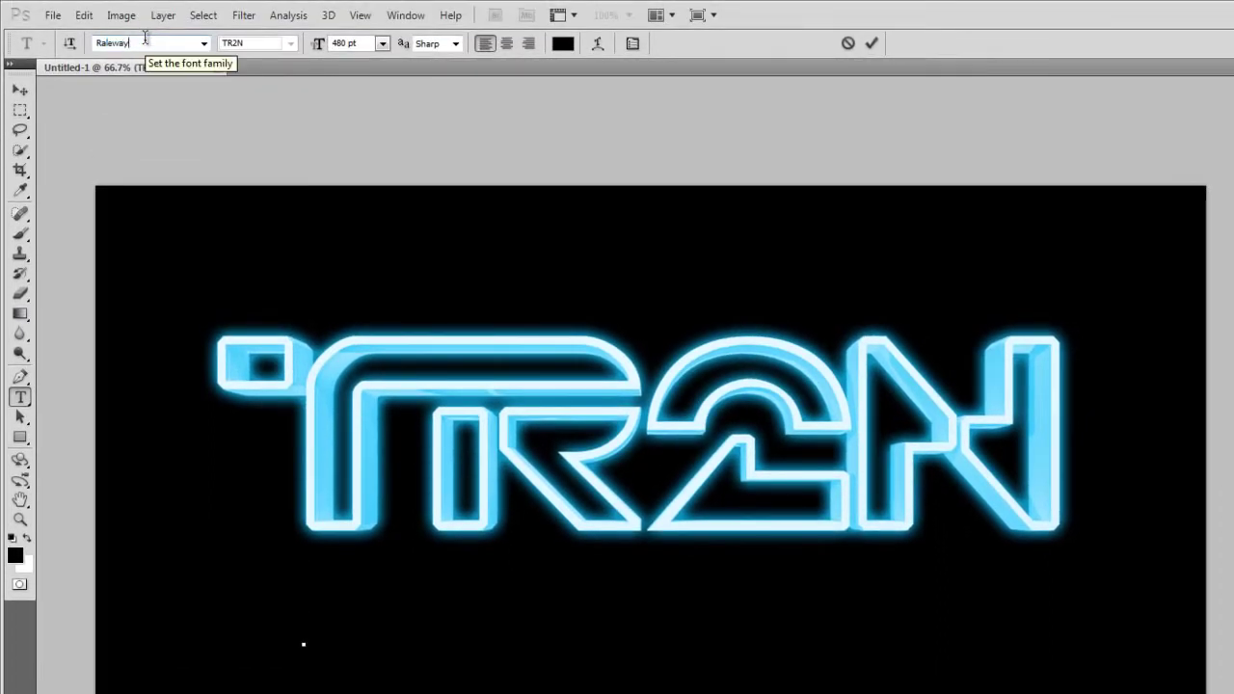
{"action": "key", "text": "Return"}
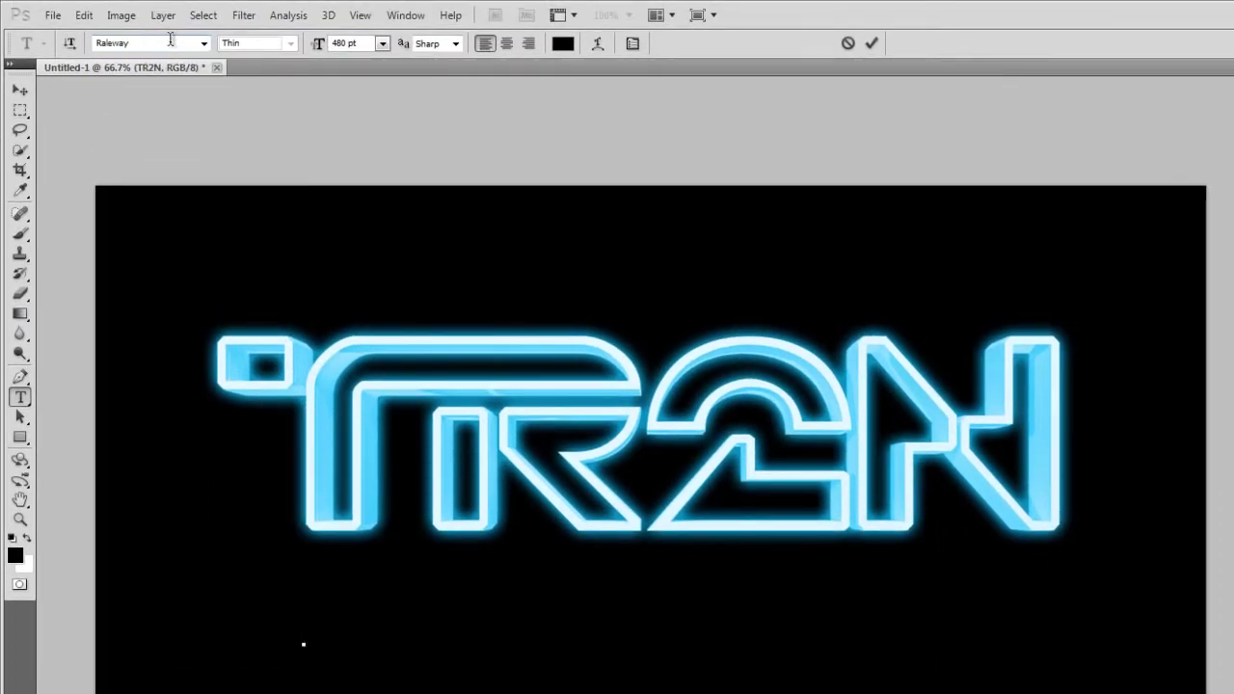
{"action": "left_click", "coordinate": [347, 43]}
{"action": "type", "text": "100"}
{"action": "key", "text": "Return"}
{"action": "type", "text": "TRON LEGACY"}
{"action": "key", "text": "ctrl+a"}
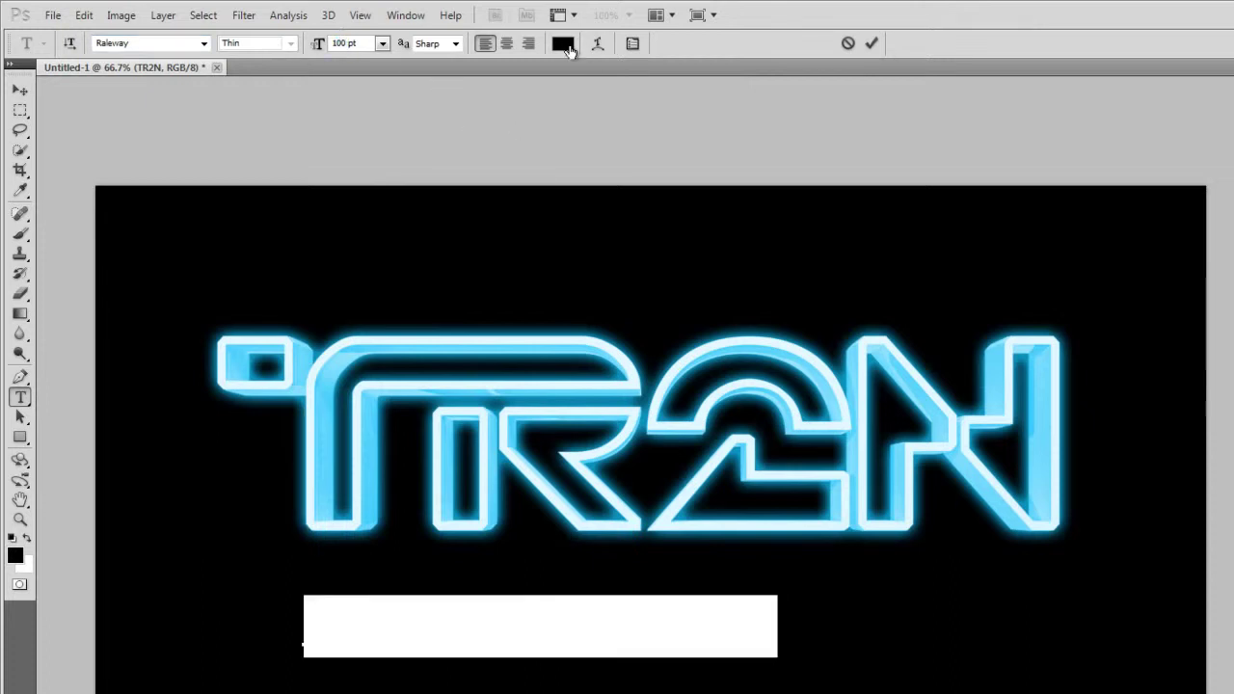
{"action": "left_click", "coordinate": [562, 43]}
{"action": "left_click", "coordinate": [620, 207]}
{"action": "left_click", "coordinate": [1012, 231]}
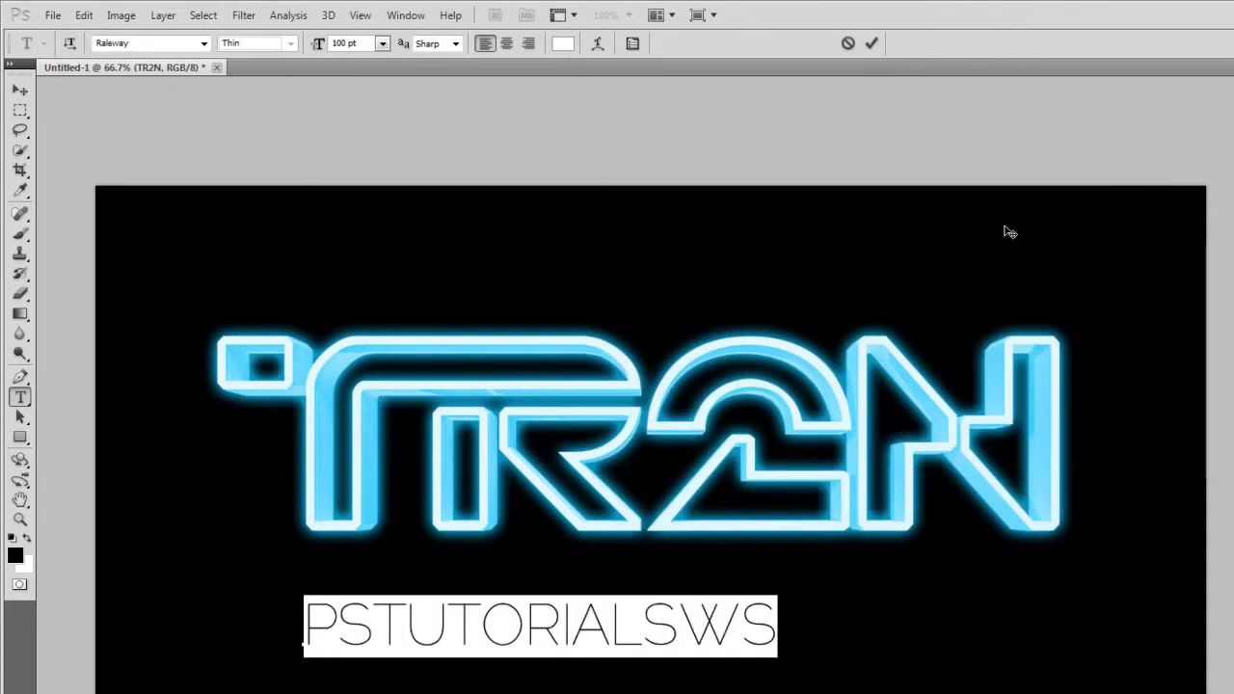
Set the subtitle's tracking to 400 in the Character panel and commit the text
{"action": "left_click", "coordinate": [405, 14]}
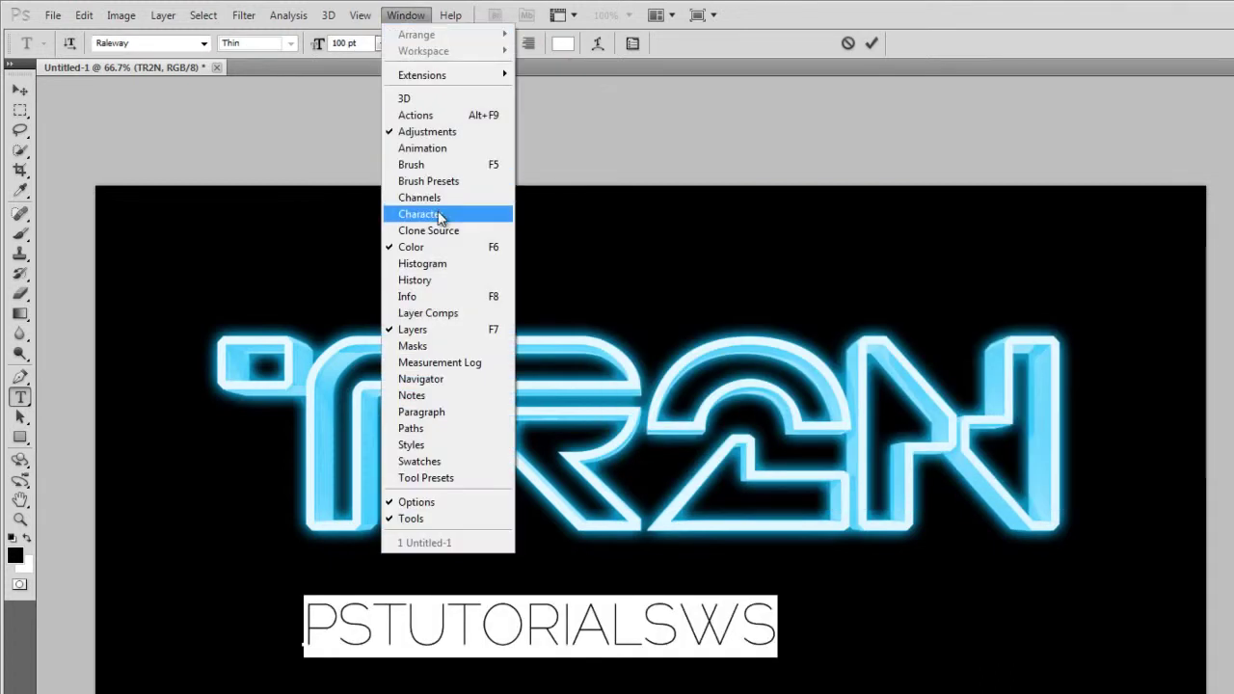
{"action": "left_click", "coordinate": [439, 214]}
{"action": "left_click", "coordinate": [1227, 232]}
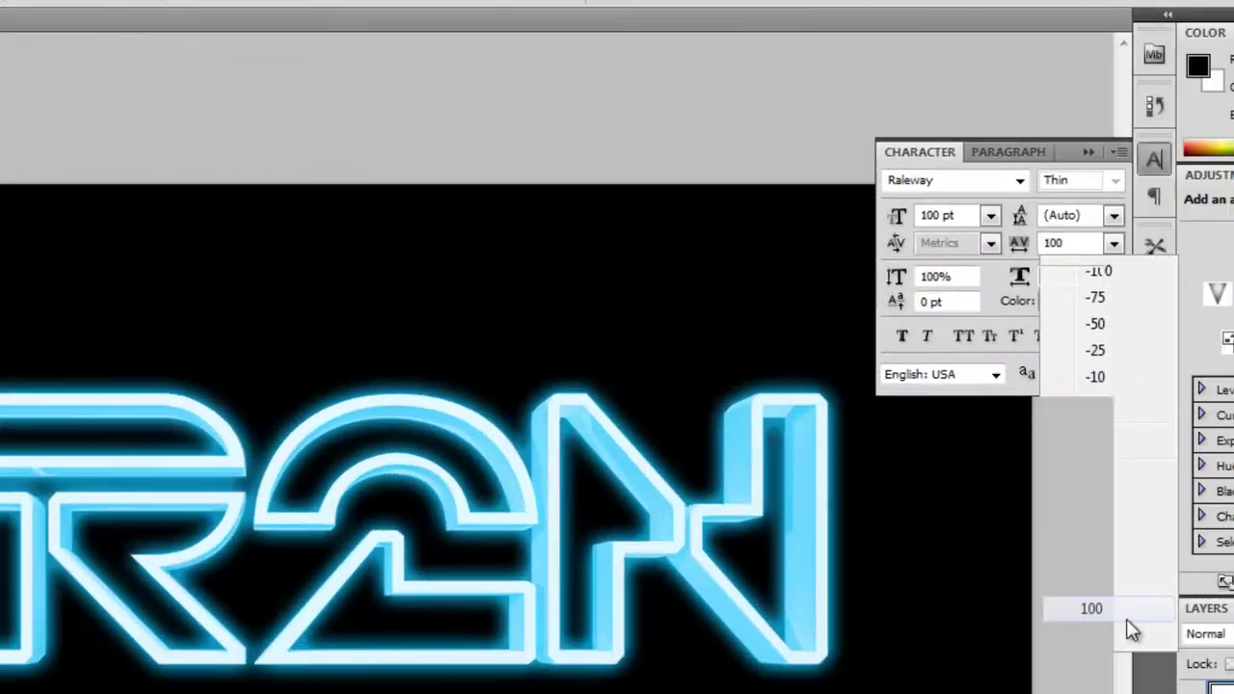
{"action": "left_click", "coordinate": [1131, 625]}
{"action": "left_click", "coordinate": [1080, 243]}
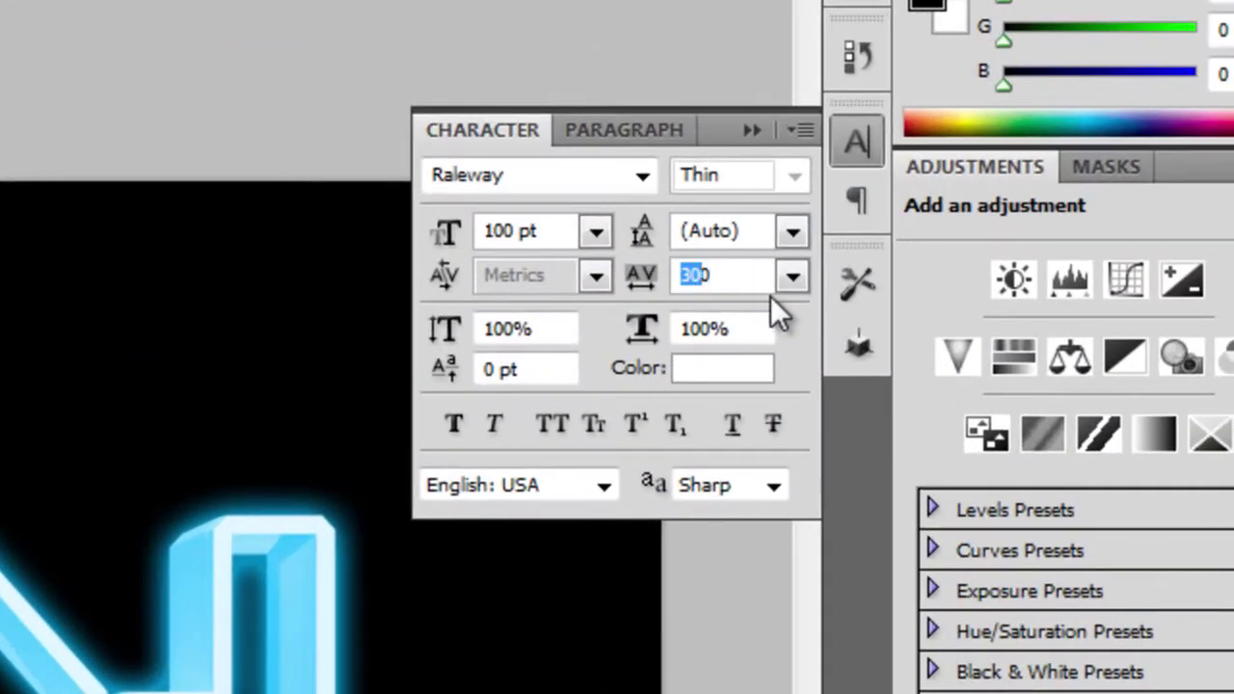
{"action": "type", "text": "400"}
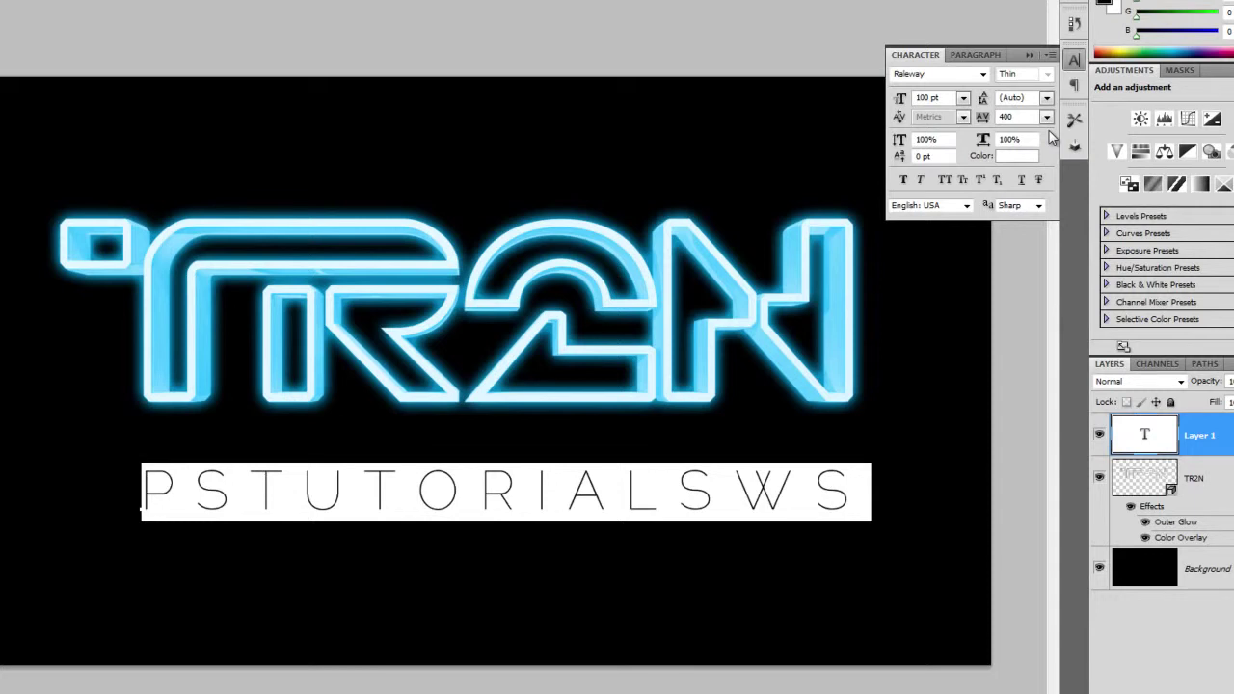
{"action": "left_click", "coordinate": [1073, 61]}
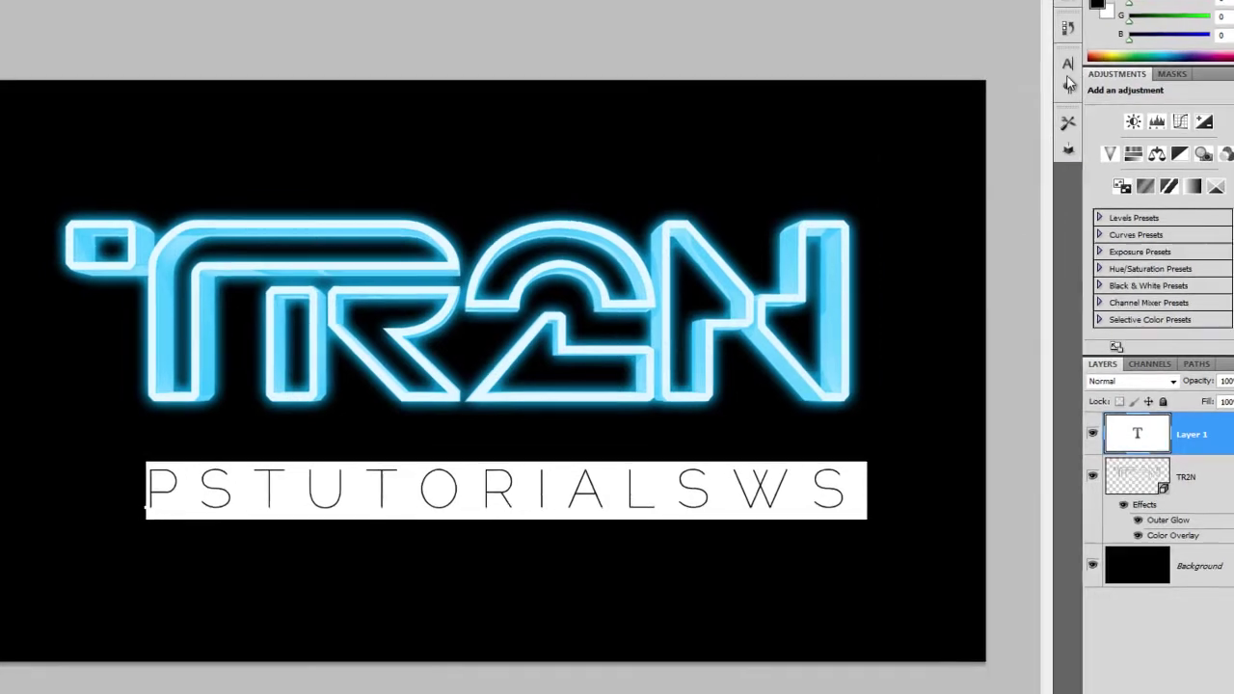
{"action": "key", "text": "ctrl+Return"}
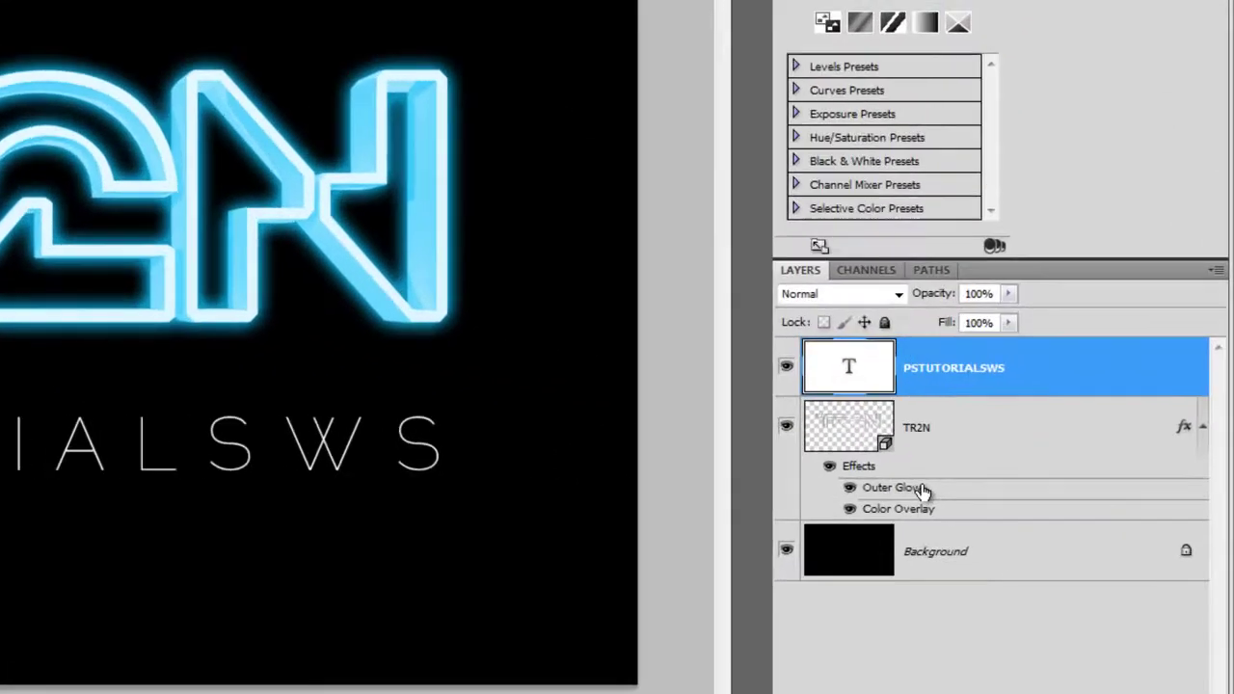
Copy the TR2N layer style and paste it onto the subtitle layer
{"action": "right_click", "coordinate": [1065, 488]}
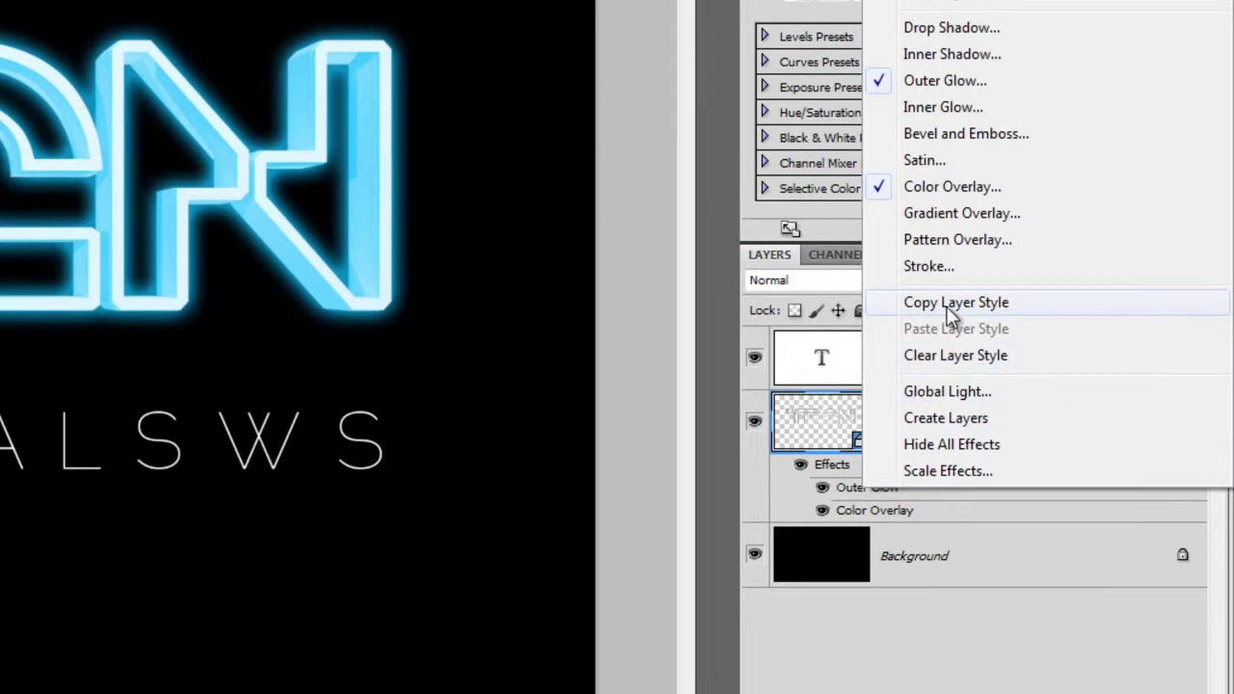
{"action": "left_click", "coordinate": [948, 307]}
{"action": "right_click", "coordinate": [911, 354]}
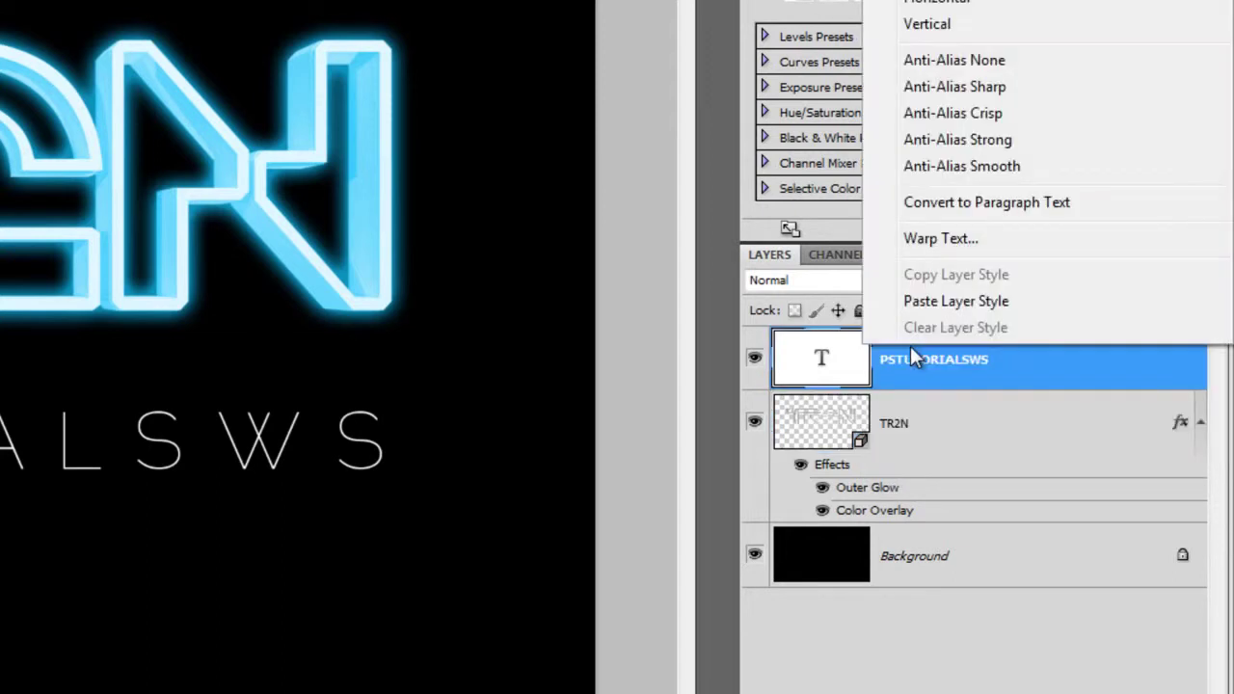
{"action": "left_click", "coordinate": [947, 302]}
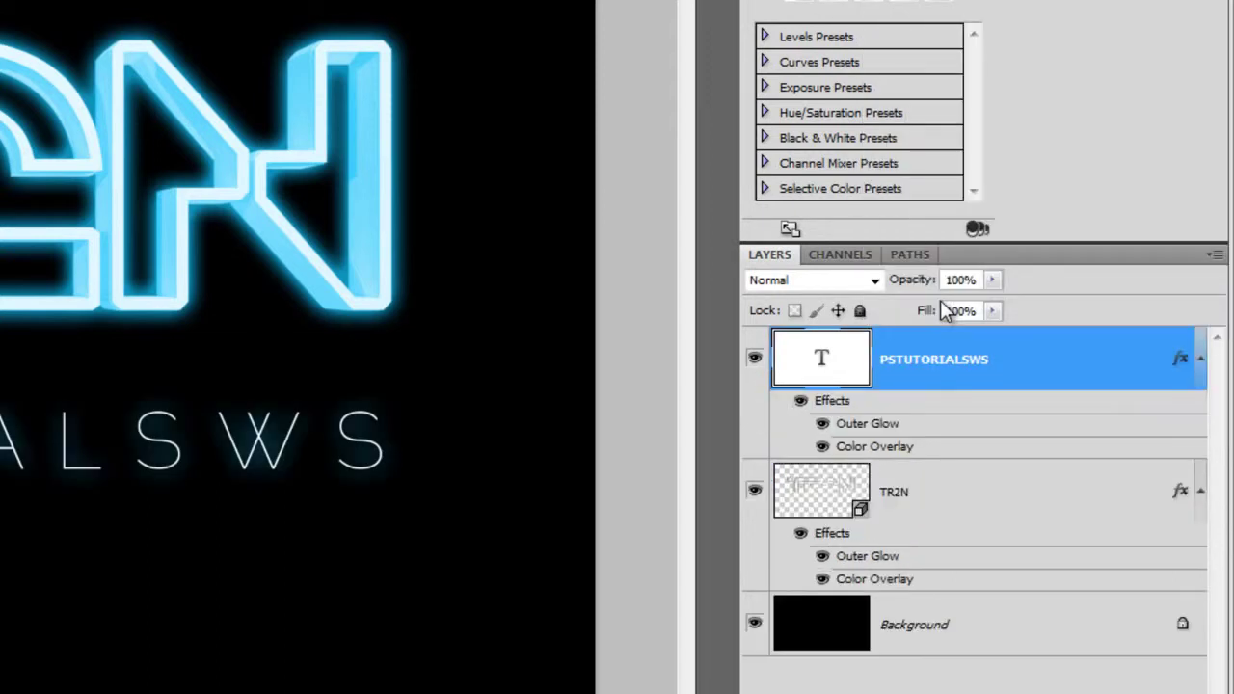
Shrink the subtitle's Outer Glow to 13 px and set its Color Overlay to Normal
{"action": "double_click", "coordinate": [893, 429]}
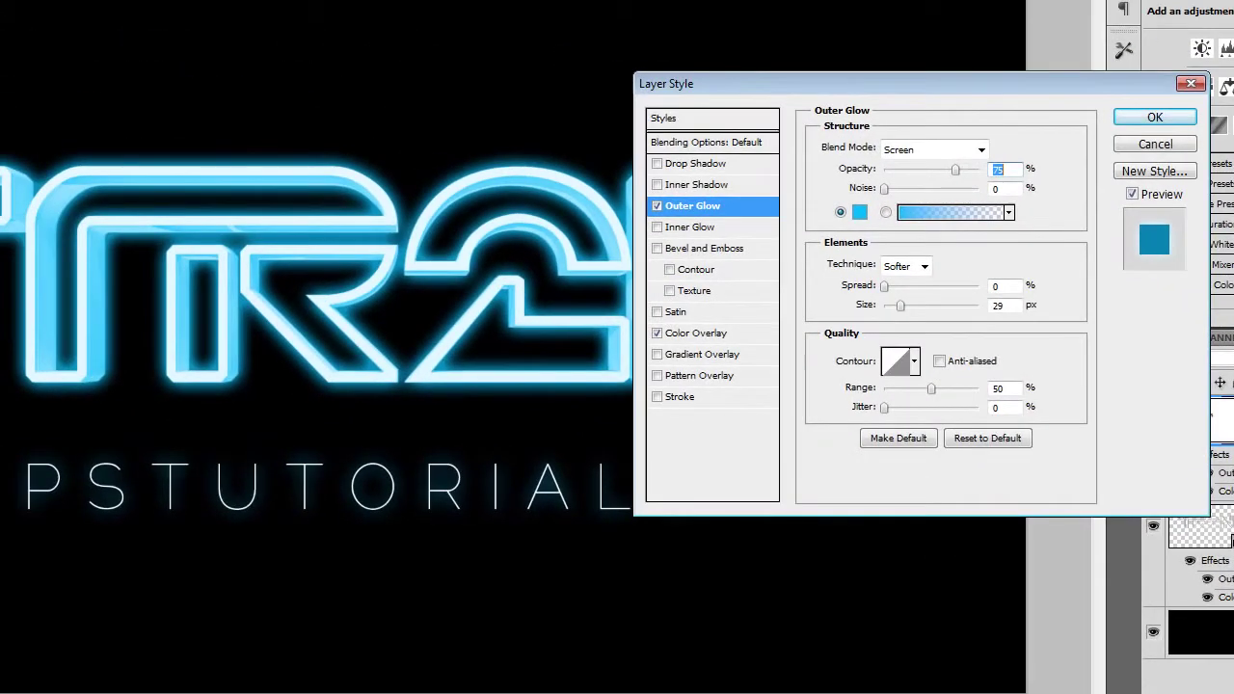
{"action": "left_click_drag", "start_coordinate": [900, 304], "coordinate": [895, 305]}
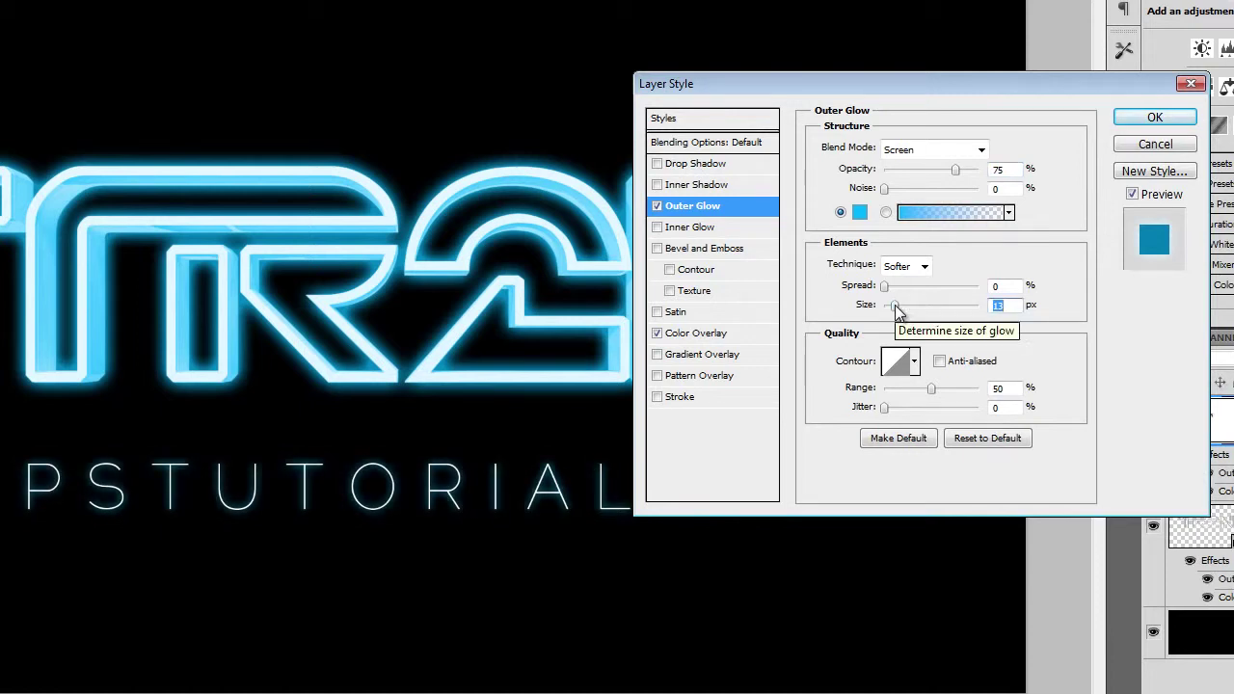
{"action": "left_click", "coordinate": [713, 334]}
{"action": "left_click", "coordinate": [904, 152]}
{"action": "left_click", "coordinate": [903, 169]}
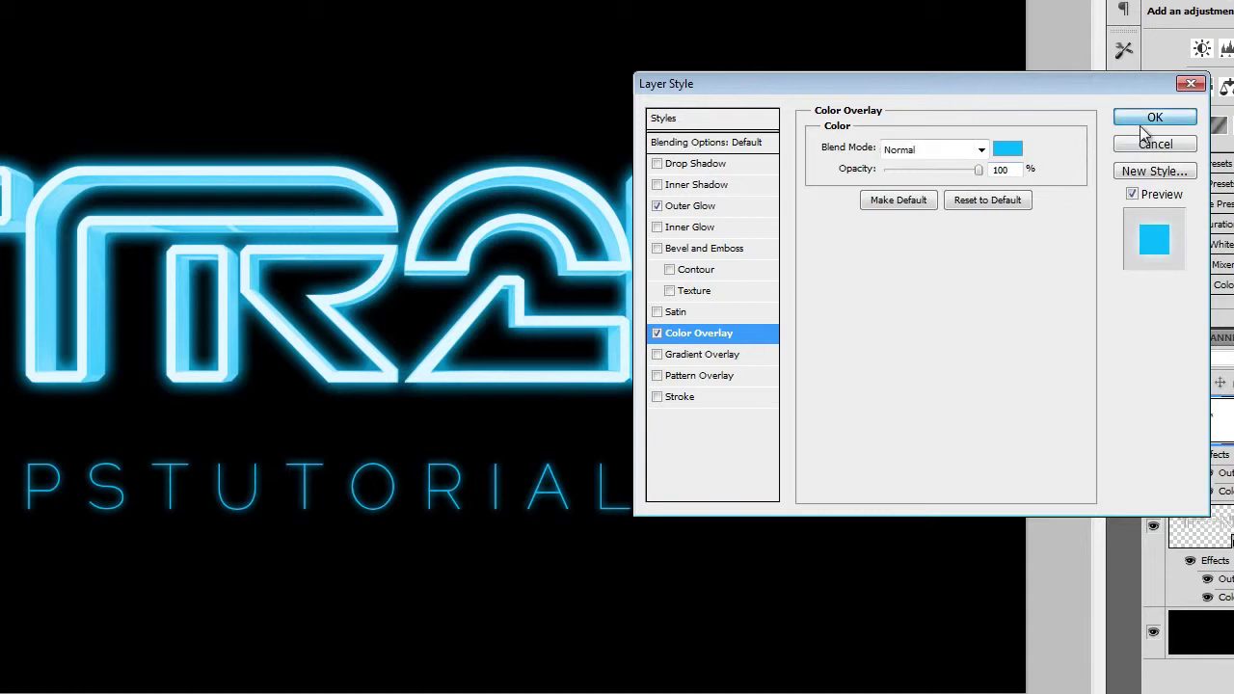
{"action": "left_click", "coordinate": [1140, 122]}
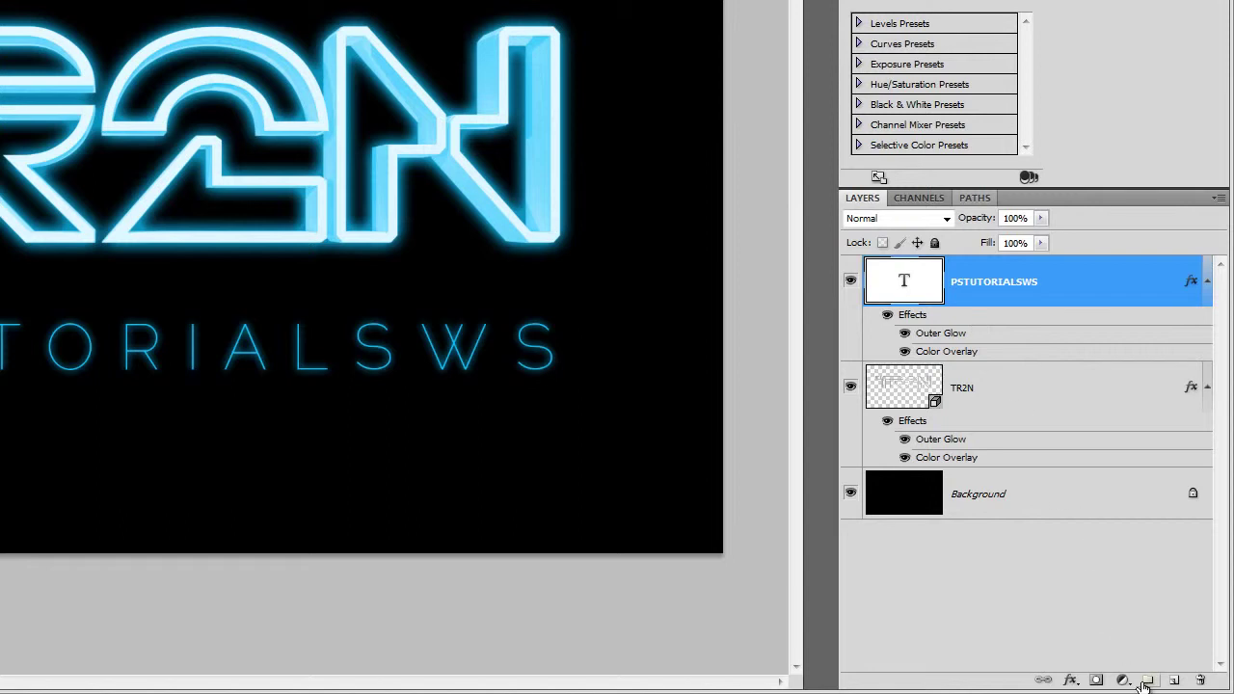
Add a layer named 'Grid Background' below TR2N and convert it to a smart object
{"action": "left_click", "coordinate": [1174, 680]}
{"action": "left_click_drag", "start_coordinate": [983, 282], "coordinate": [1016, 507]}
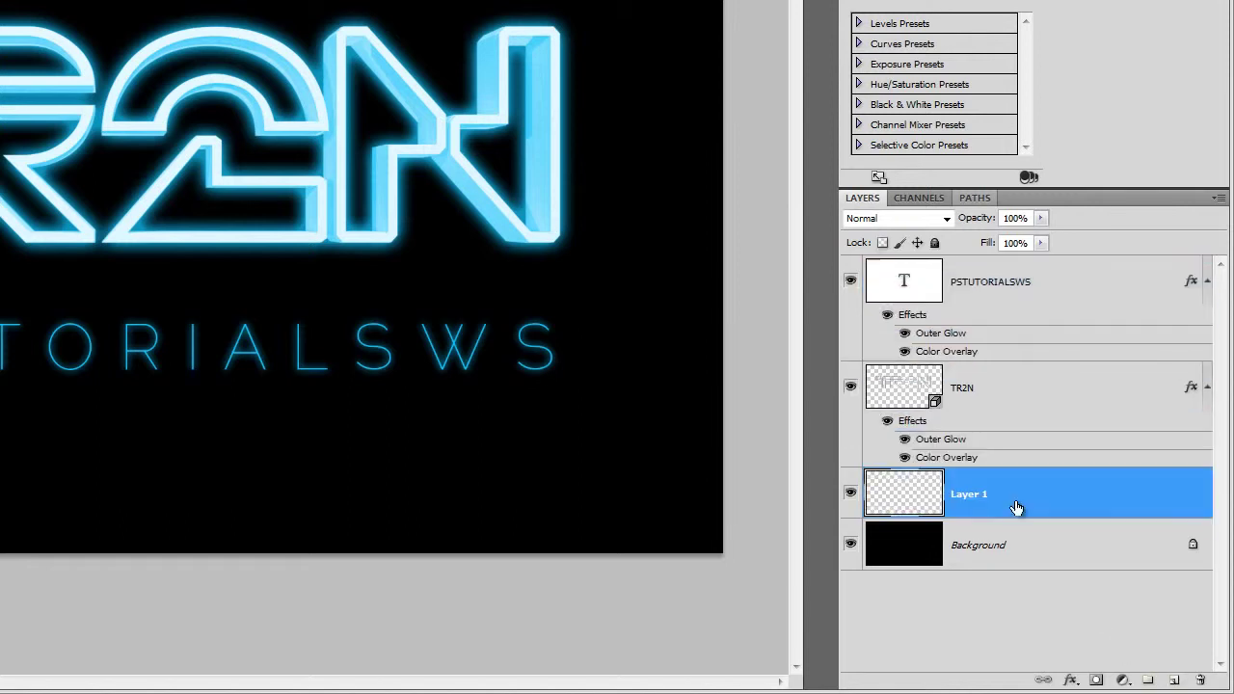
{"action": "double_click", "coordinate": [973, 493]}
{"action": "type", "text": "Grid Background"}
{"action": "key", "text": "Return"}
{"action": "right_click", "coordinate": [971, 497]}
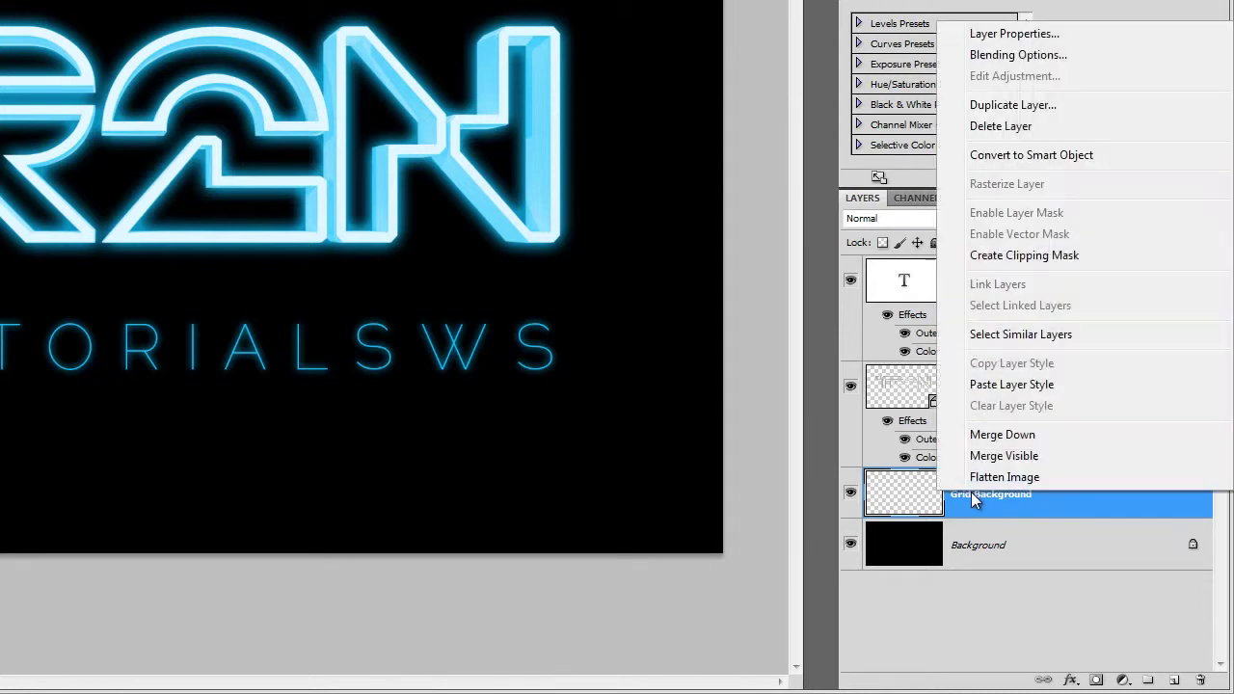
{"action": "left_click", "coordinate": [1015, 160]}
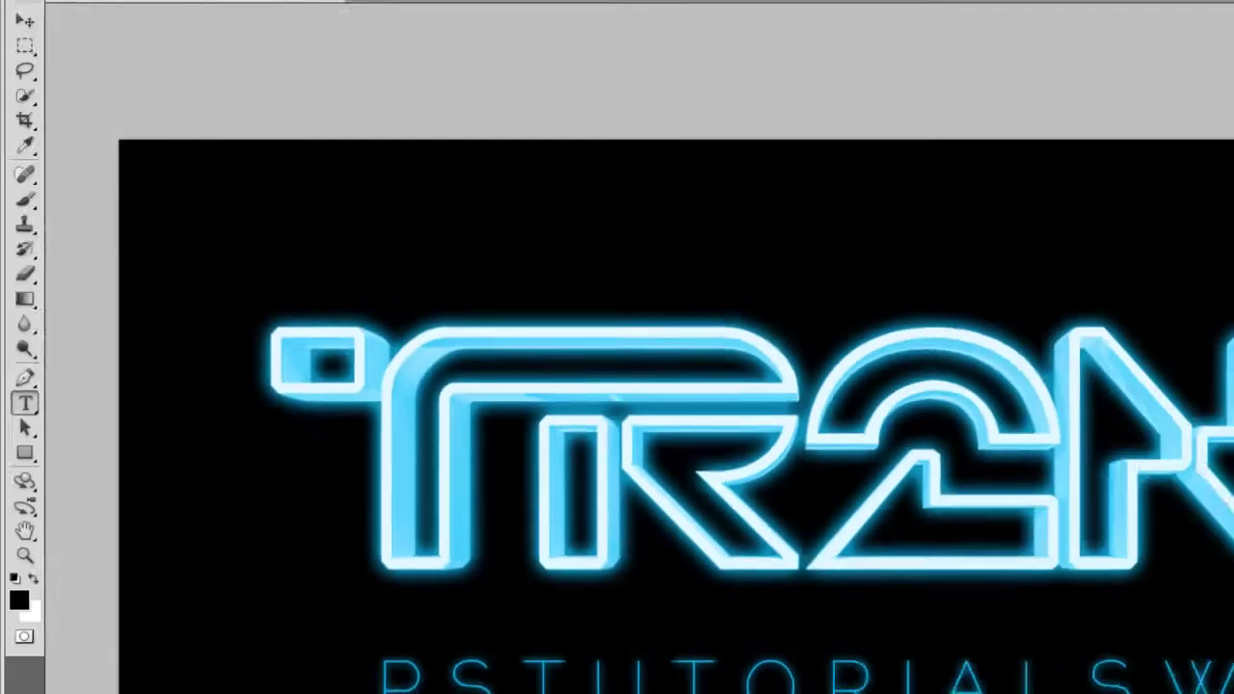
Render Clouds onto the Grid Background layer
{"action": "left_click", "coordinate": [271, 17]}
{"action": "mouse_move", "coordinate": [433, 281]}
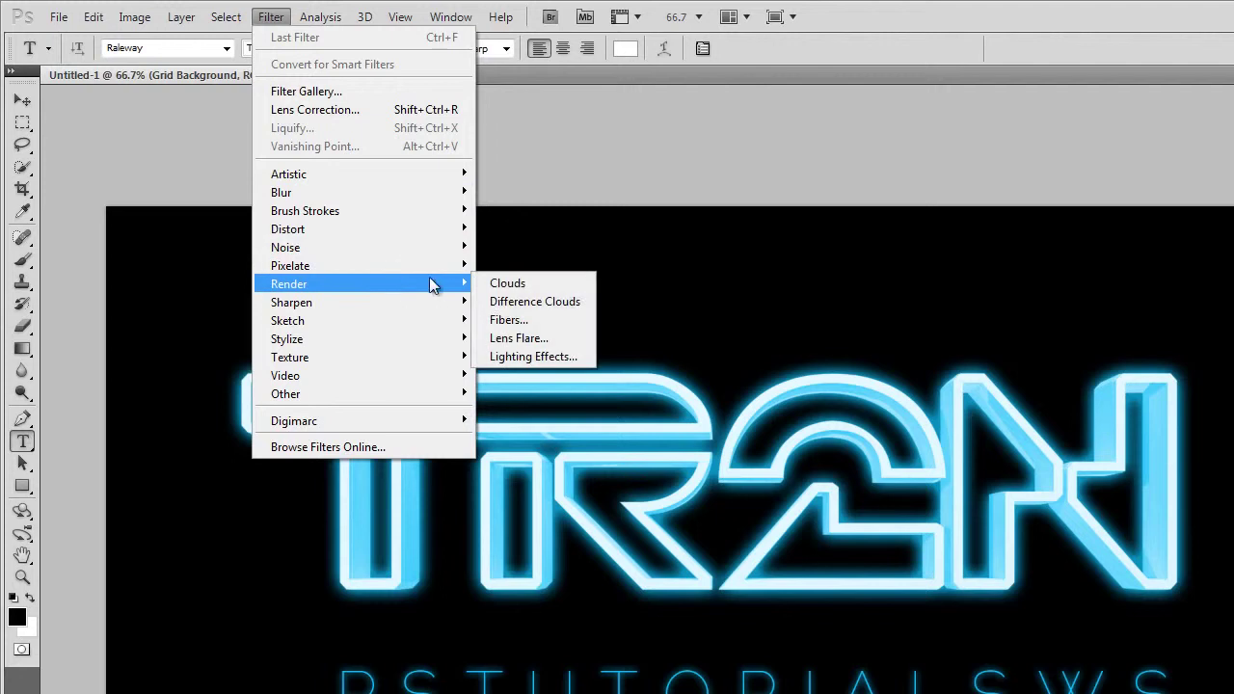
{"action": "left_click", "coordinate": [521, 279]}
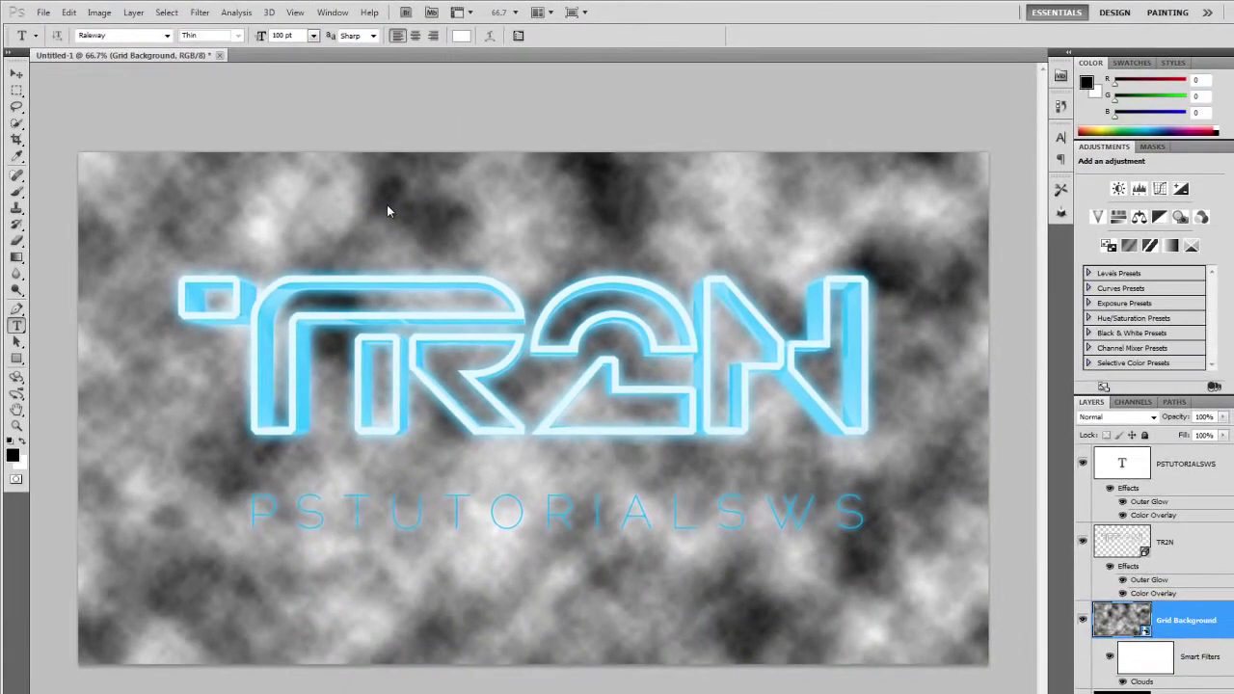
{"action": "key", "text": "v"}
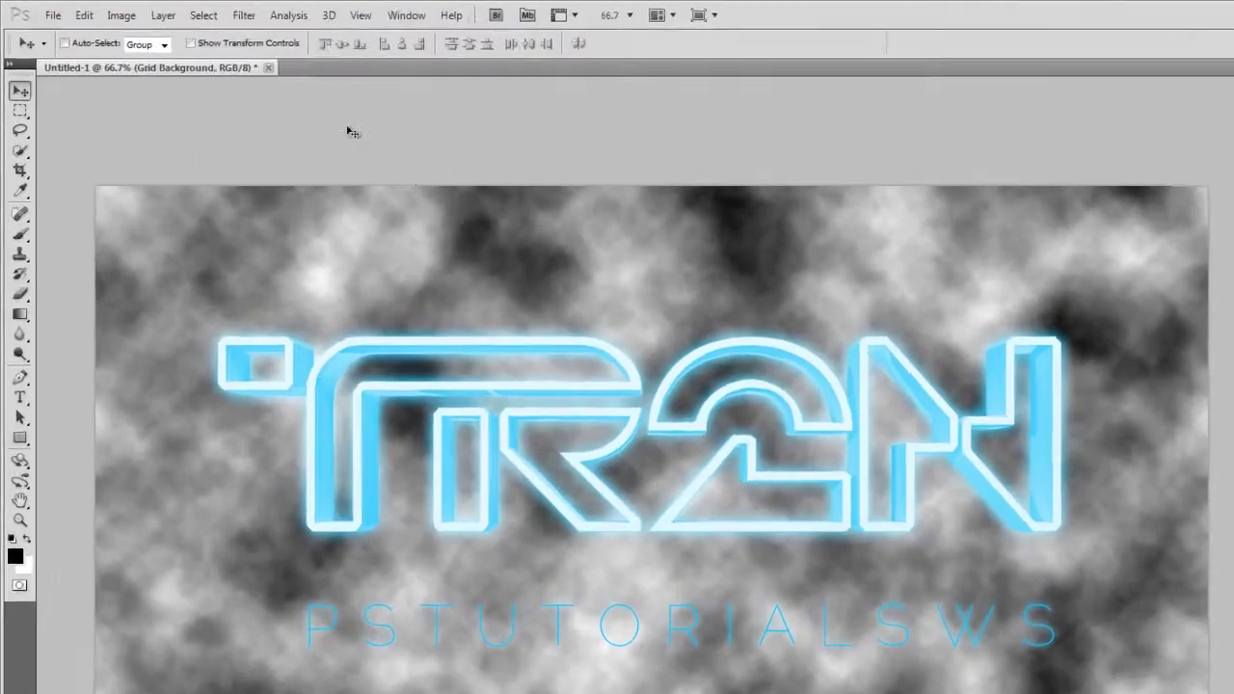
Pixelate the clouds with a Mosaic filter of cell size 40
{"action": "left_click", "coordinate": [200, 12]}
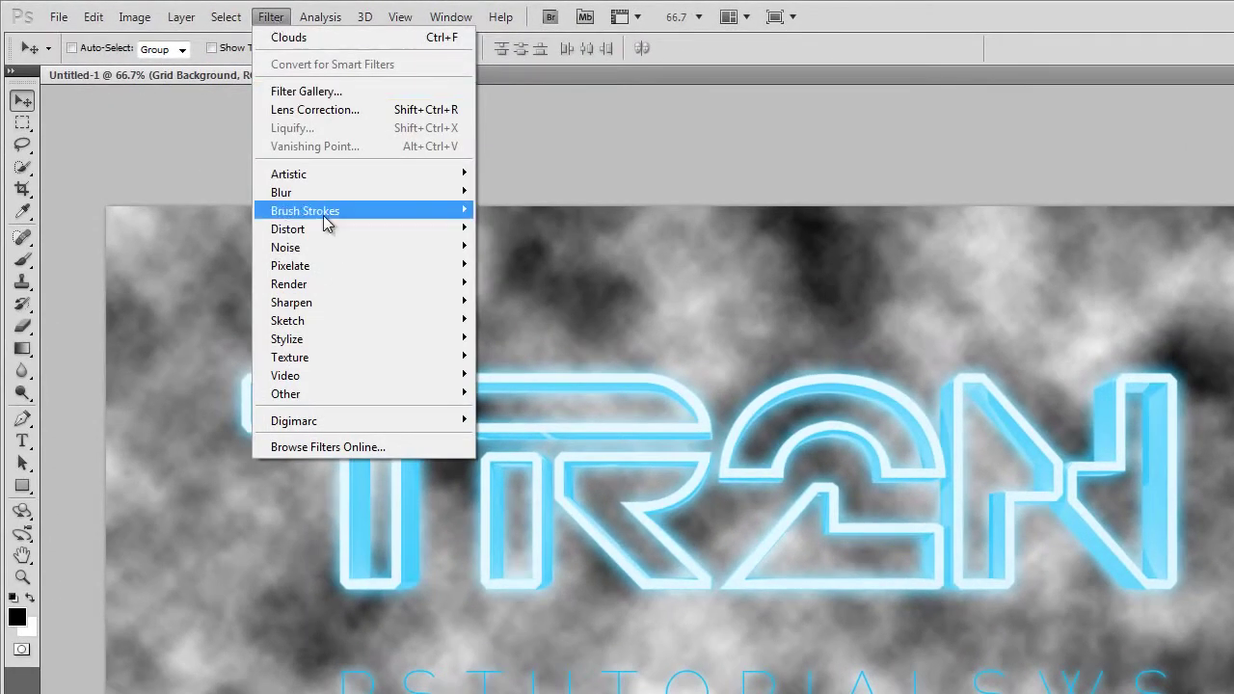
{"action": "mouse_move", "coordinate": [325, 267]}
{"action": "left_click", "coordinate": [529, 363]}
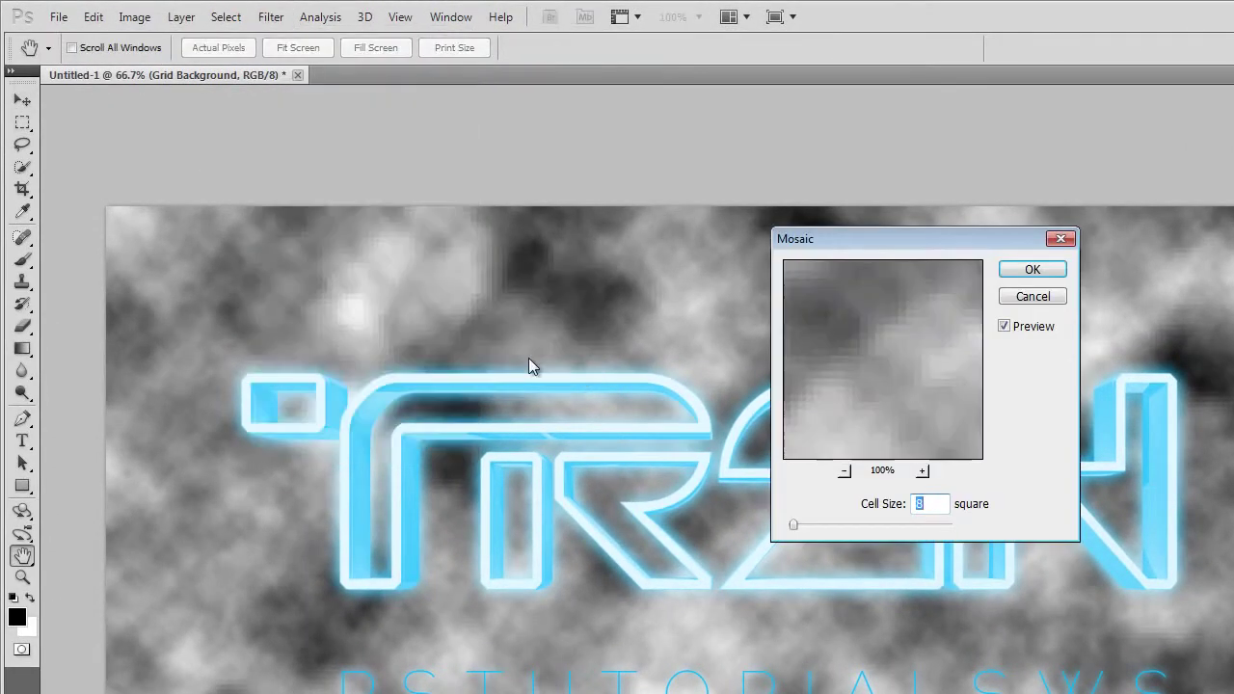
{"action": "type", "text": "40"}
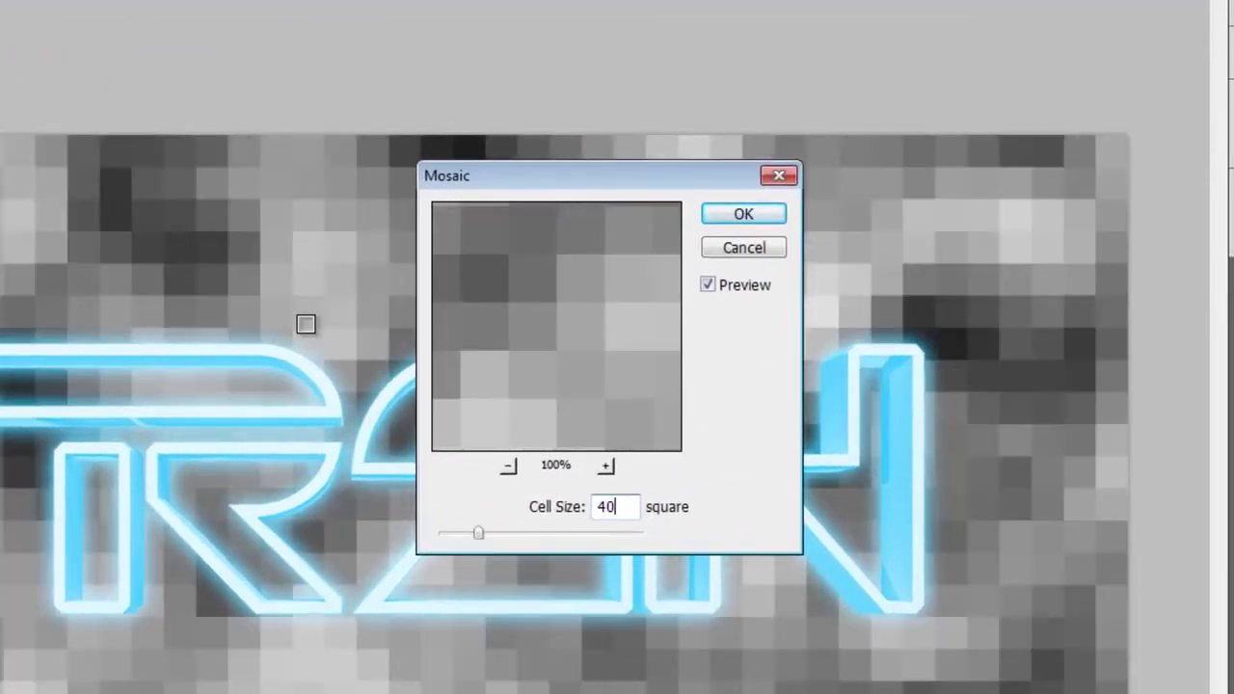
{"action": "left_click", "coordinate": [743, 214]}
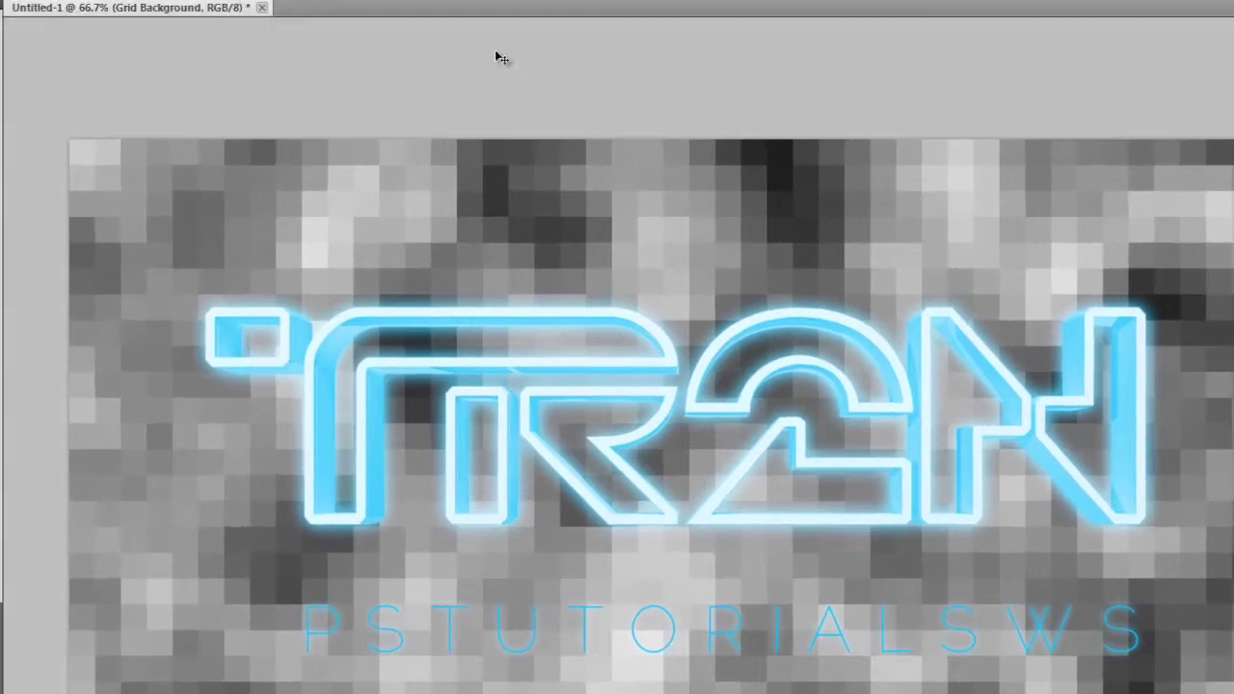
{"action": "left_click", "coordinate": [276, 17]}
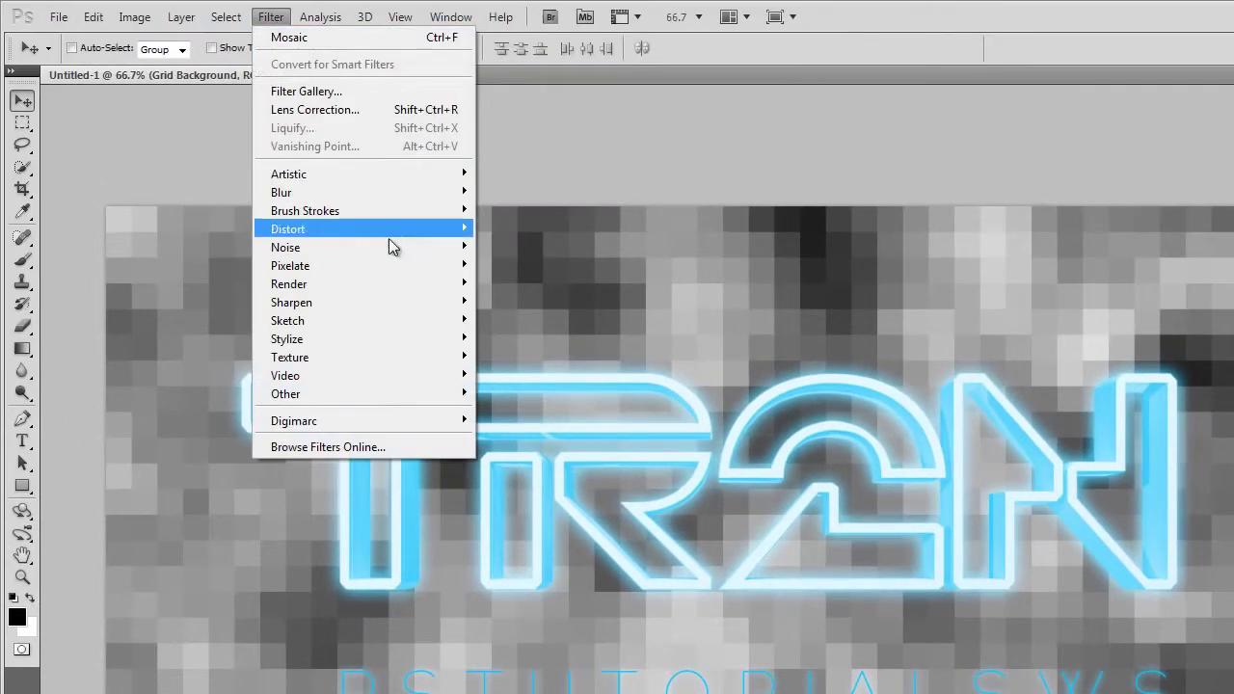
Apply a Median noise filter with radius 8 to the grid
{"action": "mouse_move", "coordinate": [391, 247]}
{"action": "left_click", "coordinate": [579, 301]}
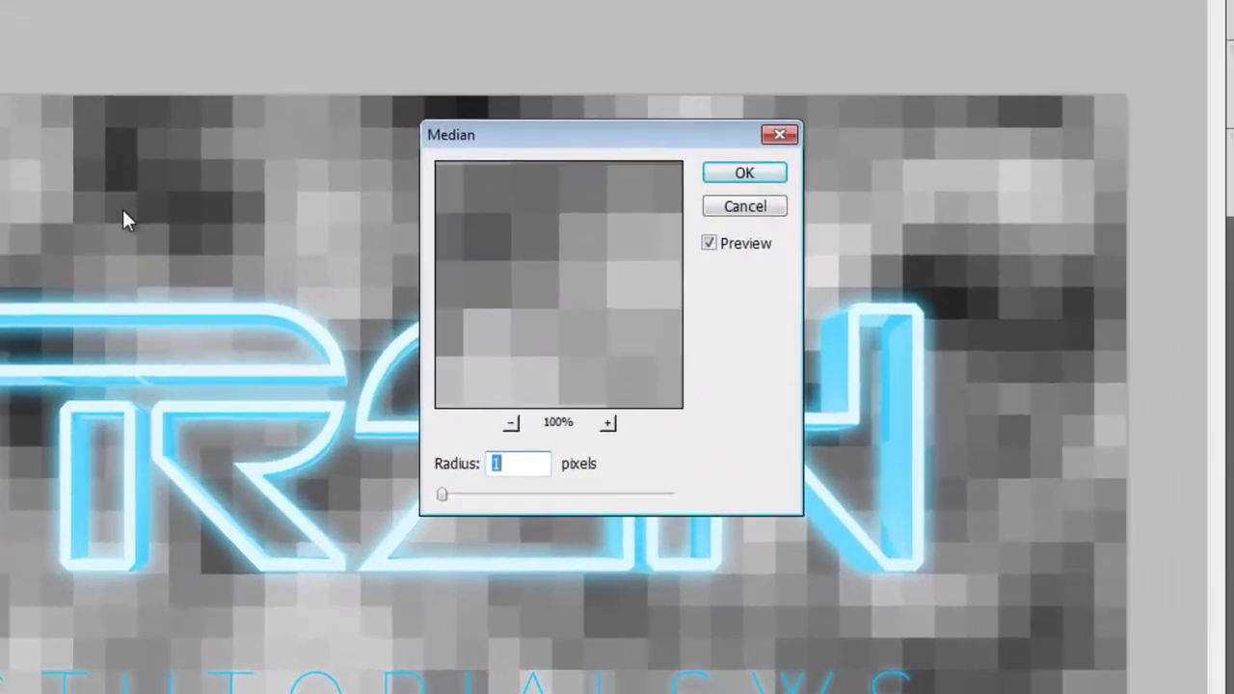
{"action": "type", "text": "8"}
{"action": "left_click", "coordinate": [738, 174]}
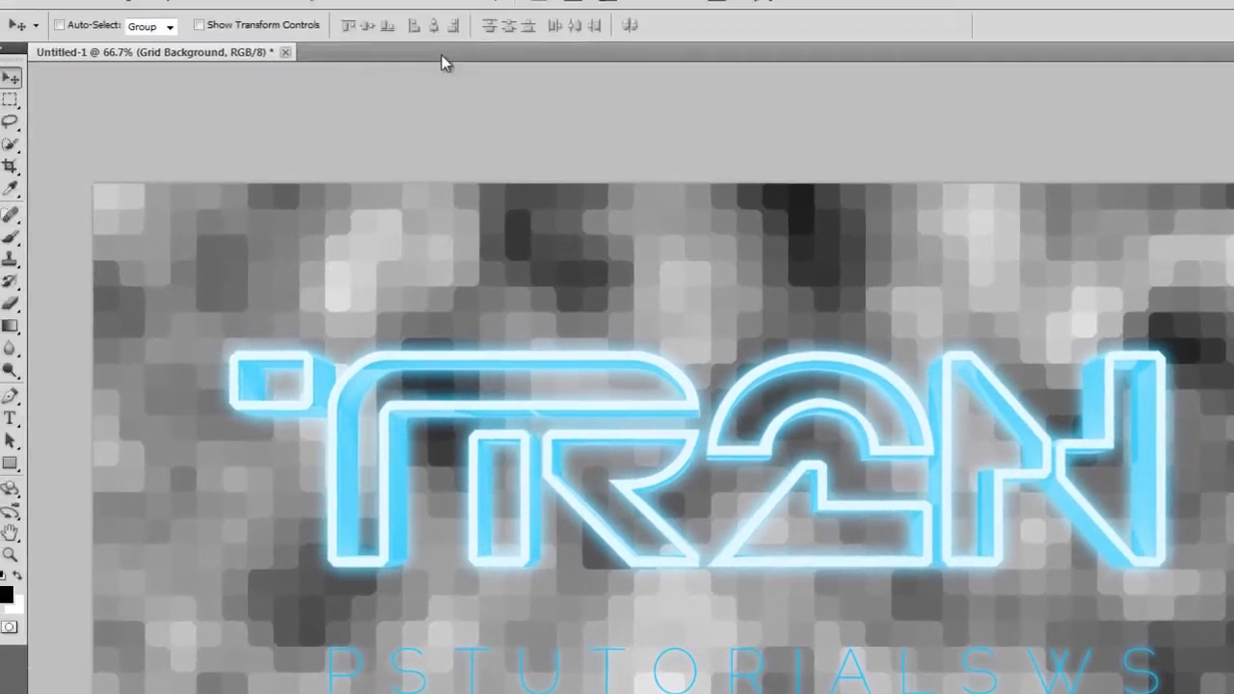
Apply the Glowing Edges filter to the grid with its default settings
{"action": "left_click", "coordinate": [263, 23]}
{"action": "mouse_move", "coordinate": [384, 341]}
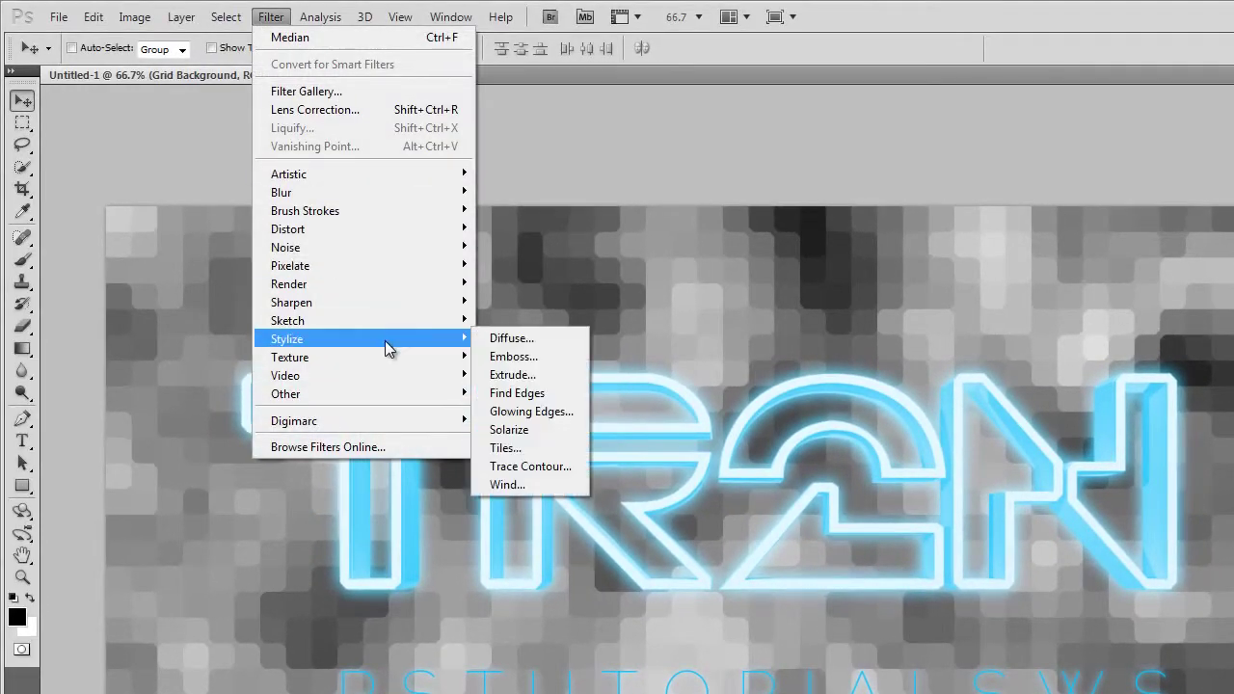
{"action": "left_click", "coordinate": [551, 416]}
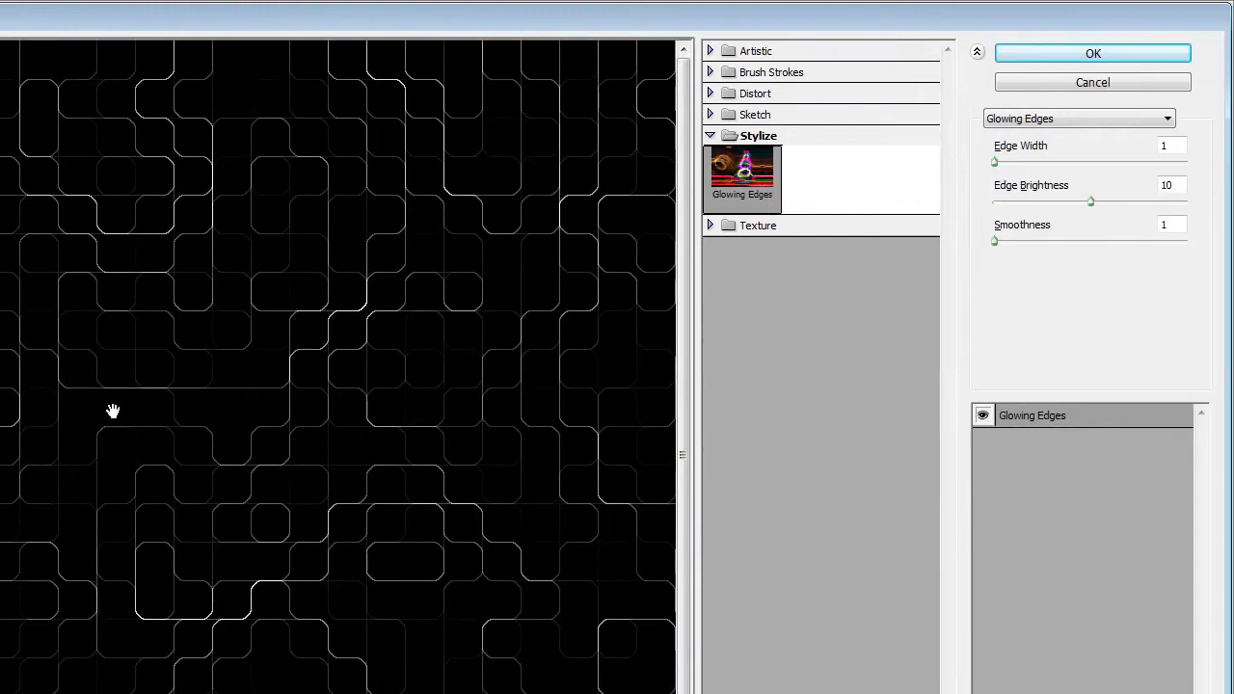
{"action": "key", "text": "Tab"}
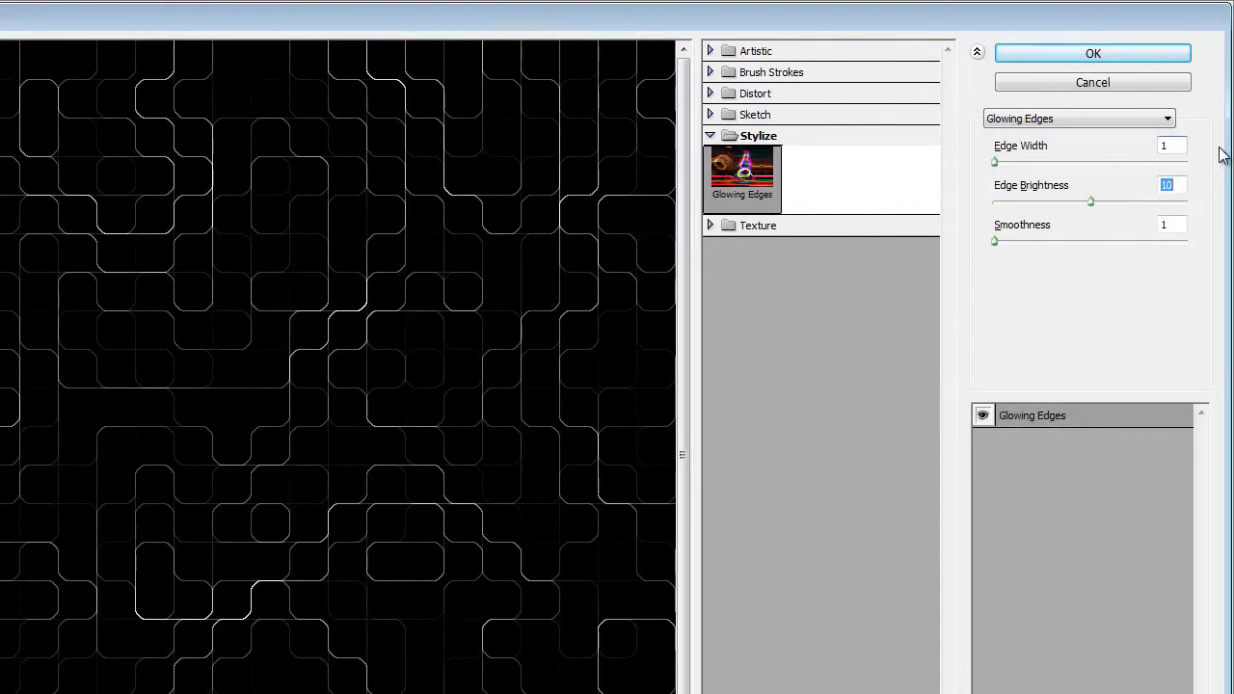
{"action": "key", "text": "Tab"}
{"action": "left_click", "coordinate": [1148, 55]}
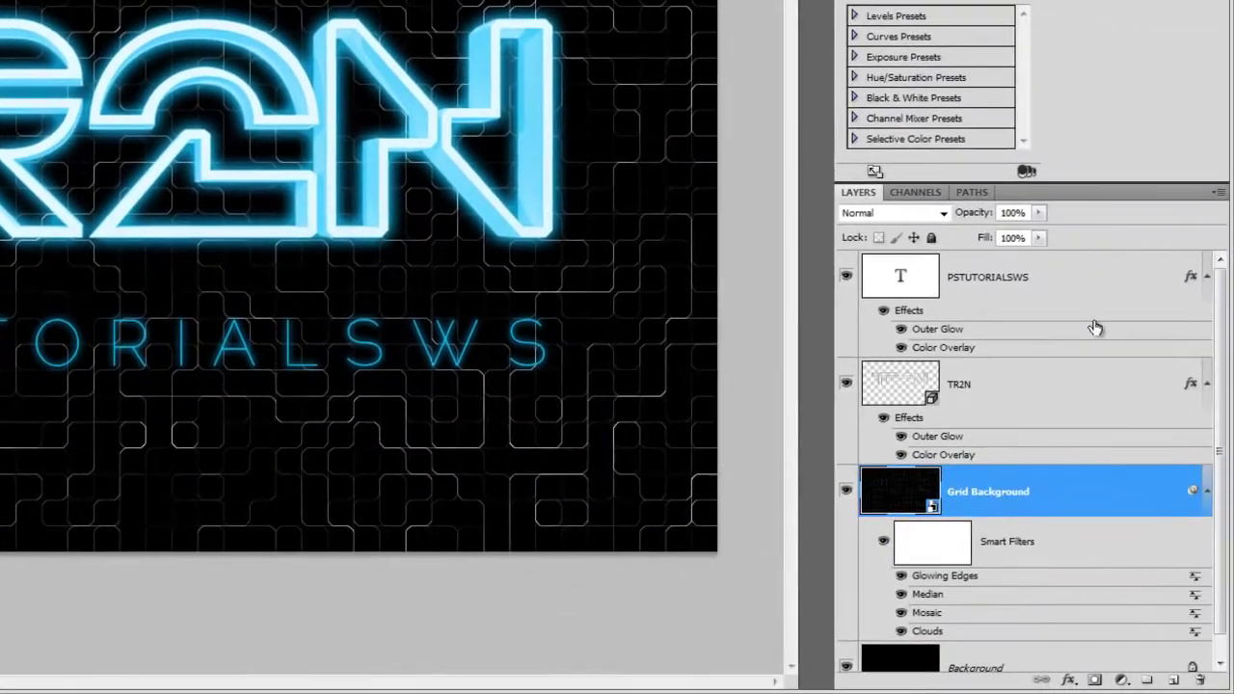
Set the Glowing Edges filter's blending to Screen mode at 50% opacity
{"action": "double_click", "coordinate": [1196, 582]}
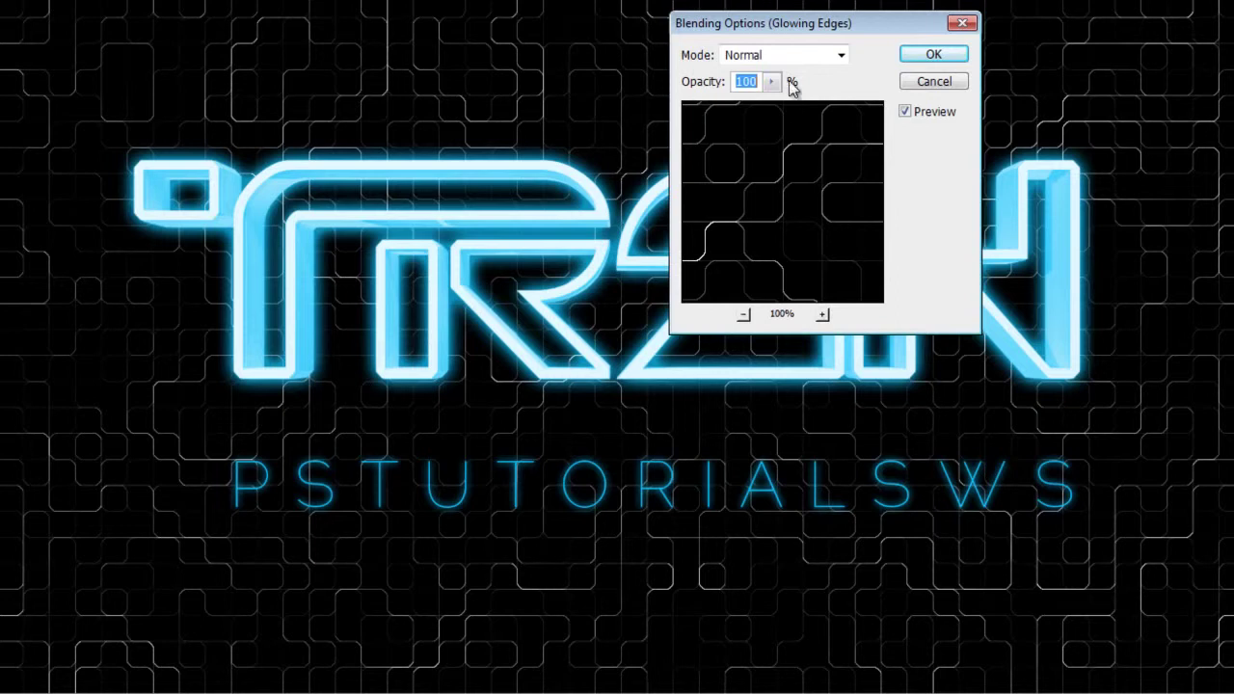
{"action": "left_click", "coordinate": [786, 54]}
{"action": "left_click", "coordinate": [760, 231]}
{"action": "key", "text": "Tab"}
{"action": "type", "text": "50"}
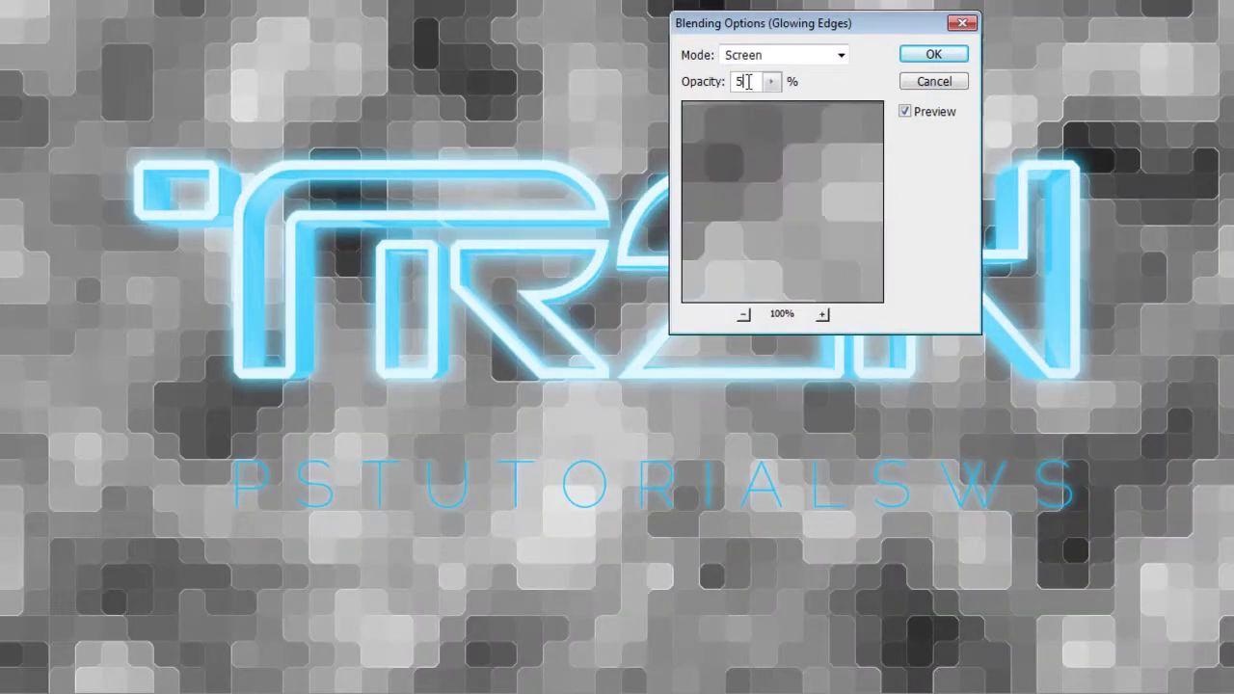
{"action": "left_click", "coordinate": [934, 55]}
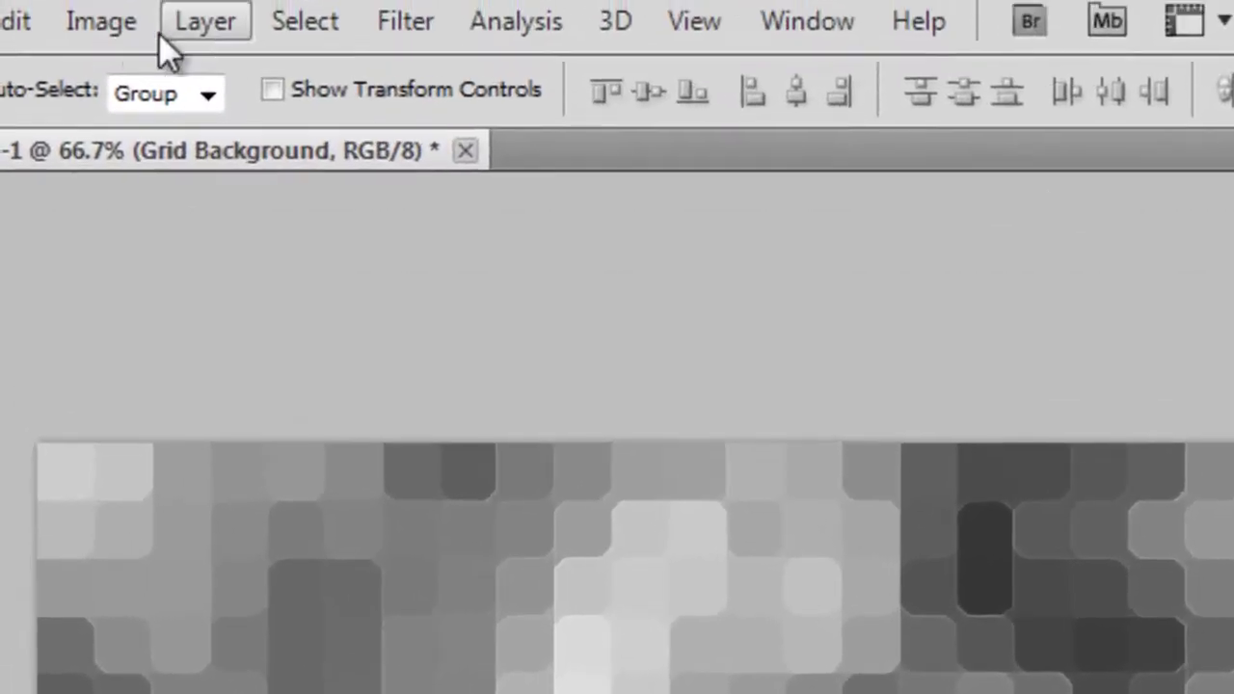
{"action": "left_click", "coordinate": [104, 22]}
{"action": "mouse_move", "coordinate": [165, 165]}
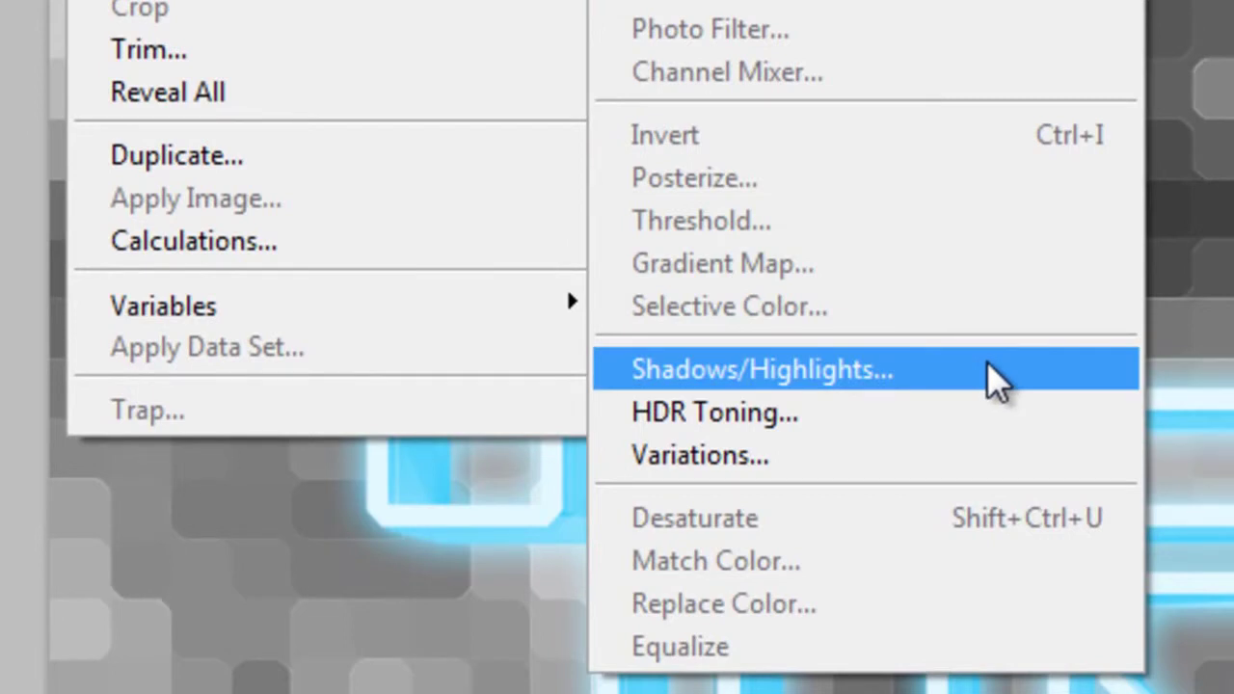
Apply Shadows/Highlights with More Options shown and Shadows Amount set to 1
{"action": "left_click", "coordinate": [989, 377]}
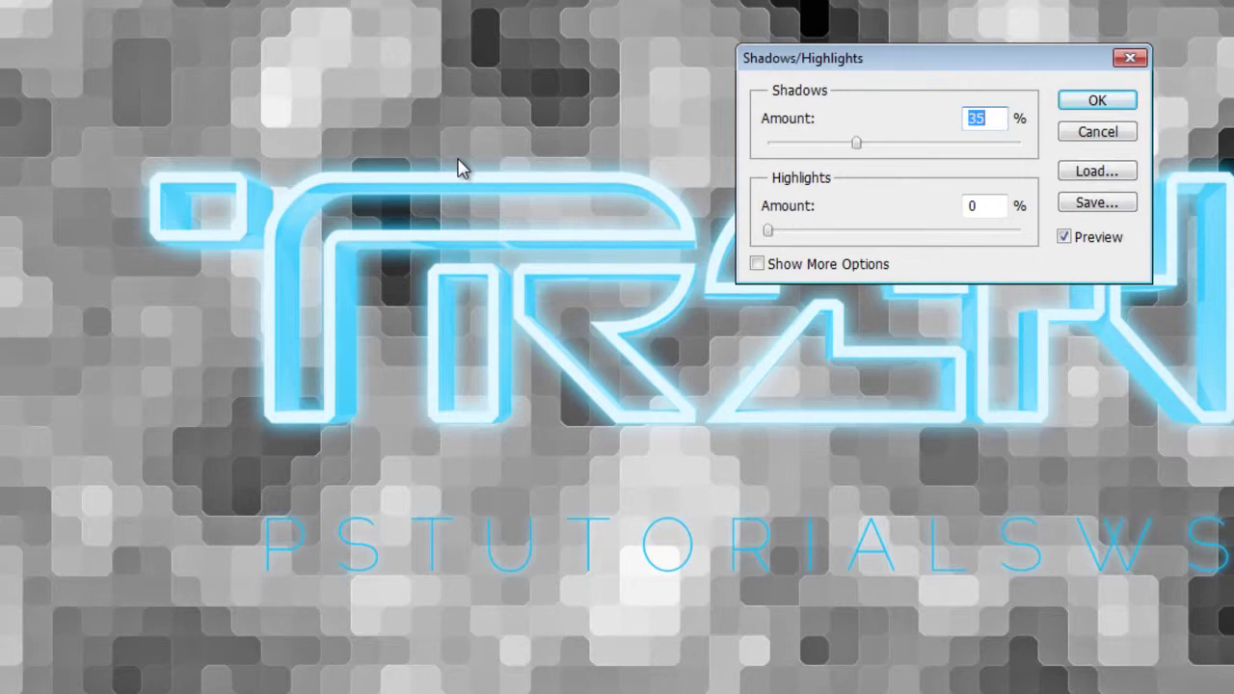
{"action": "type", "text": "0"}
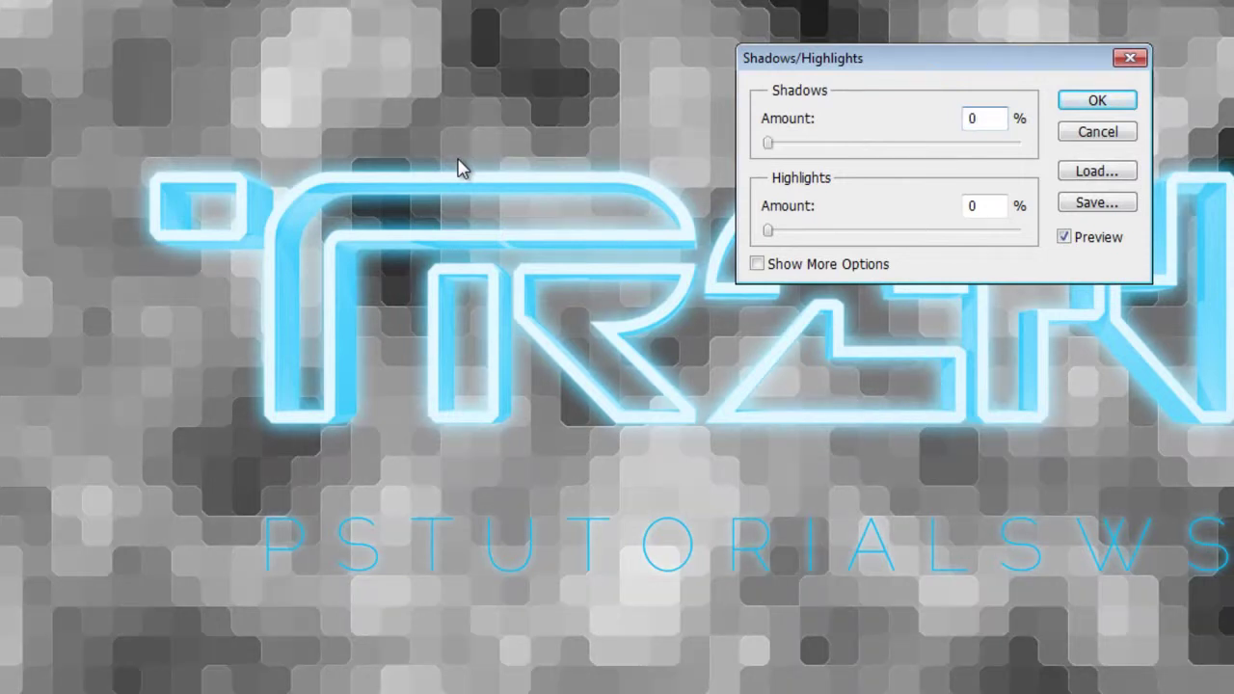
{"action": "left_click", "coordinate": [758, 264]}
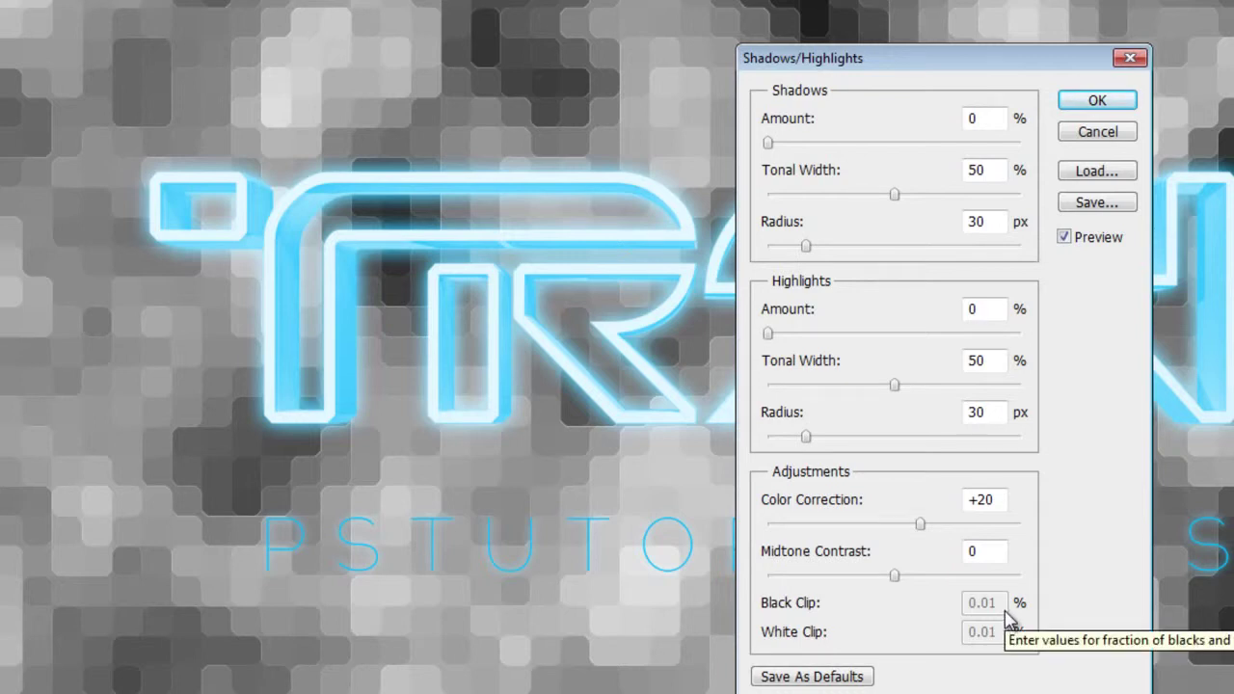
{"action": "double_click", "coordinate": [973, 118]}
{"action": "type", "text": "1"}
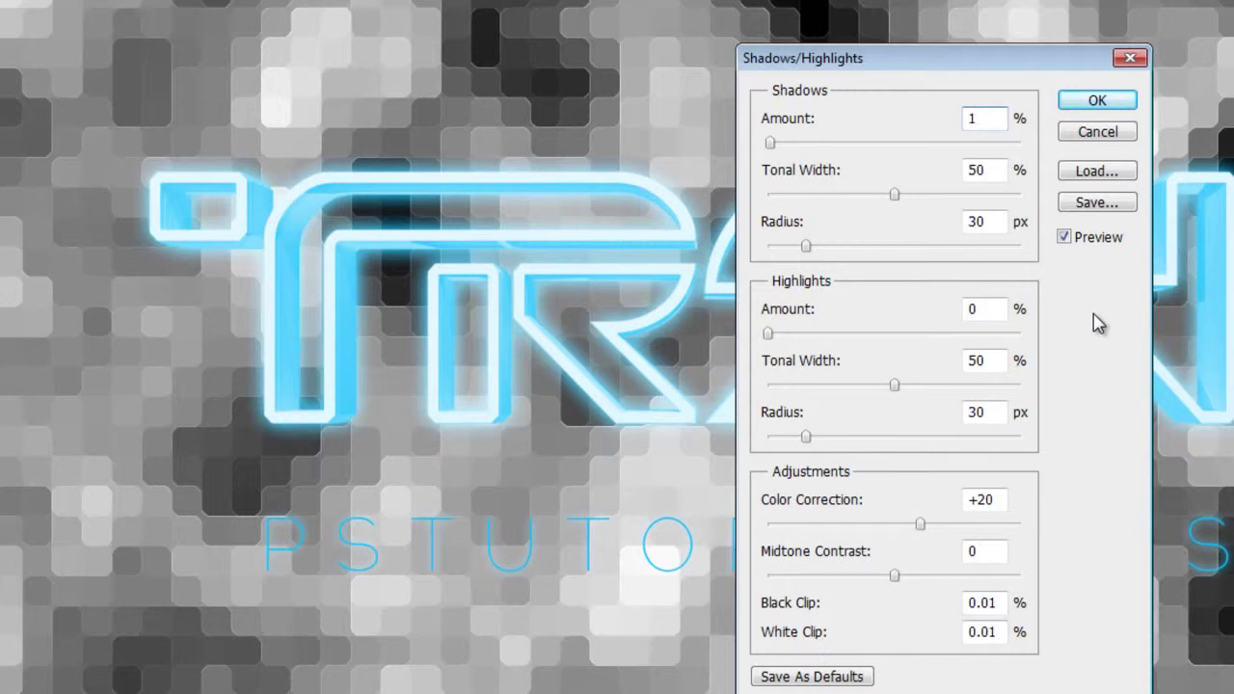
Enter a new Black Clip value in the Shadows/Highlights dialog
{"action": "left_click", "coordinate": [1002, 605]}
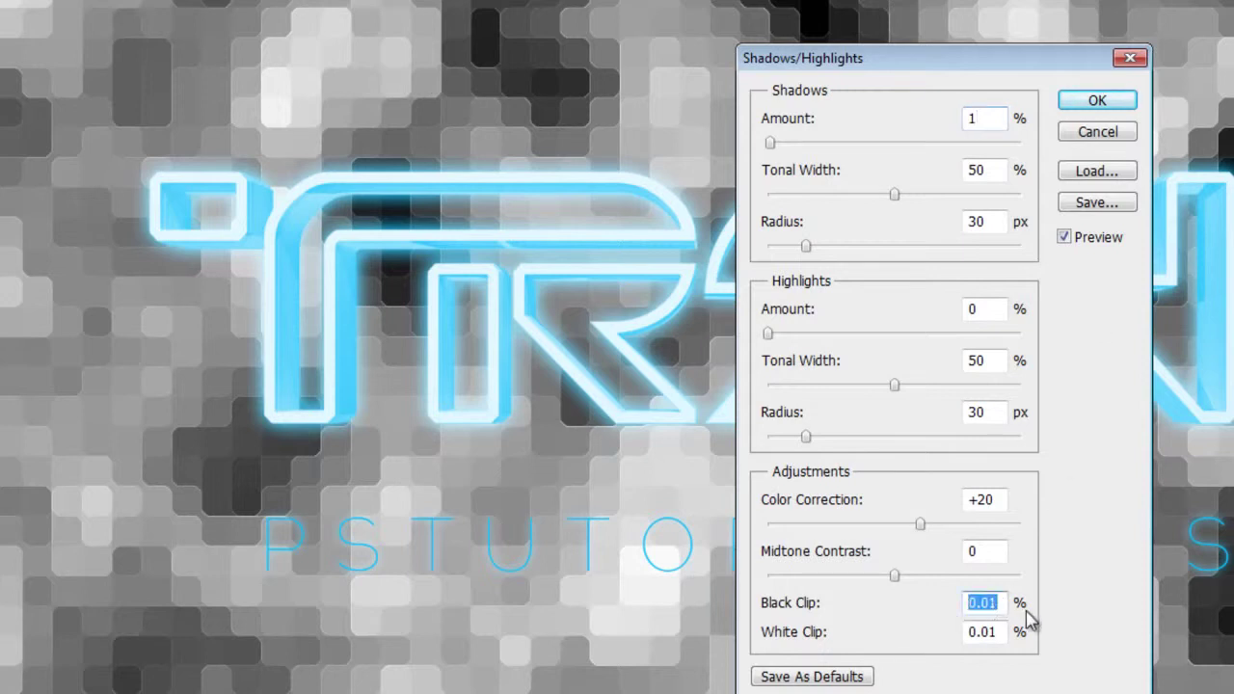
{"action": "type", "text": "2"}
{"action": "key", "text": "BackSpace"}
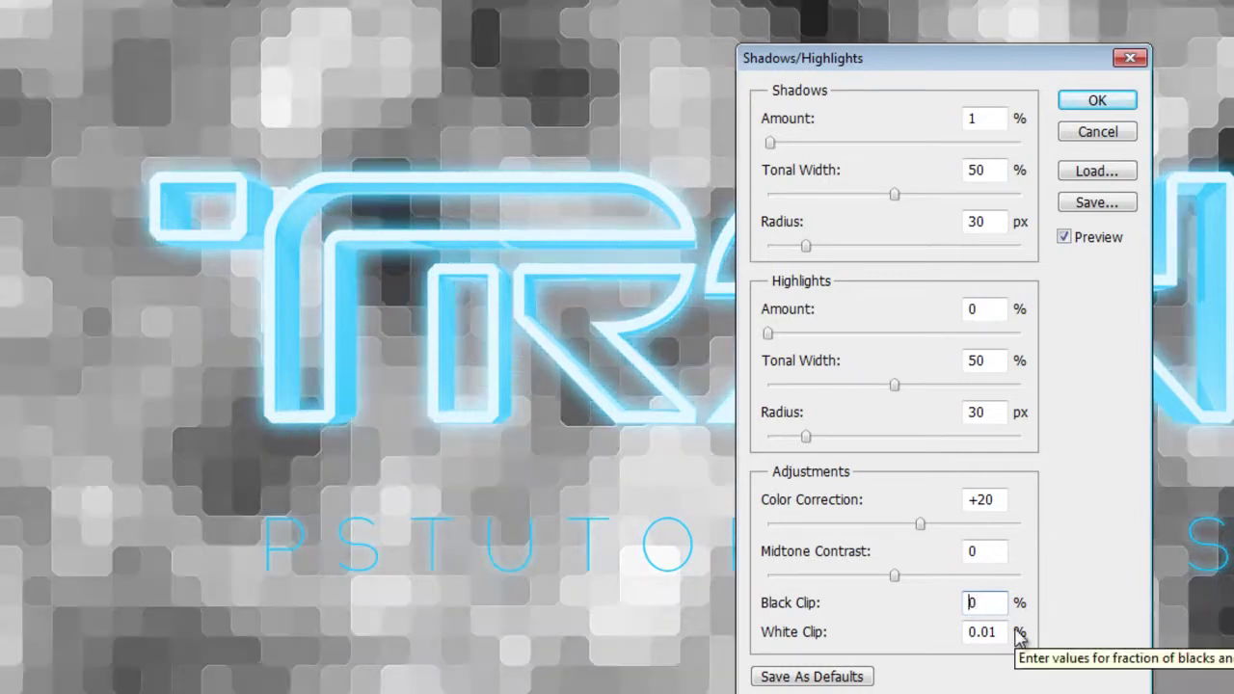
{"action": "type", "text": "4"}
{"action": "key", "text": "ctrl+a"}
{"action": "type", "text": "5"}
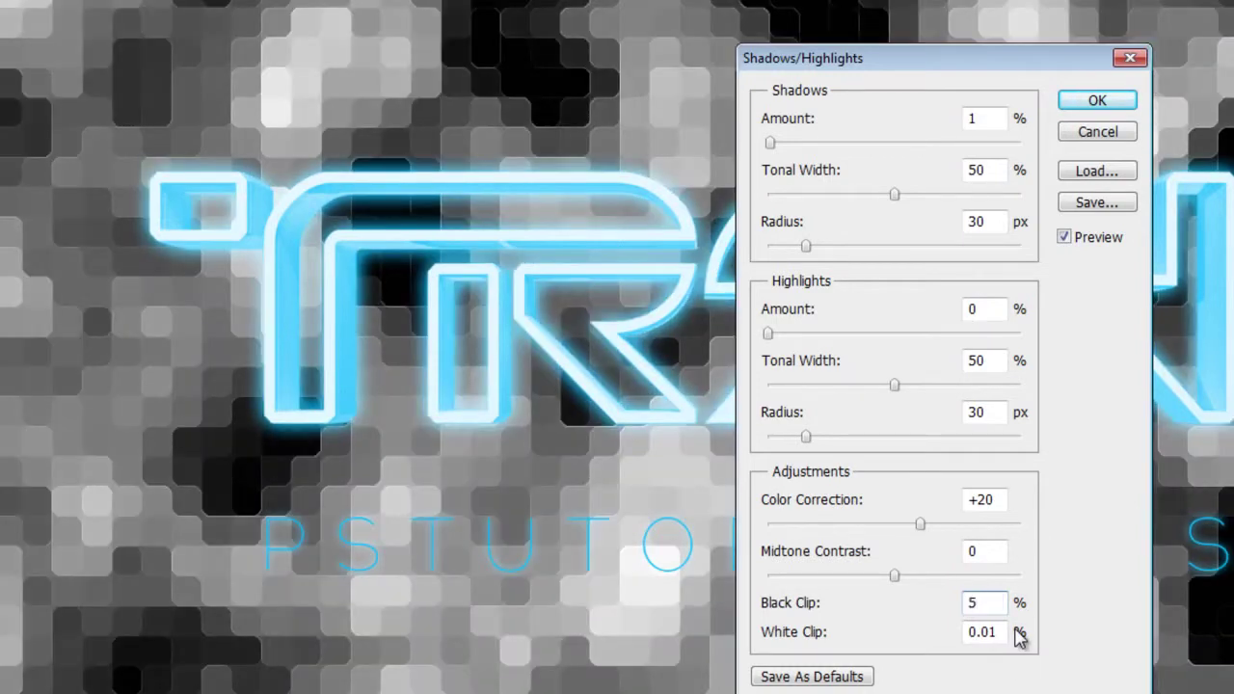
{"action": "key", "text": "BackSpace"}
{"action": "type", "text": "60"}
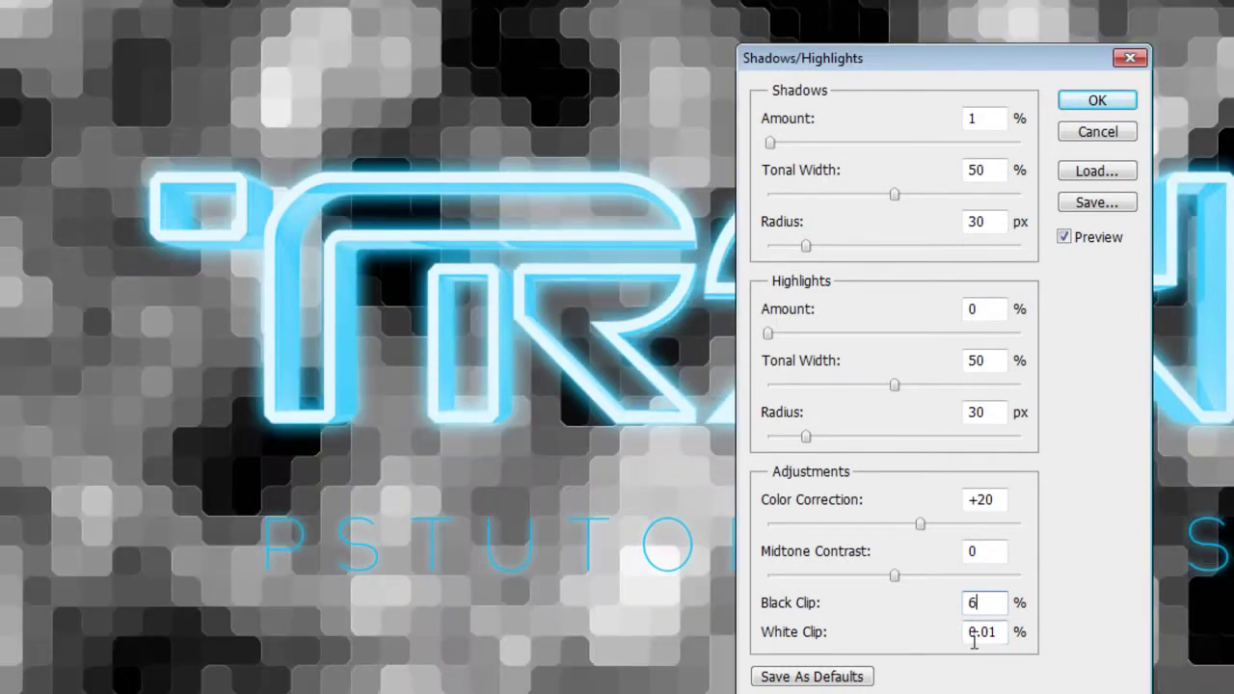
Finalize Black Clip 10 and White Clip 0, apply, and lower the grid layer's opacity
{"action": "left_click", "coordinate": [983, 632]}
{"action": "type", "text": "3"}
{"action": "key", "text": "shift+Tab"}
{"action": "type", "text": "10"}
{"action": "key", "text": "Tab"}
{"action": "type", "text": "0"}
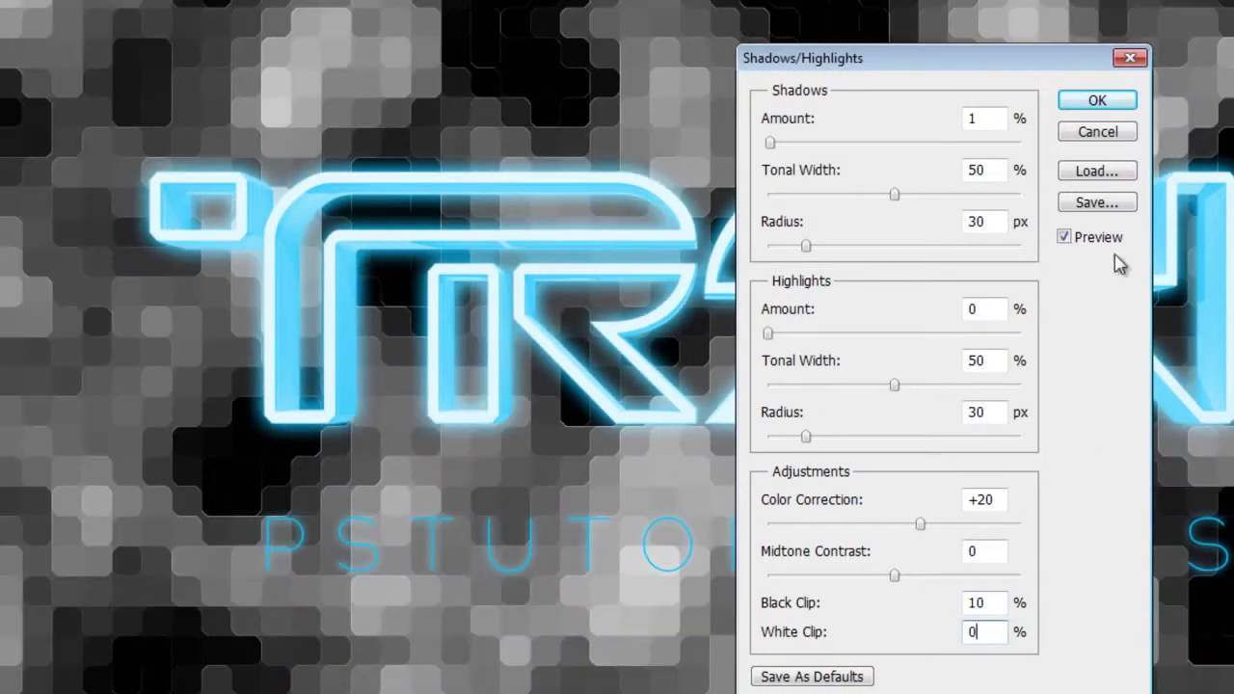
{"action": "left_click", "coordinate": [1097, 102]}
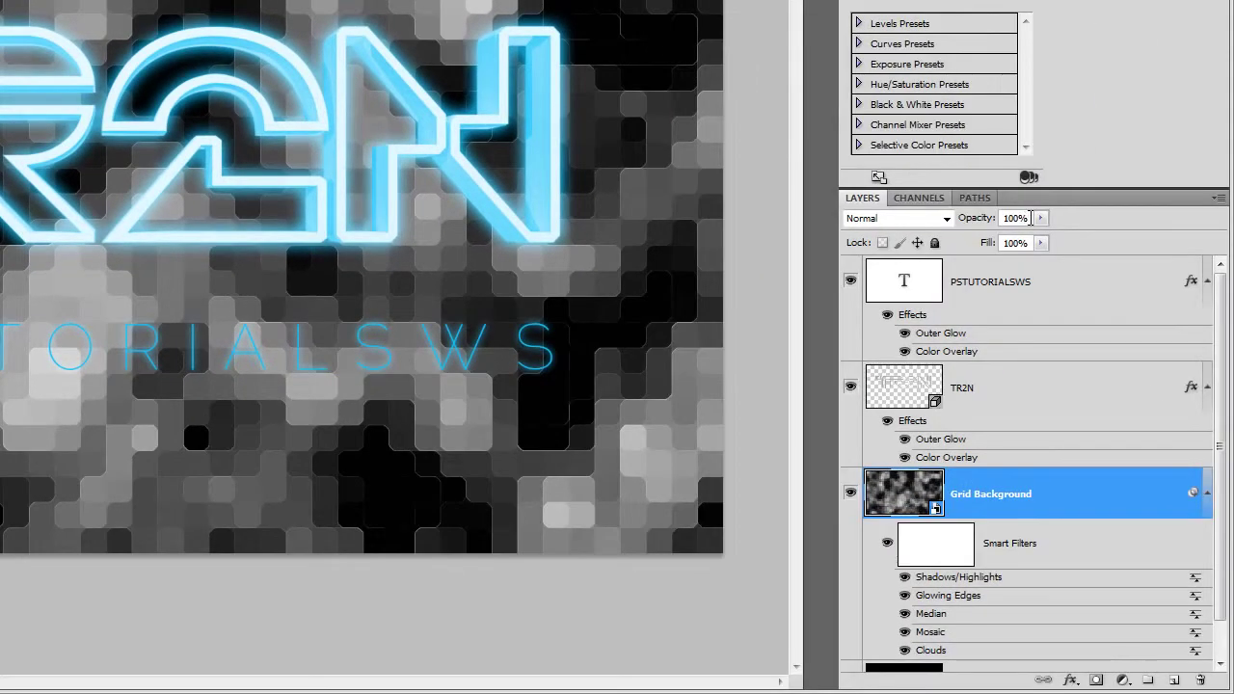
{"action": "left_click", "coordinate": [1041, 218]}
{"action": "left_click_drag", "start_coordinate": [1051, 243], "coordinate": [955, 243]}
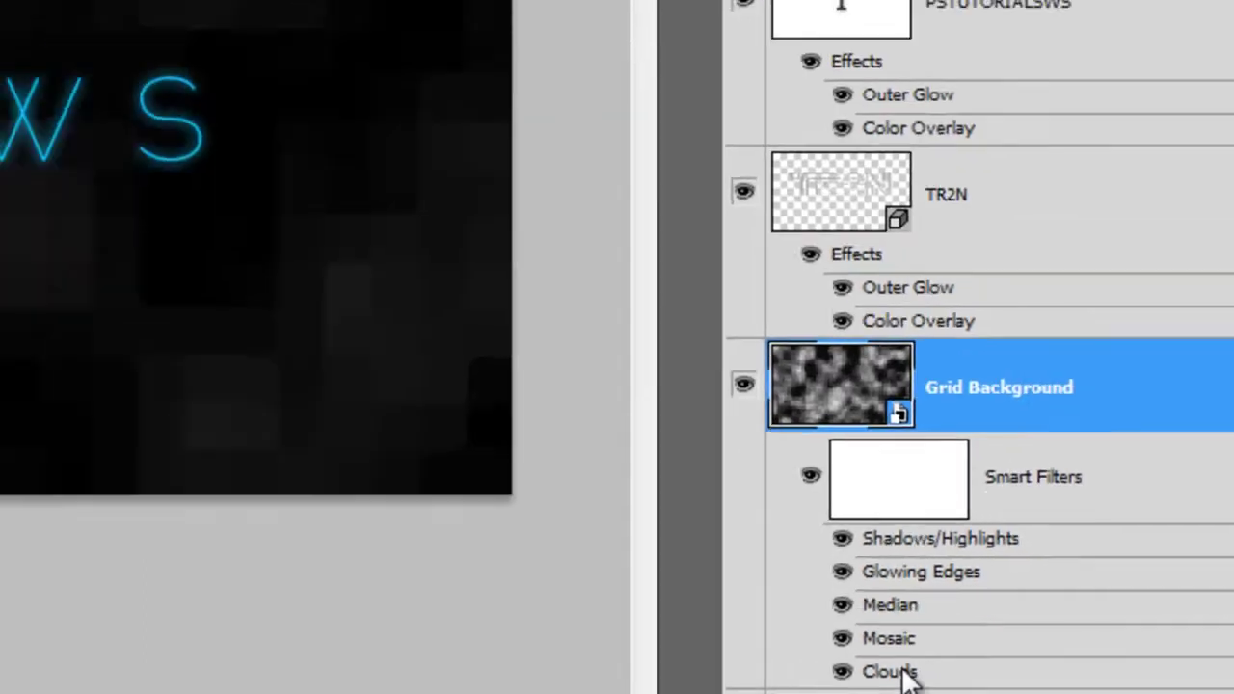
{"action": "double_click", "coordinate": [579, 605]}
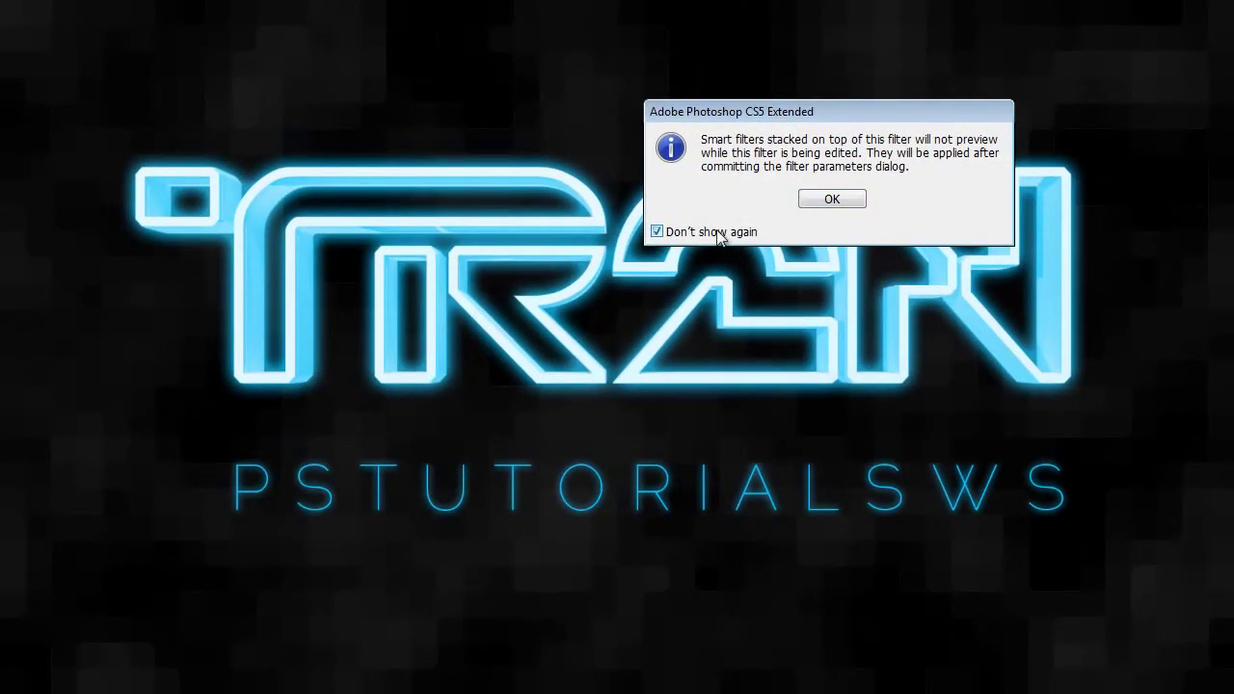
{"action": "left_click", "coordinate": [842, 199]}
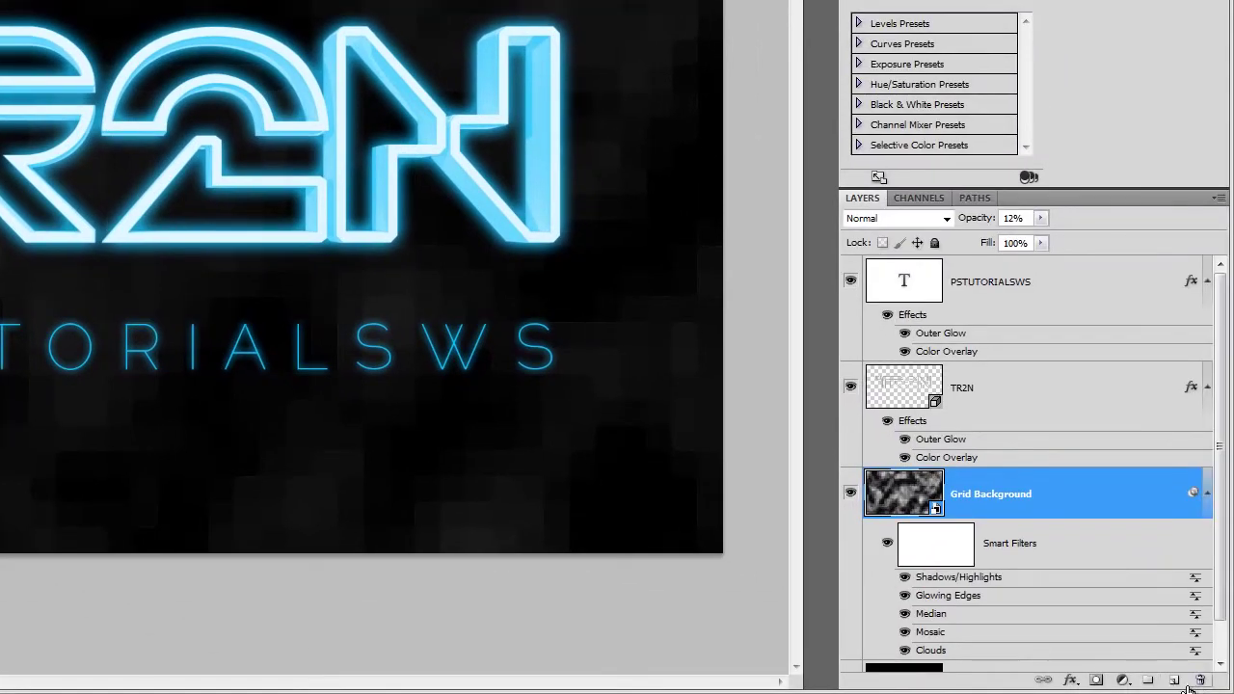
Add a new empty layer above the grid and name it 'Bokeh'
{"action": "left_click", "coordinate": [1175, 679]}
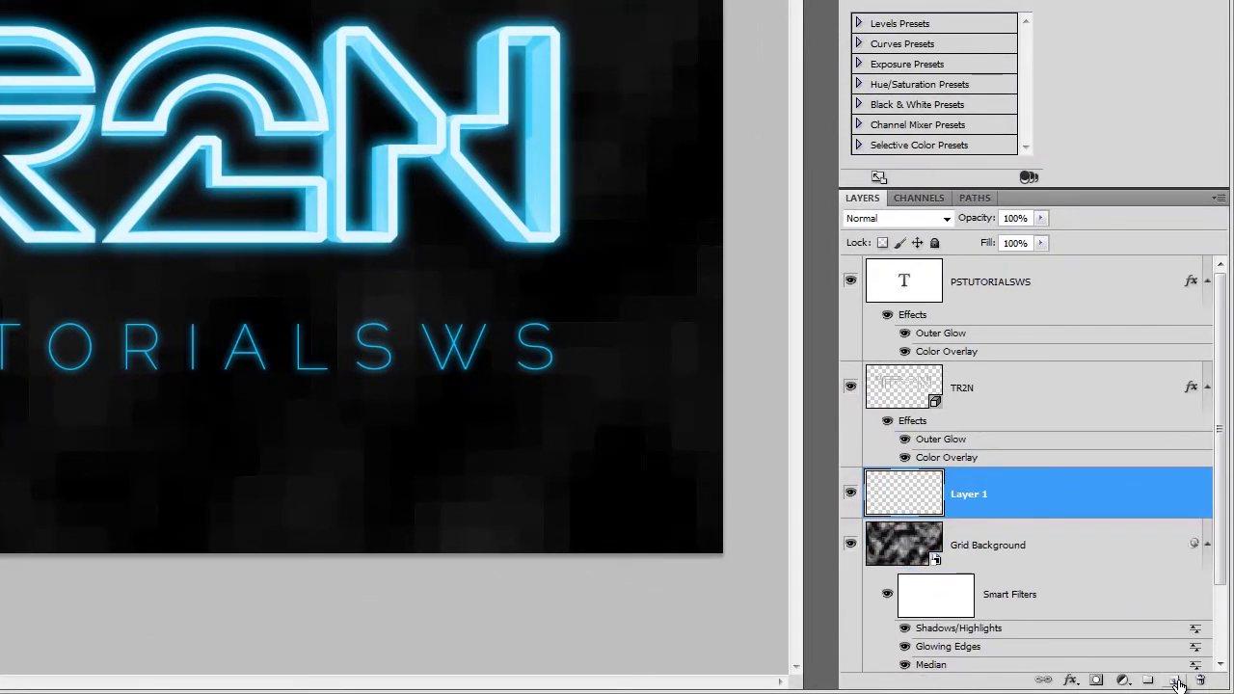
{"action": "double_click", "coordinate": [964, 495]}
{"action": "type", "text": "Bokeh"}
{"action": "key", "text": "Return"}
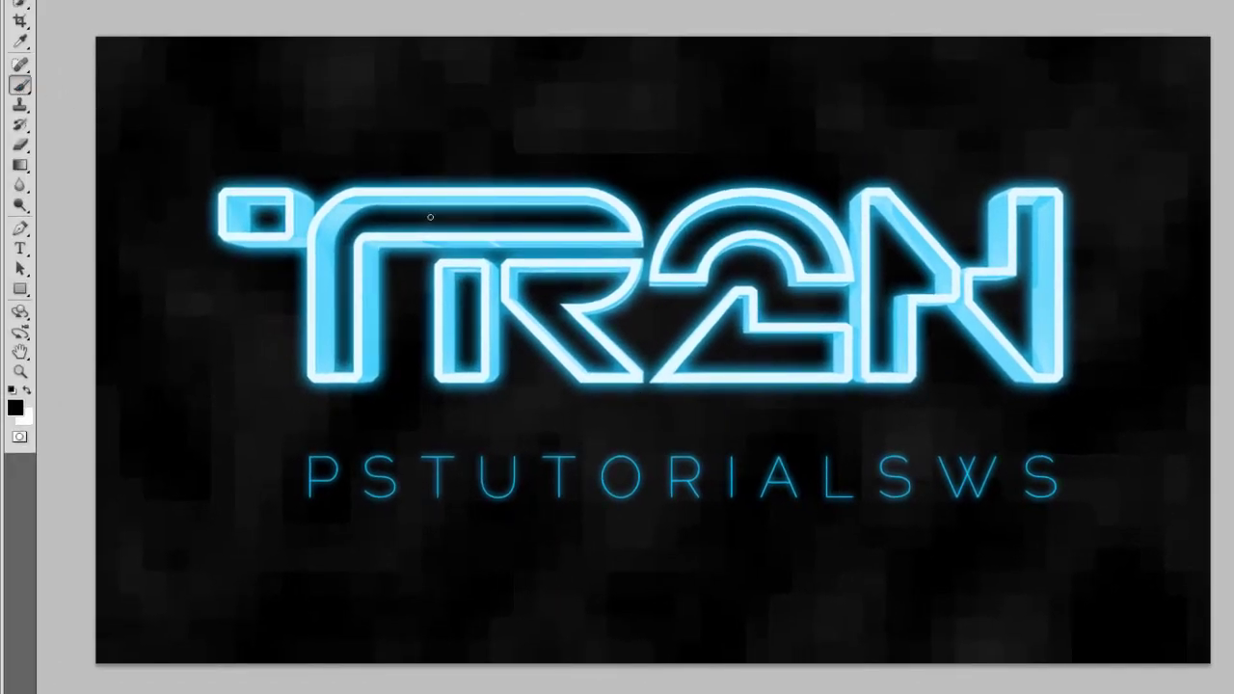
Choose the Hard Round brush preset at 200 px size
{"action": "right_click", "coordinate": [444, 229]}
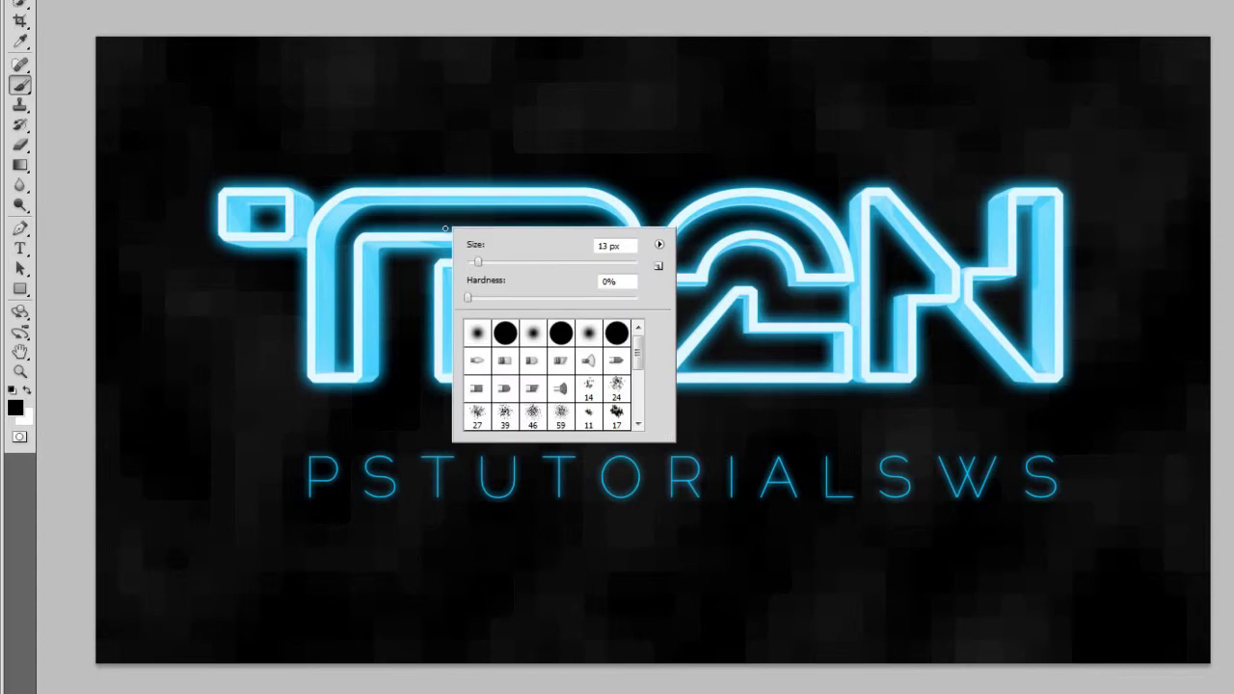
{"action": "left_click", "coordinate": [617, 336]}
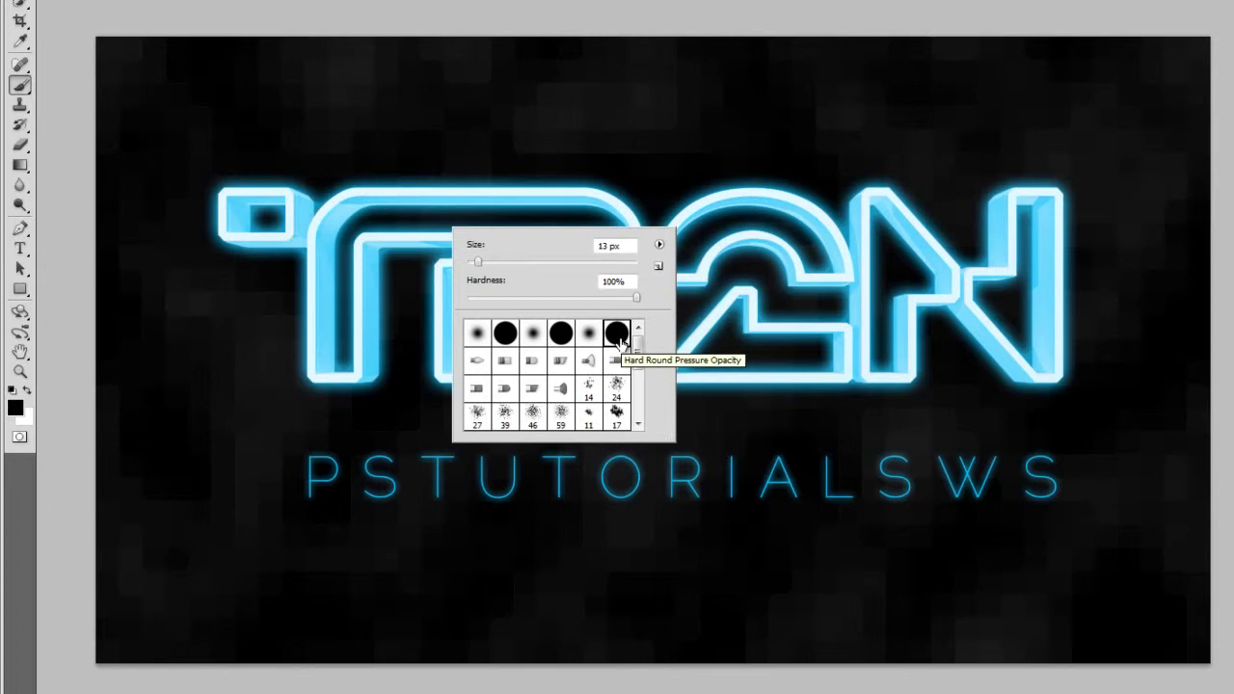
{"action": "left_click", "coordinate": [614, 250]}
{"action": "type", "text": "200"}
{"action": "key", "text": "Tab"}
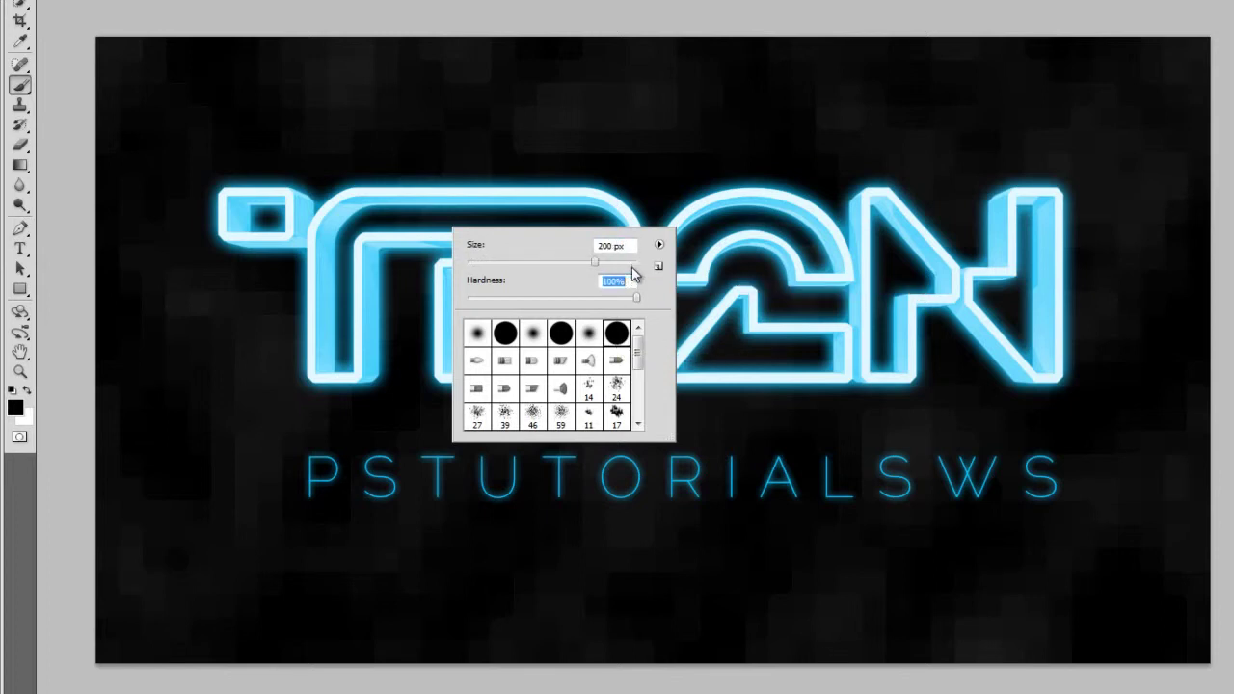
{"action": "left_click", "coordinate": [660, 245]}
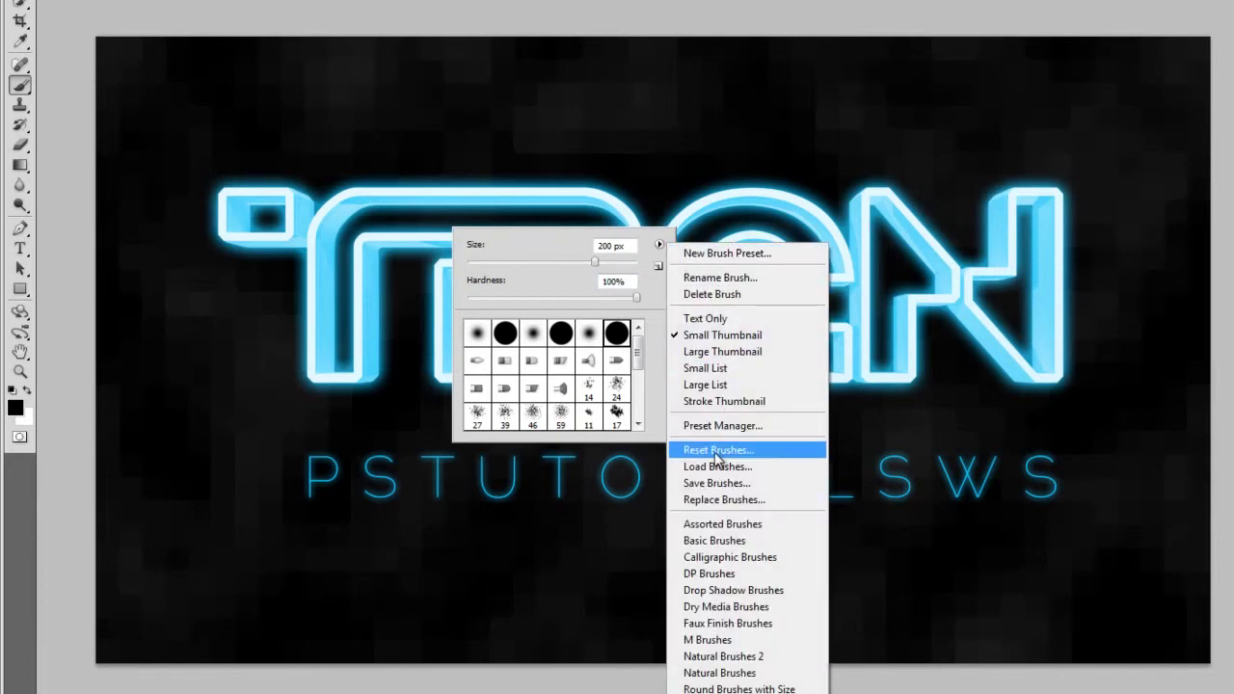
{"action": "key", "text": "Escape"}
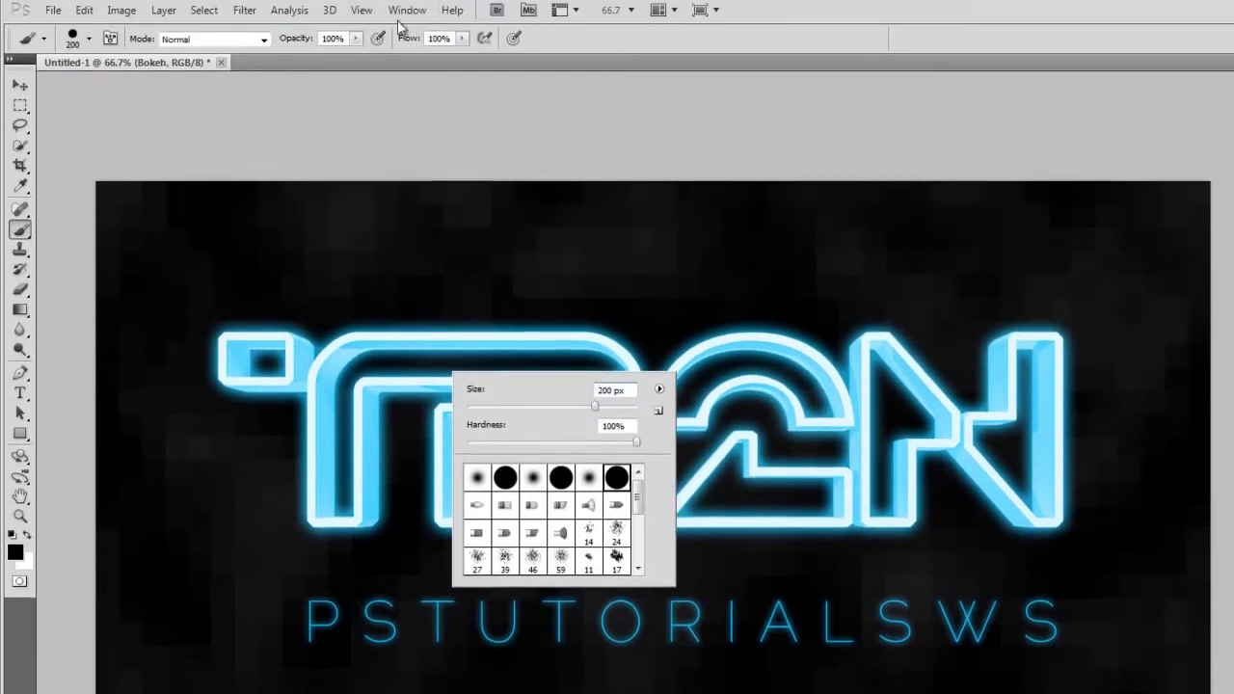
In the Brush panel, enable random Size Jitter and Scattering on Both Axes at 1000%
{"action": "left_click", "coordinate": [407, 16]}
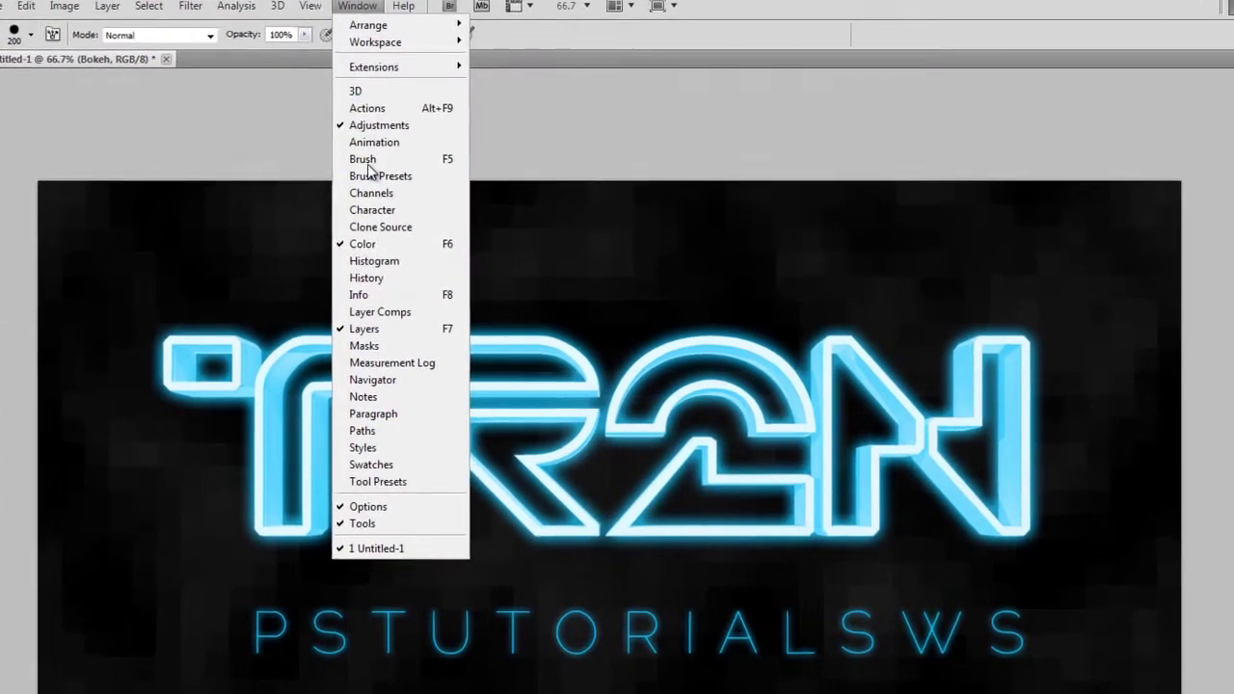
{"action": "left_click", "coordinate": [413, 164]}
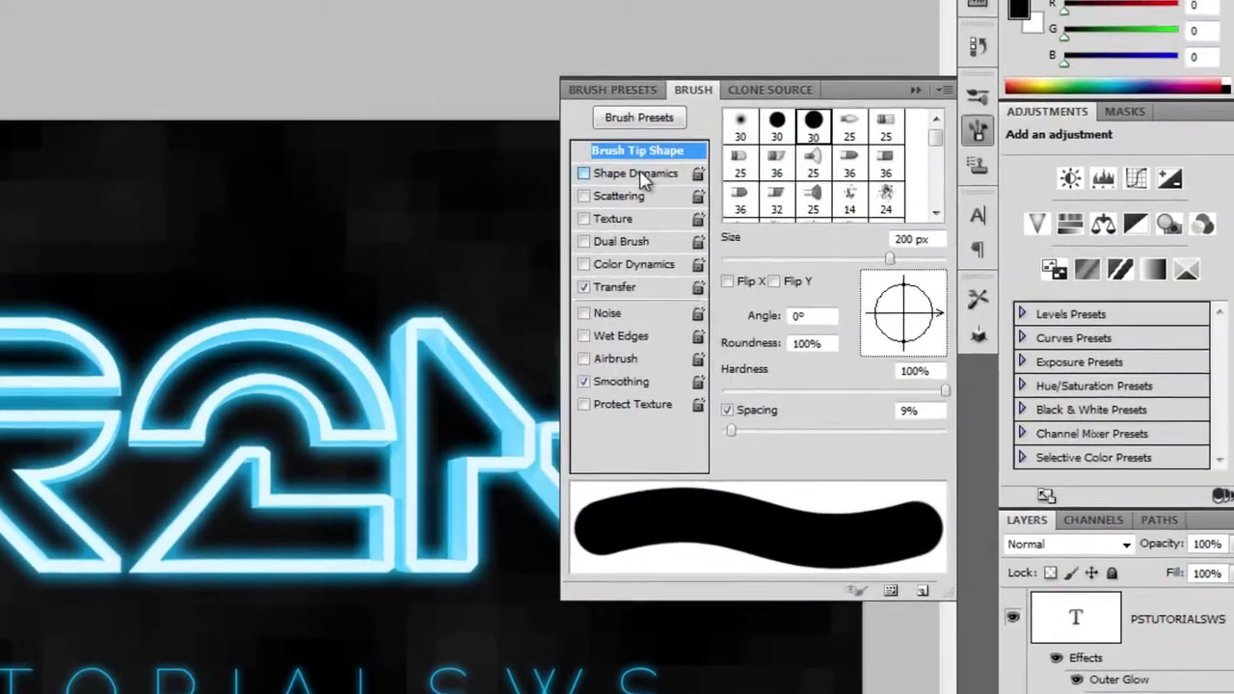
{"action": "left_click", "coordinate": [638, 176]}
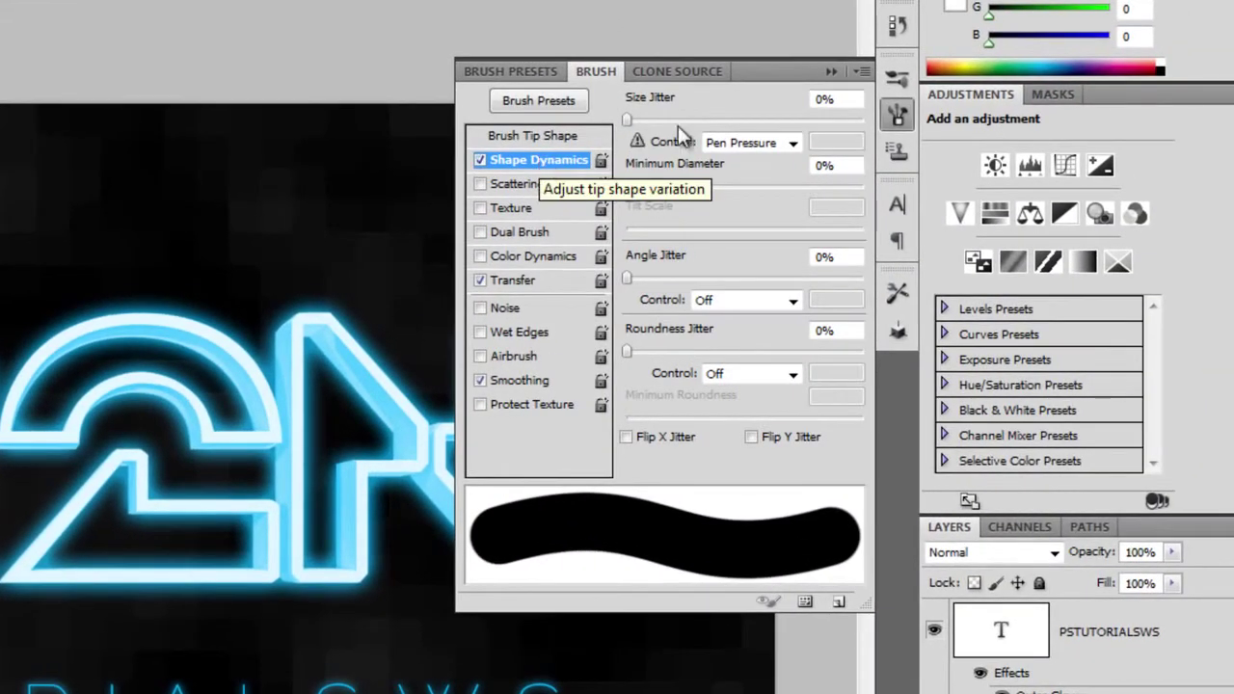
{"action": "left_click", "coordinate": [781, 143]}
{"action": "left_click", "coordinate": [769, 164]}
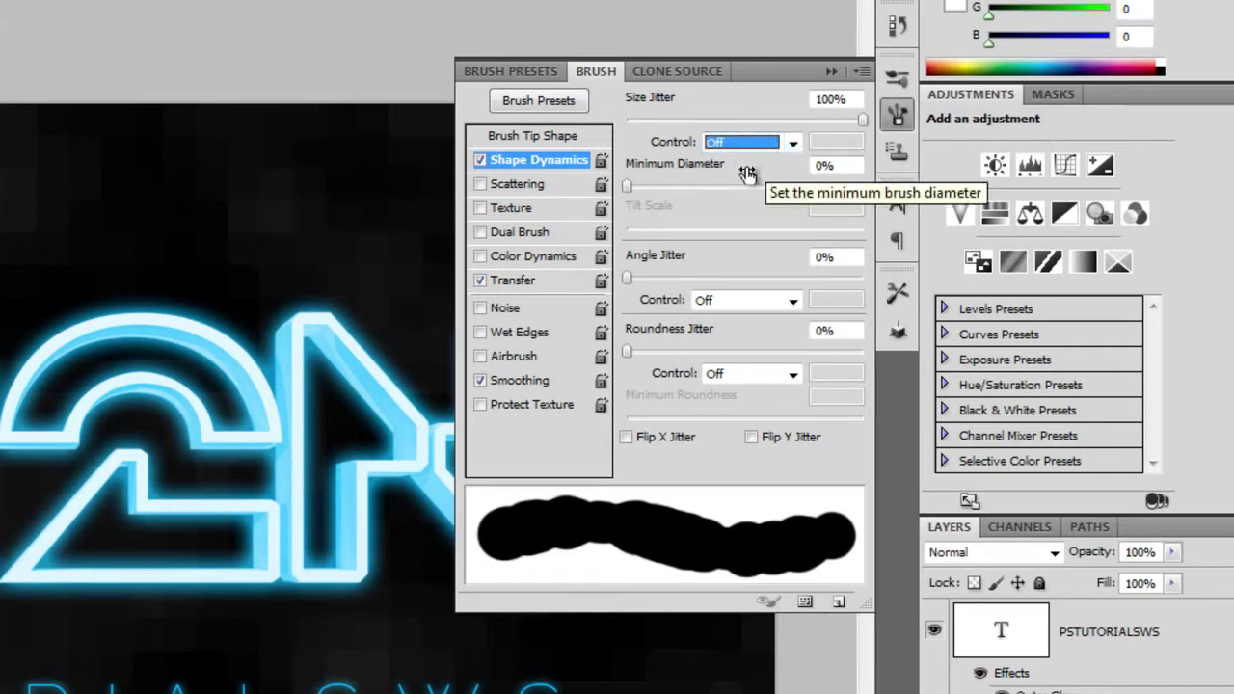
{"action": "left_click", "coordinate": [517, 185]}
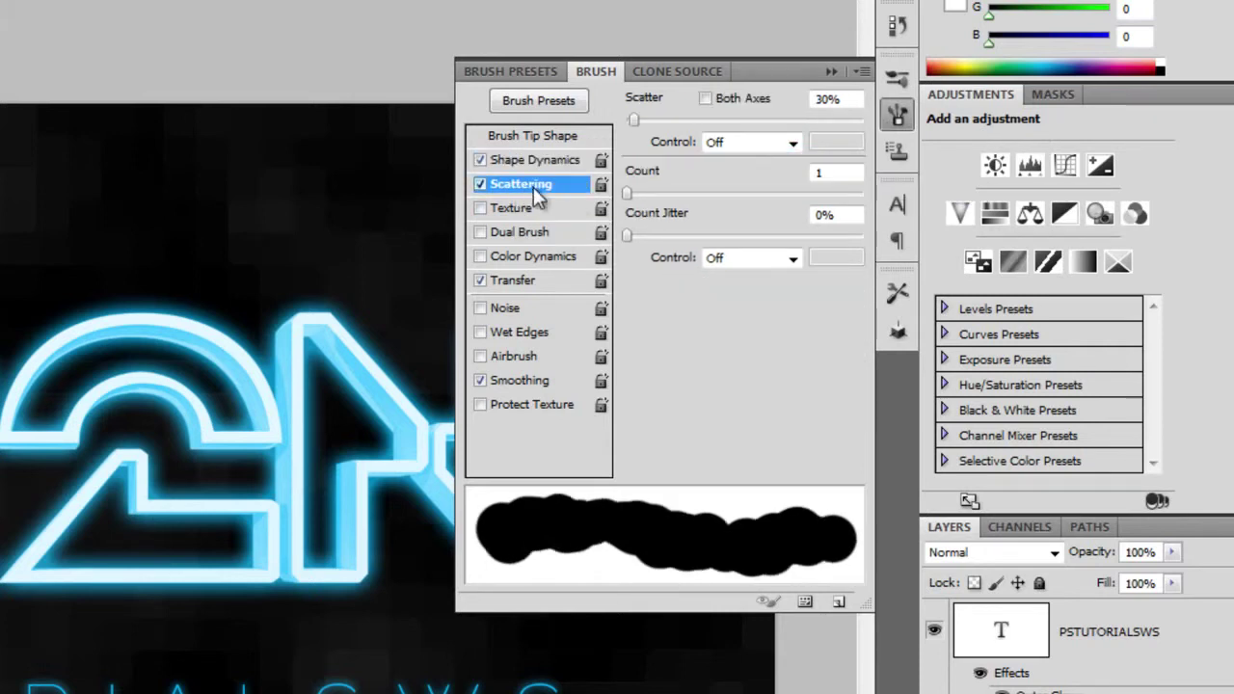
{"action": "left_click", "coordinate": [707, 99]}
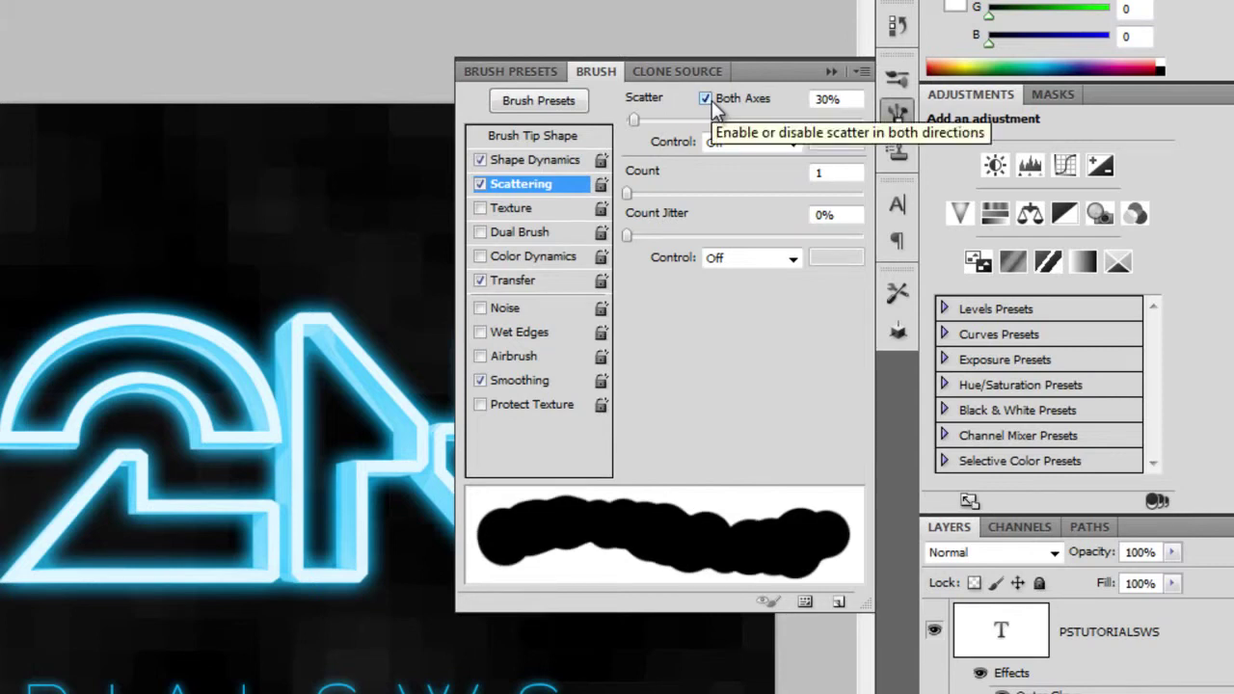
{"action": "mouse_move", "coordinate": [702, 119]}
{"action": "left_mouse_down"}
{"action": "mouse_move", "coordinate": [890, 118]}
{"action": "mouse_move", "coordinate": [872, 116]}
{"action": "left_mouse_up"}
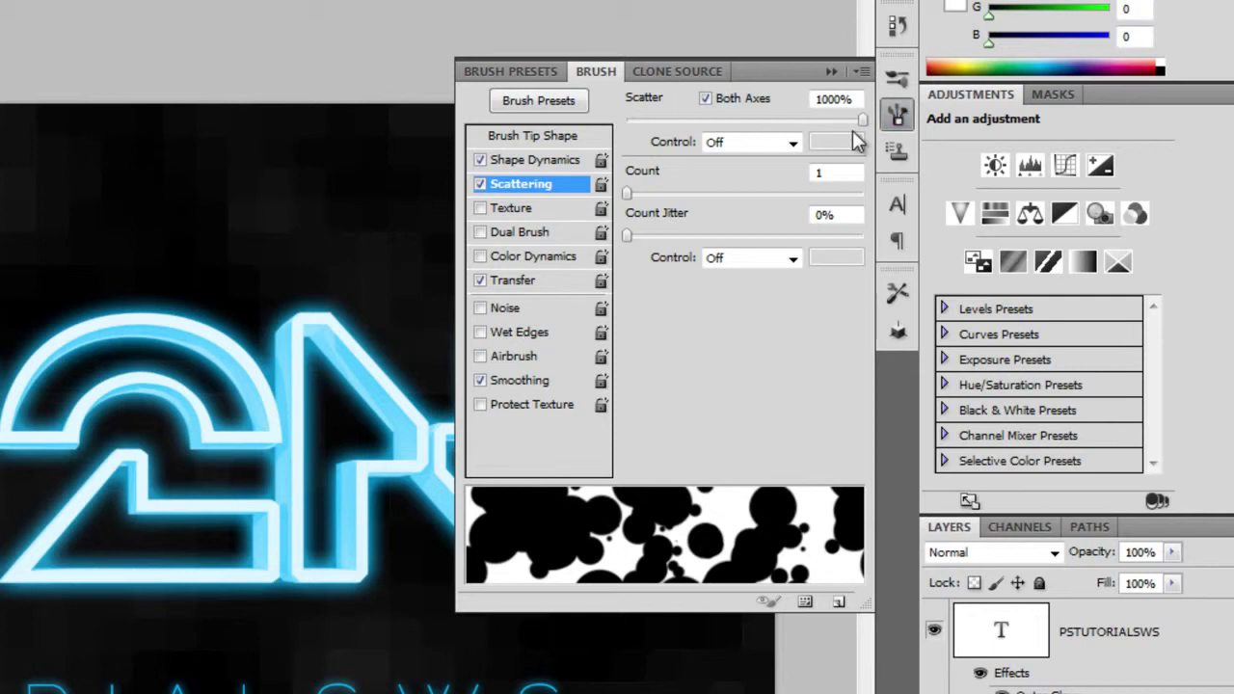
Enable Color Dynamics with hue jitter 3, Transfer opacity jitter 100%, and 100% spacing
{"action": "left_click", "coordinate": [539, 255]}
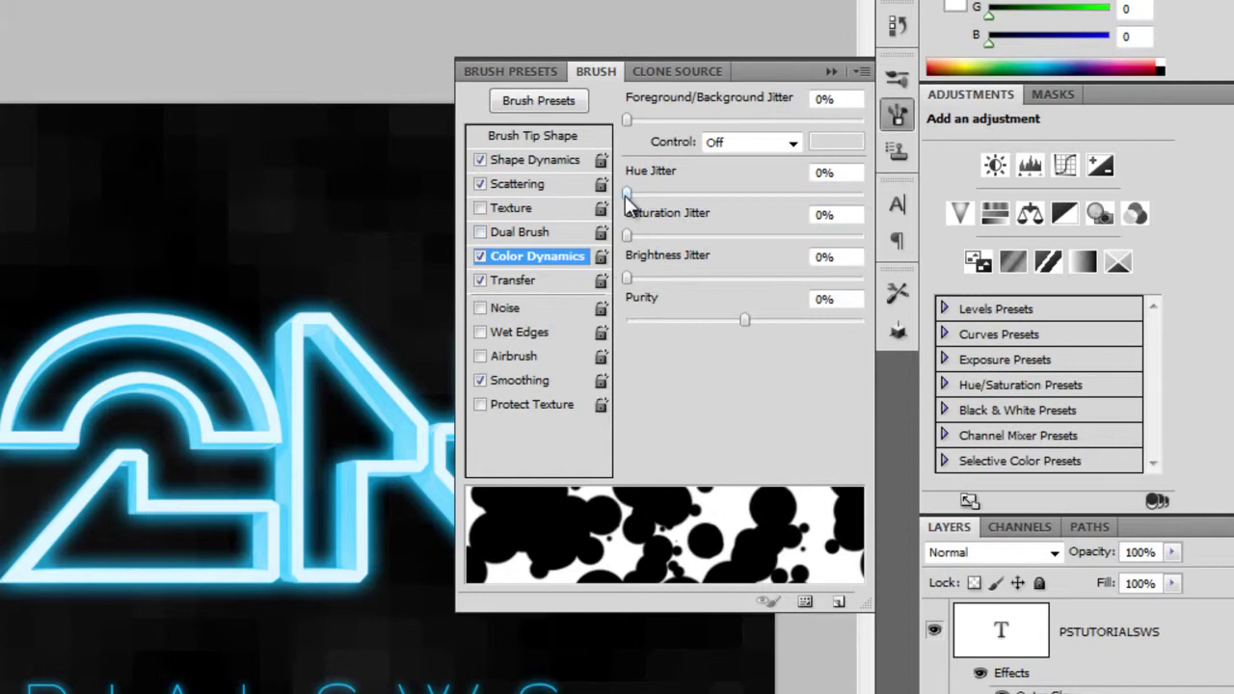
{"action": "left_click", "coordinate": [824, 173]}
{"action": "type", "text": "3"}
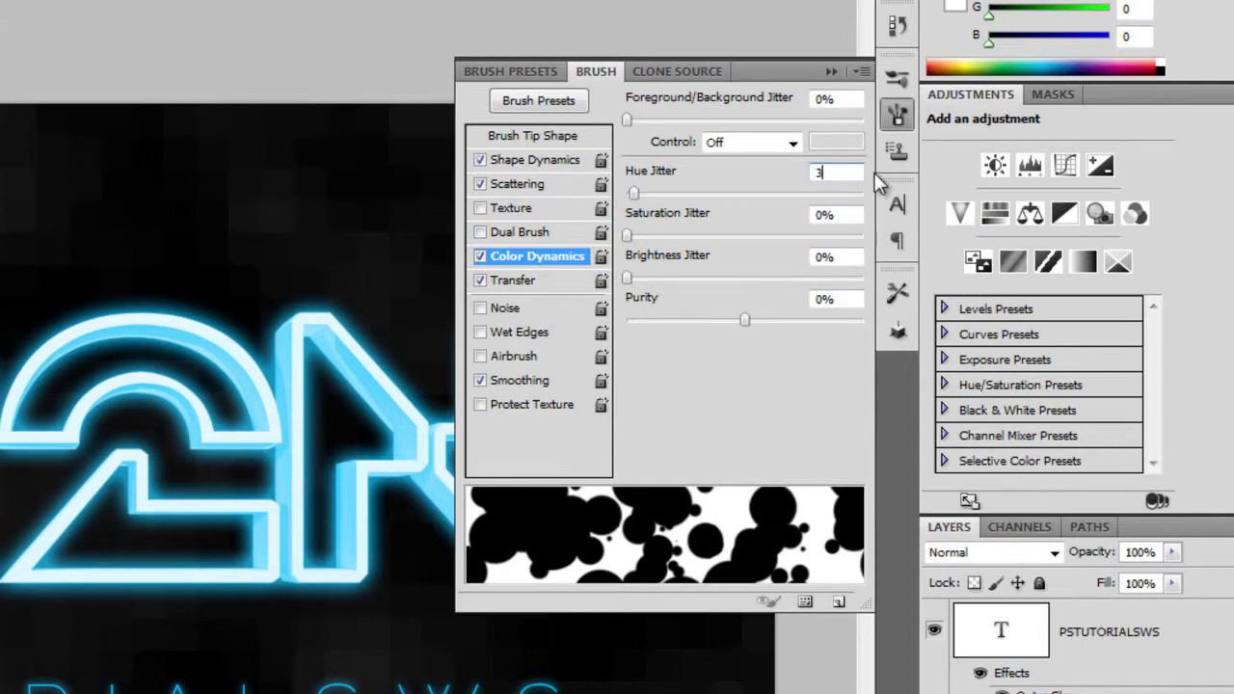
{"action": "left_click", "coordinate": [516, 280]}
{"action": "left_click", "coordinate": [839, 100]}
{"action": "type", "text": "100"}
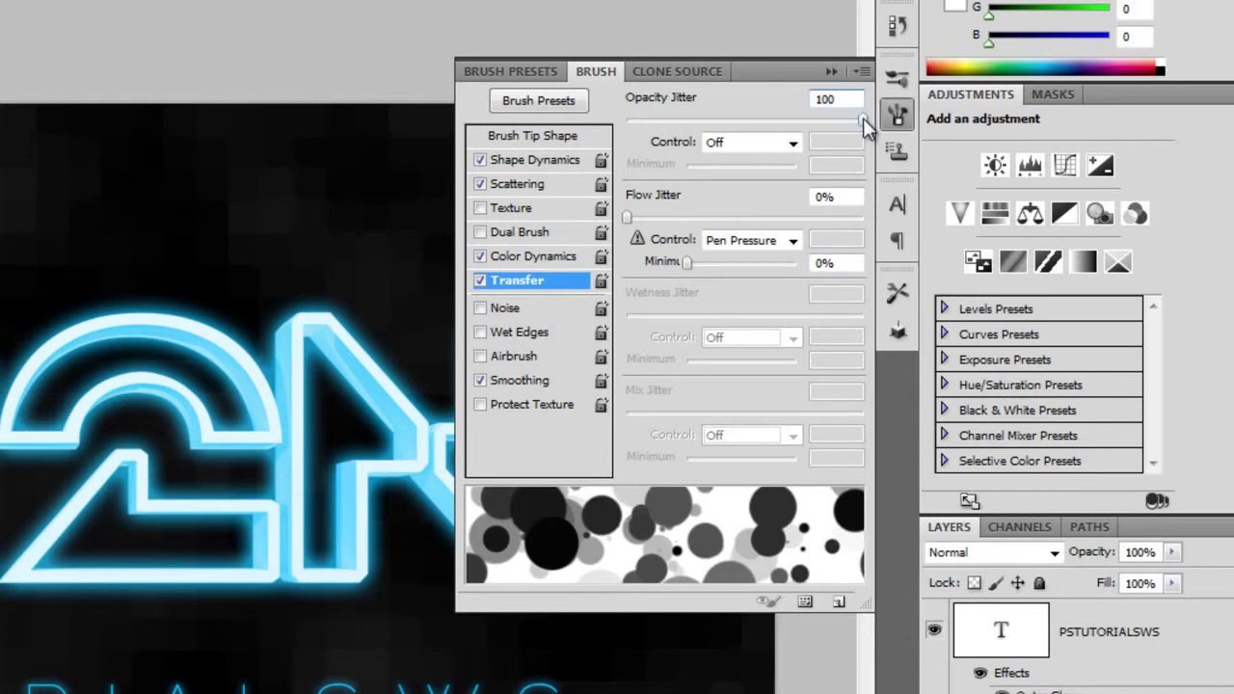
{"action": "left_click", "coordinate": [573, 135]}
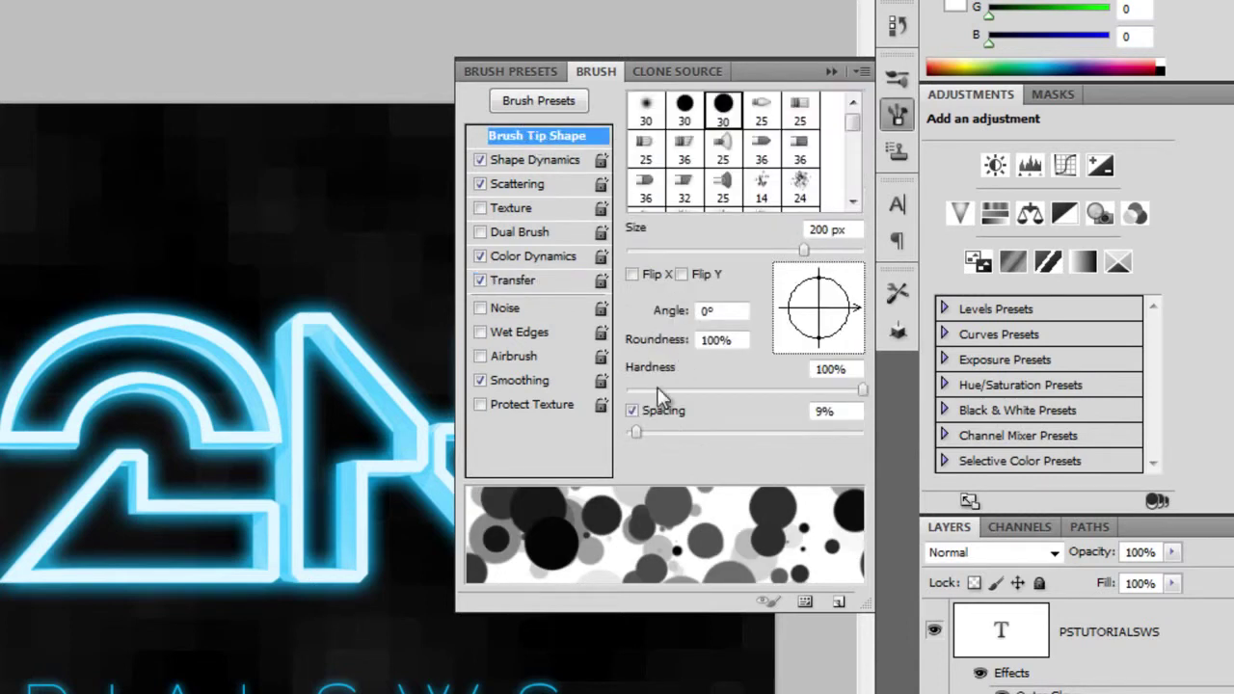
{"action": "left_click", "coordinate": [835, 412]}
{"action": "type", "text": "100"}
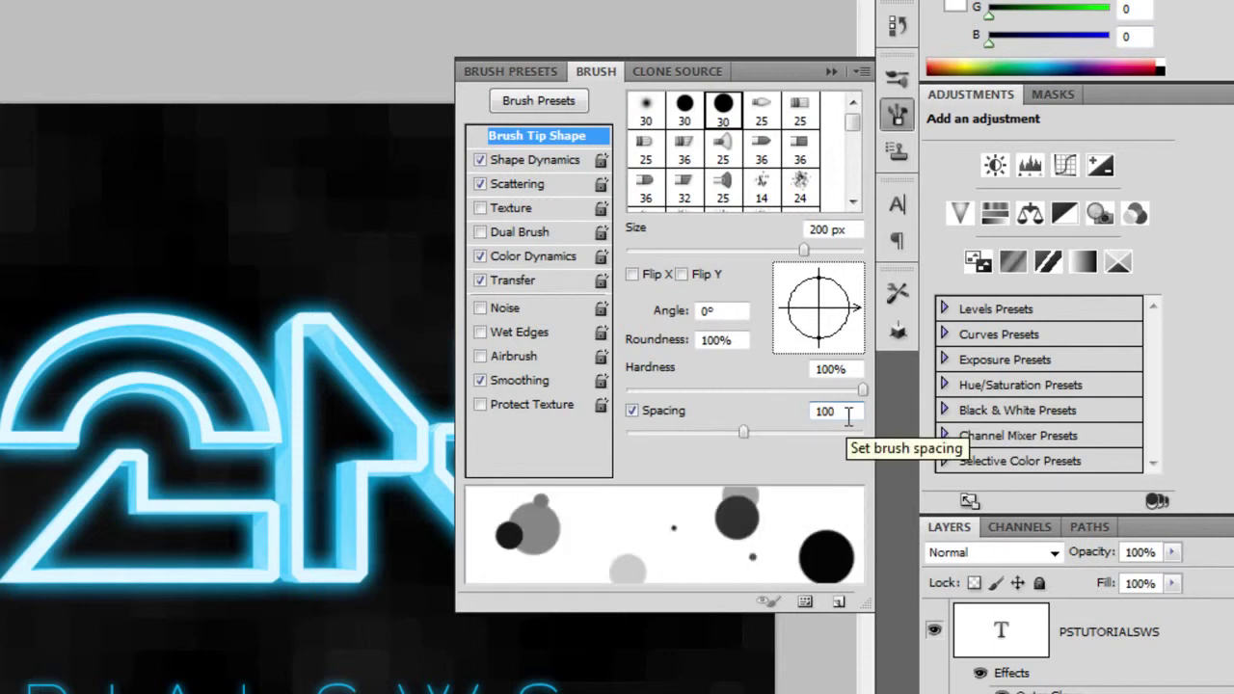
{"action": "left_click", "coordinate": [896, 114]}
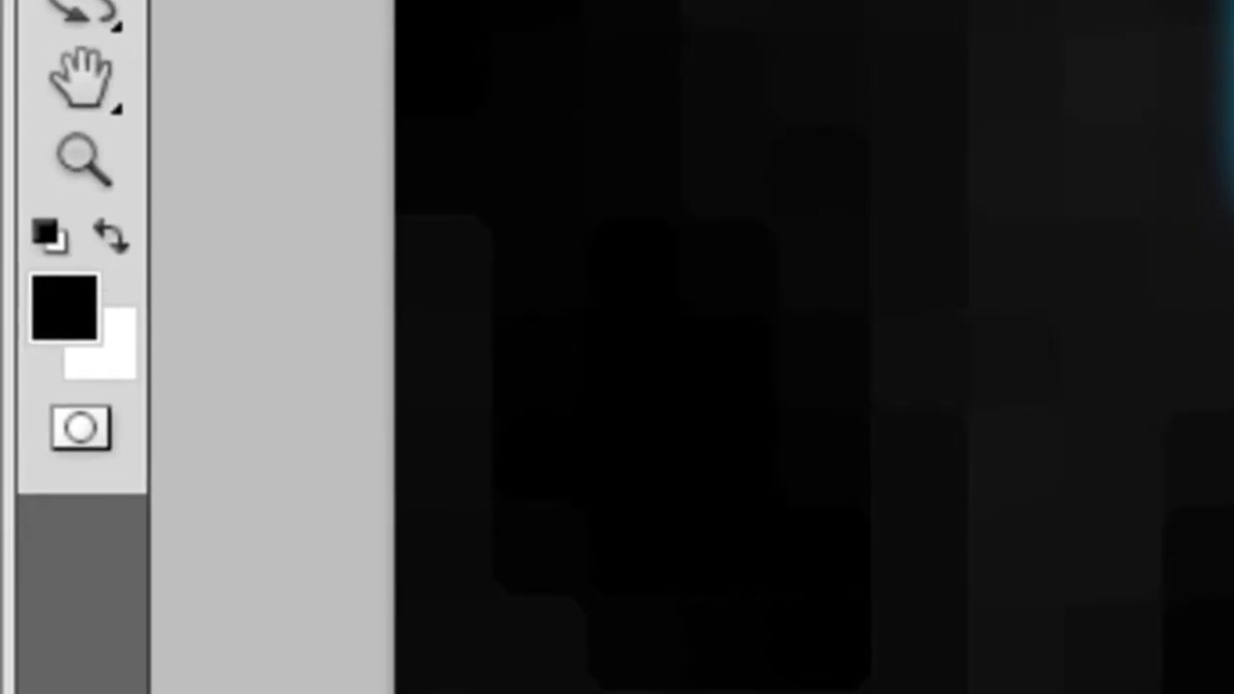
Switch to white and paint scattered bokeh dabs across the canvas, retrying strokes with undo
{"action": "key", "text": "x"}
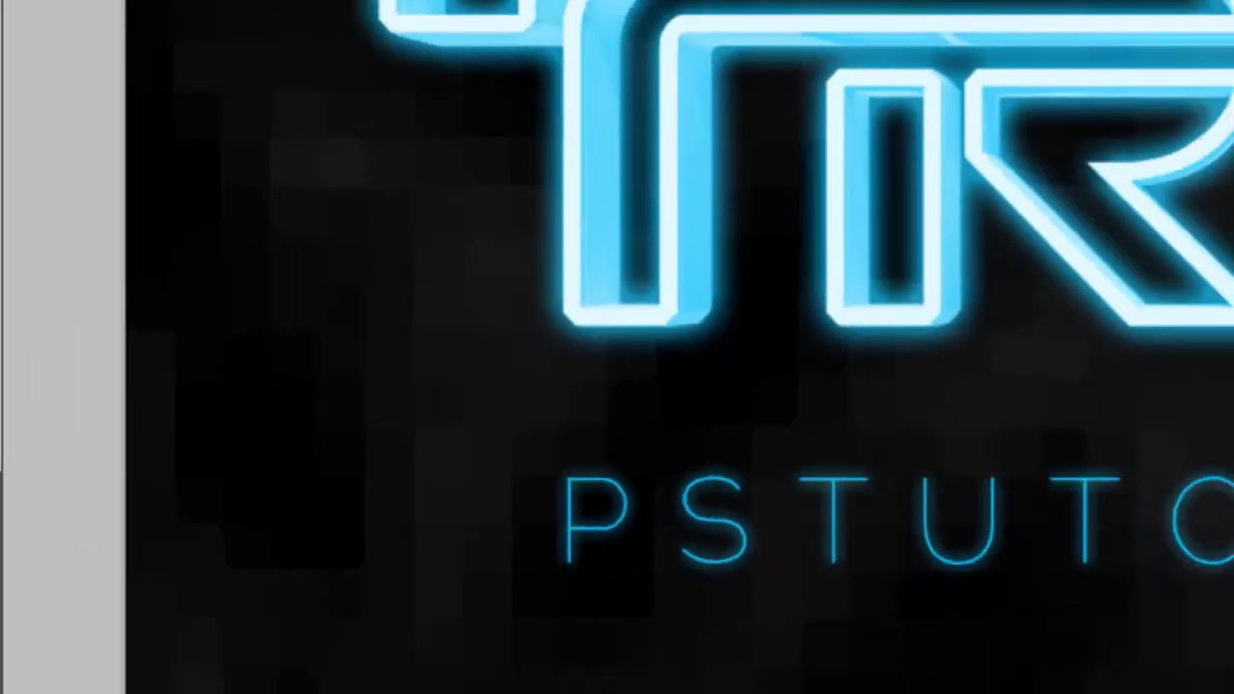
{"action": "mouse_move", "coordinate": [1105, 55]}
{"action": "left_mouse_down"}
{"action": "mouse_move", "coordinate": [282, 62]}
{"action": "mouse_move", "coordinate": [66, 454]}
{"action": "mouse_move", "coordinate": [893, 607]}
{"action": "mouse_move", "coordinate": [1205, 220]}
{"action": "left_mouse_up"}
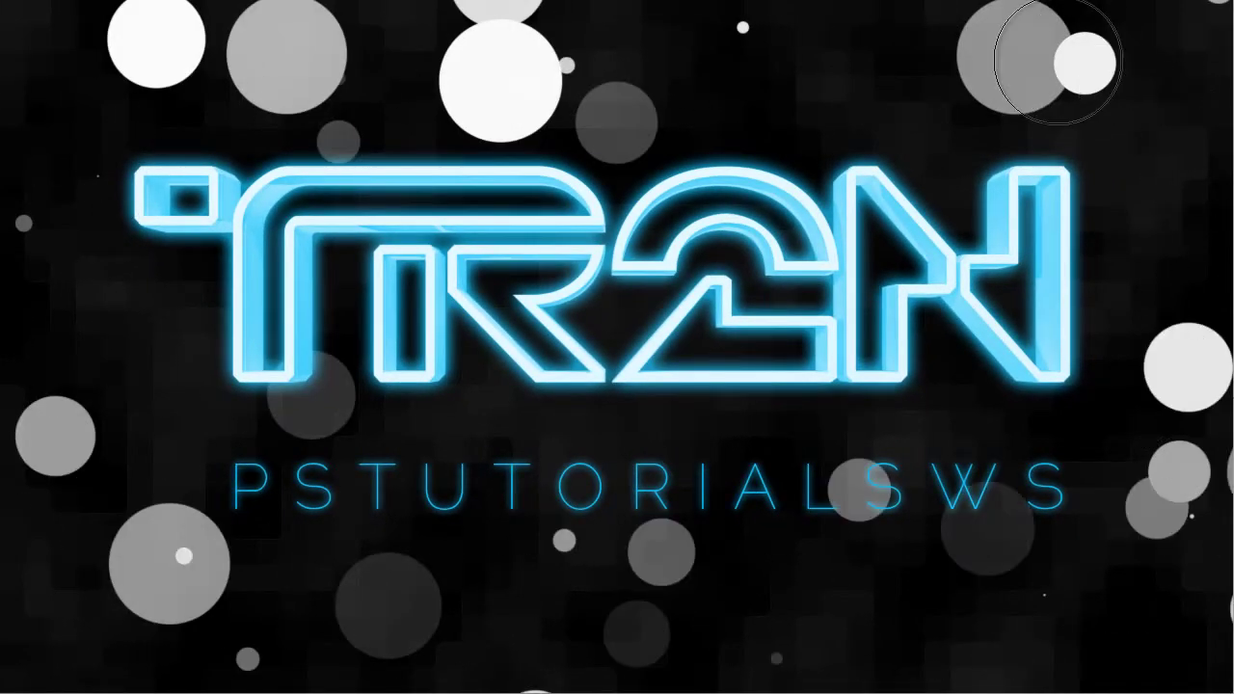
{"action": "key", "text": "ctrl+z"}
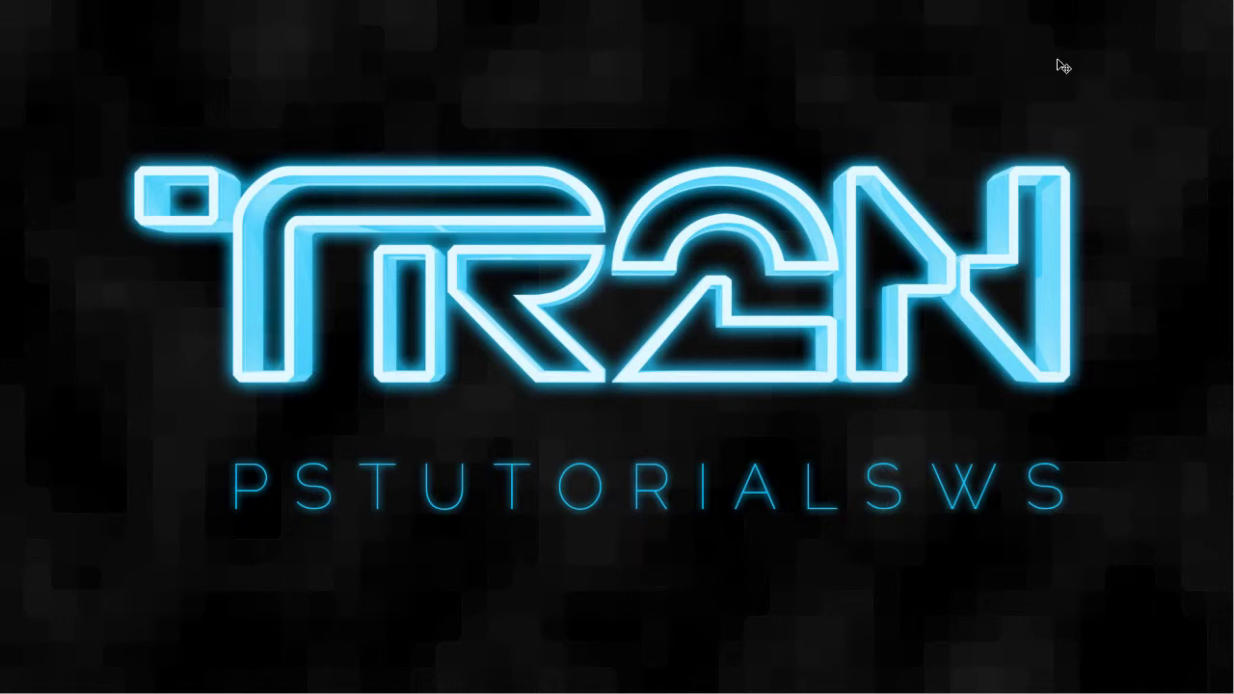
{"action": "mouse_move", "coordinate": [1058, 61]}
{"action": "left_mouse_down"}
{"action": "mouse_move", "coordinate": [617, 60]}
{"action": "mouse_move", "coordinate": [28, 364]}
{"action": "mouse_move", "coordinate": [867, 598]}
{"action": "mouse_move", "coordinate": [1186, 429]}
{"action": "mouse_move", "coordinate": [55, 639]}
{"action": "left_mouse_up"}
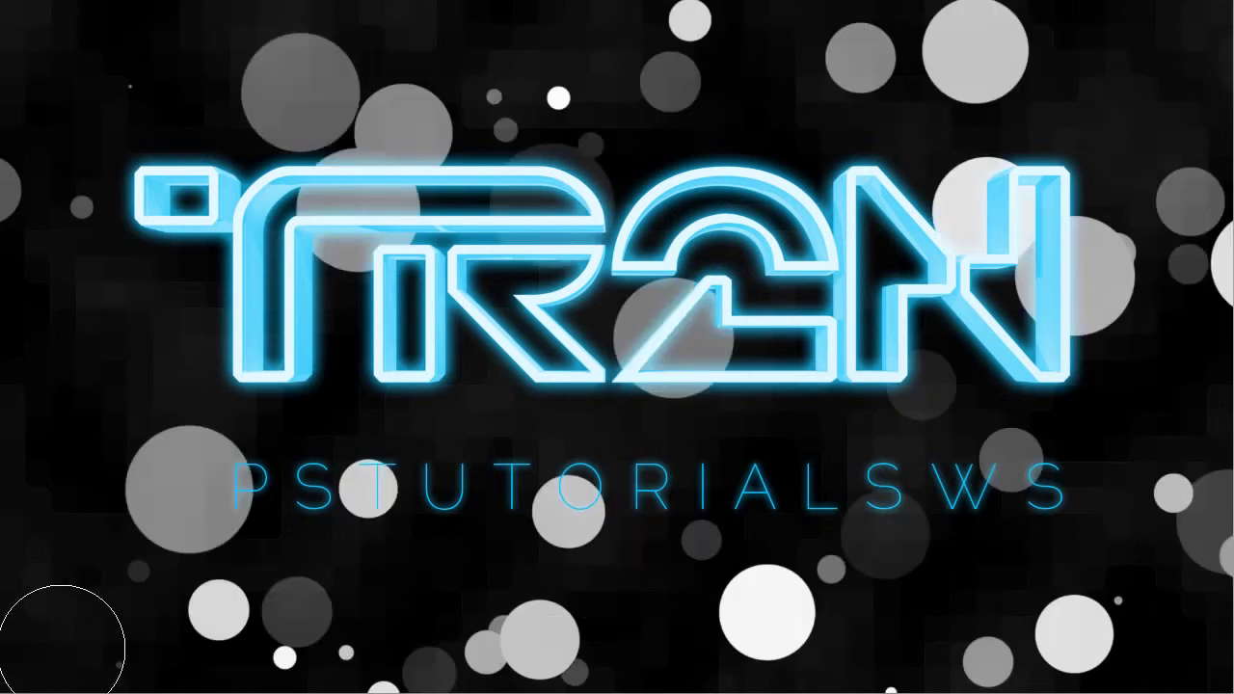
{"action": "key", "text": "ctrl+z"}
{"action": "mouse_move", "coordinate": [61, 164]}
{"action": "left_mouse_down"}
{"action": "mouse_move", "coordinate": [1074, 96]}
{"action": "mouse_move", "coordinate": [235, 650]}
{"action": "mouse_move", "coordinate": [71, 221]}
{"action": "mouse_move", "coordinate": [105, 474]}
{"action": "mouse_move", "coordinate": [1046, 606]}
{"action": "mouse_move", "coordinate": [884, 72]}
{"action": "mouse_move", "coordinate": [138, 74]}
{"action": "mouse_move", "coordinate": [330, 665]}
{"action": "mouse_move", "coordinate": [87, 19]}
{"action": "mouse_move", "coordinate": [91, 89]}
{"action": "mouse_move", "coordinate": [90, 24]}
{"action": "left_mouse_up"}
{"action": "key", "text": "ctrl+z"}
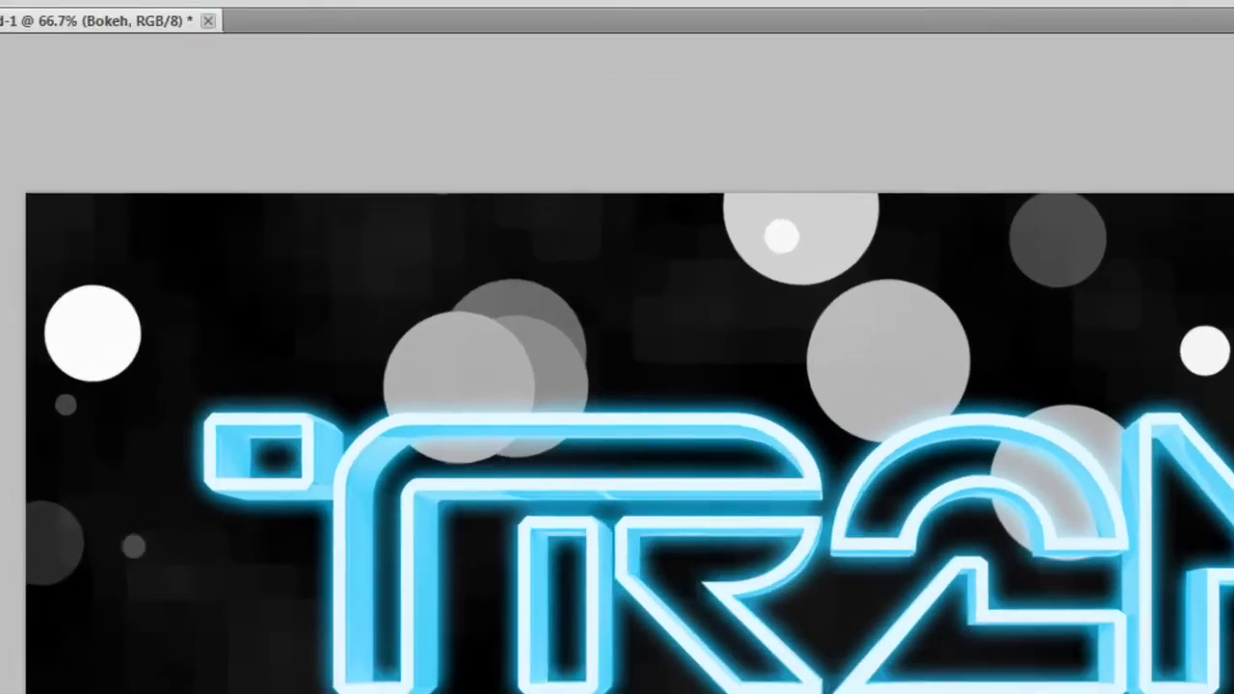
Colorize the Bokeh layer via Hue/Saturation with Hue 180, Saturation 100, Lightness -30
{"action": "left_click", "coordinate": [85, 25]}
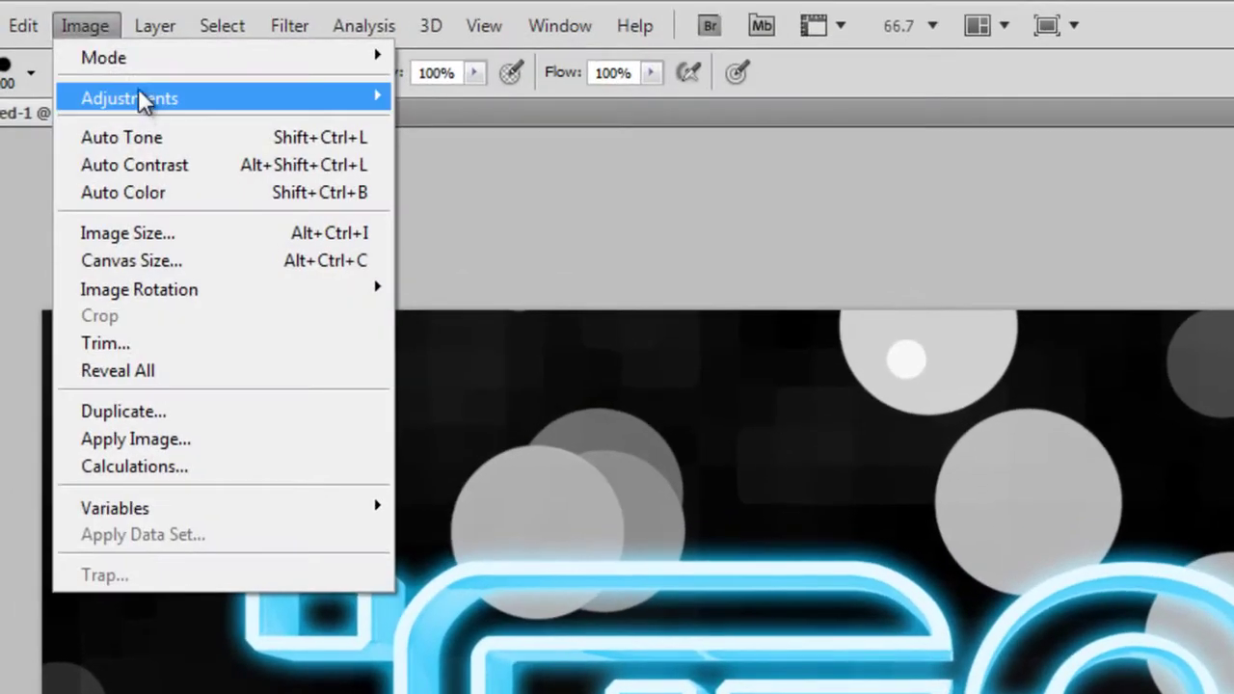
{"action": "mouse_move", "coordinate": [323, 106]}
{"action": "left_click", "coordinate": [541, 250]}
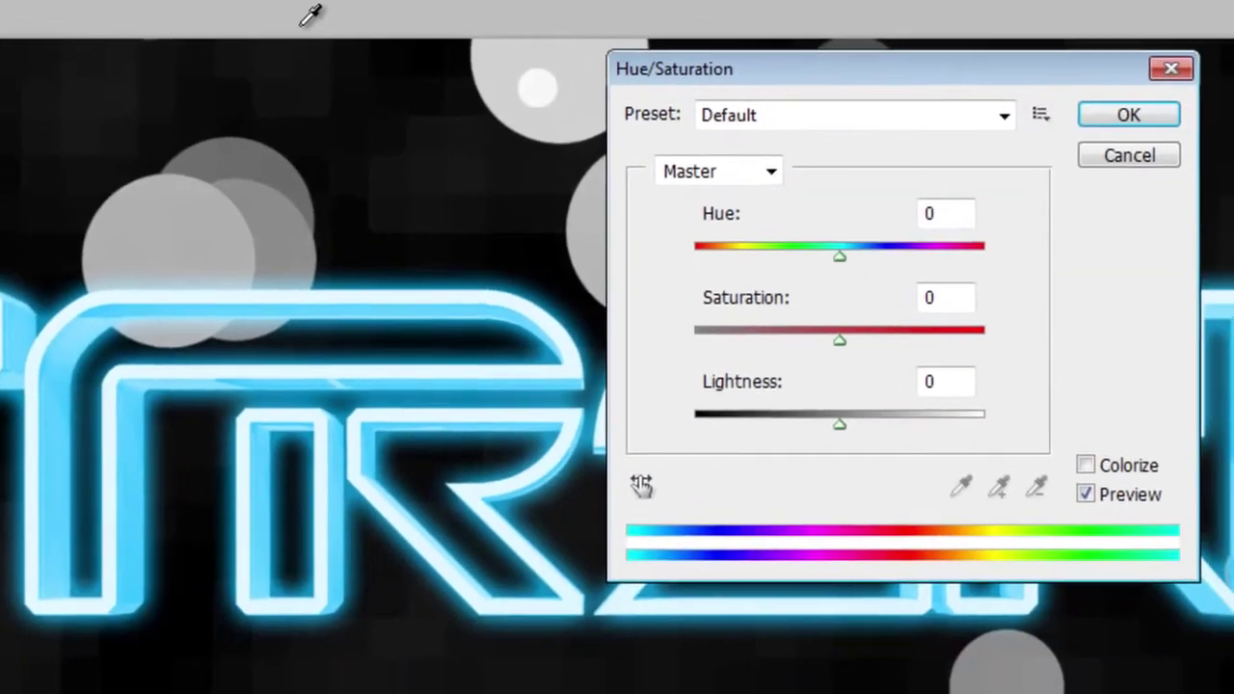
{"action": "left_click", "coordinate": [1114, 465]}
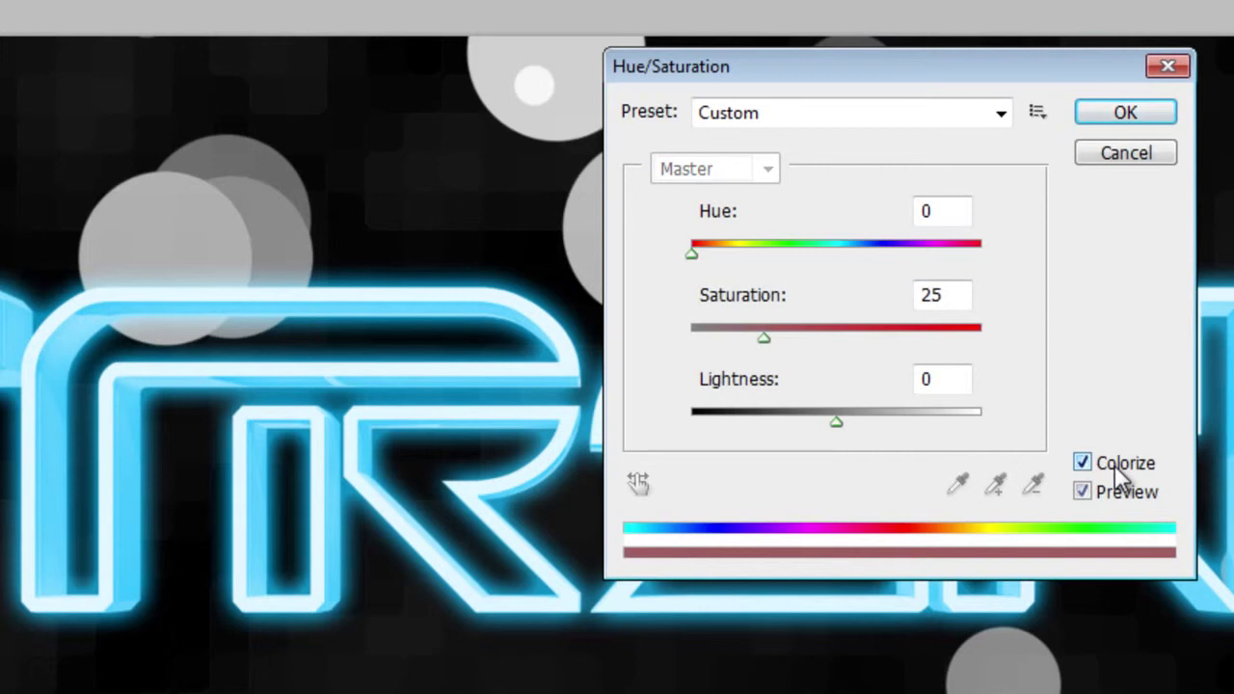
{"action": "left_click_drag", "start_coordinate": [937, 332], "coordinate": [981, 337]}
{"action": "double_click", "coordinate": [942, 211]}
{"action": "type", "text": "180"}
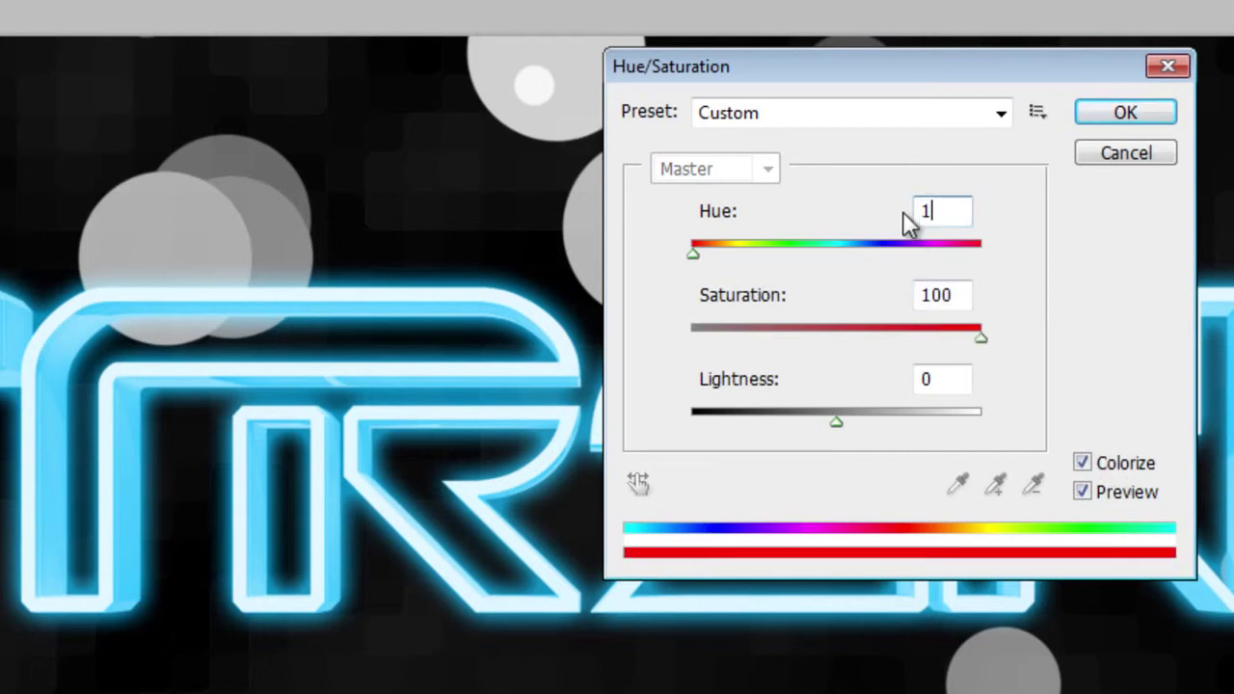
{"action": "left_click_drag", "start_coordinate": [836, 422], "coordinate": [792, 426]}
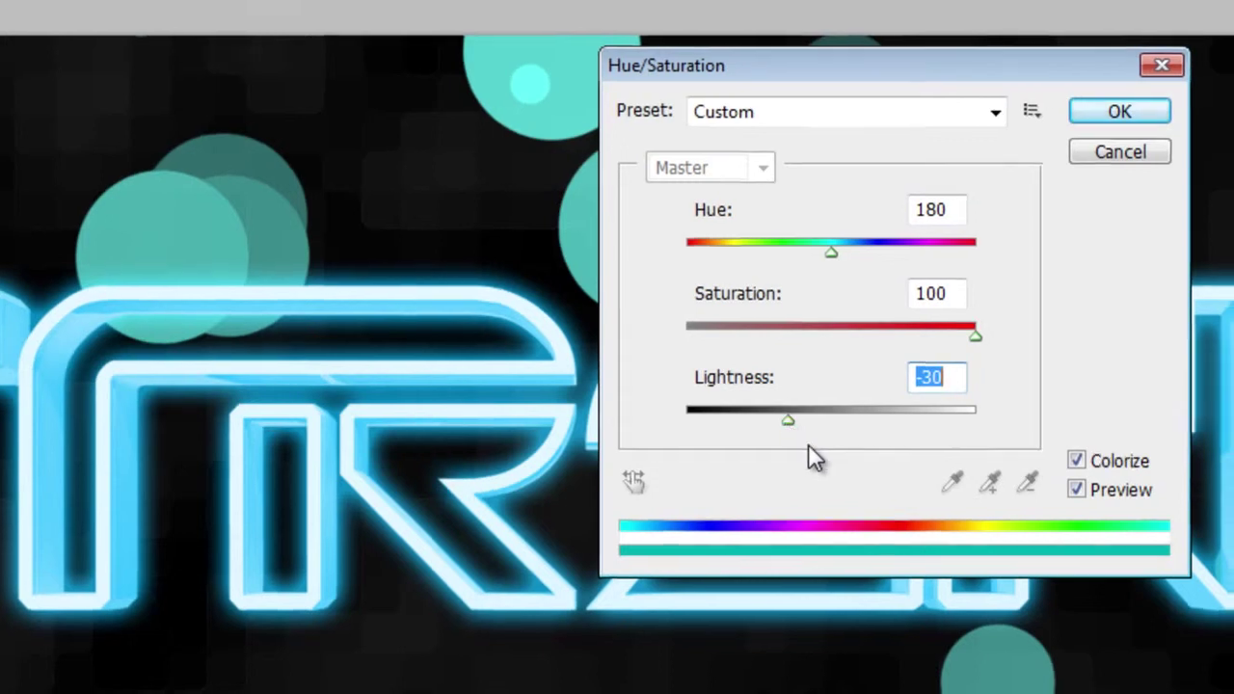
{"action": "left_click", "coordinate": [1125, 113]}
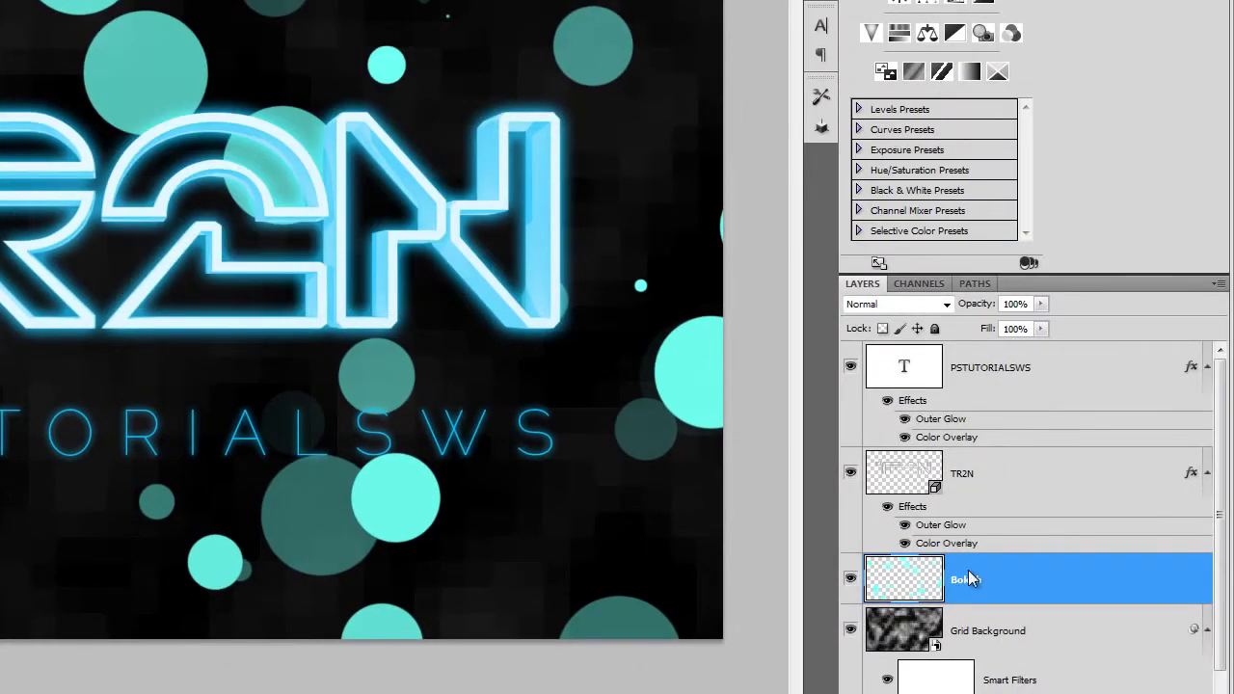
Make Bokeh a smart object, apply a 16 px Gaussian Blur, and open the filter's blending options
{"action": "right_click", "coordinate": [968, 575]}
{"action": "left_click", "coordinate": [1052, 238]}
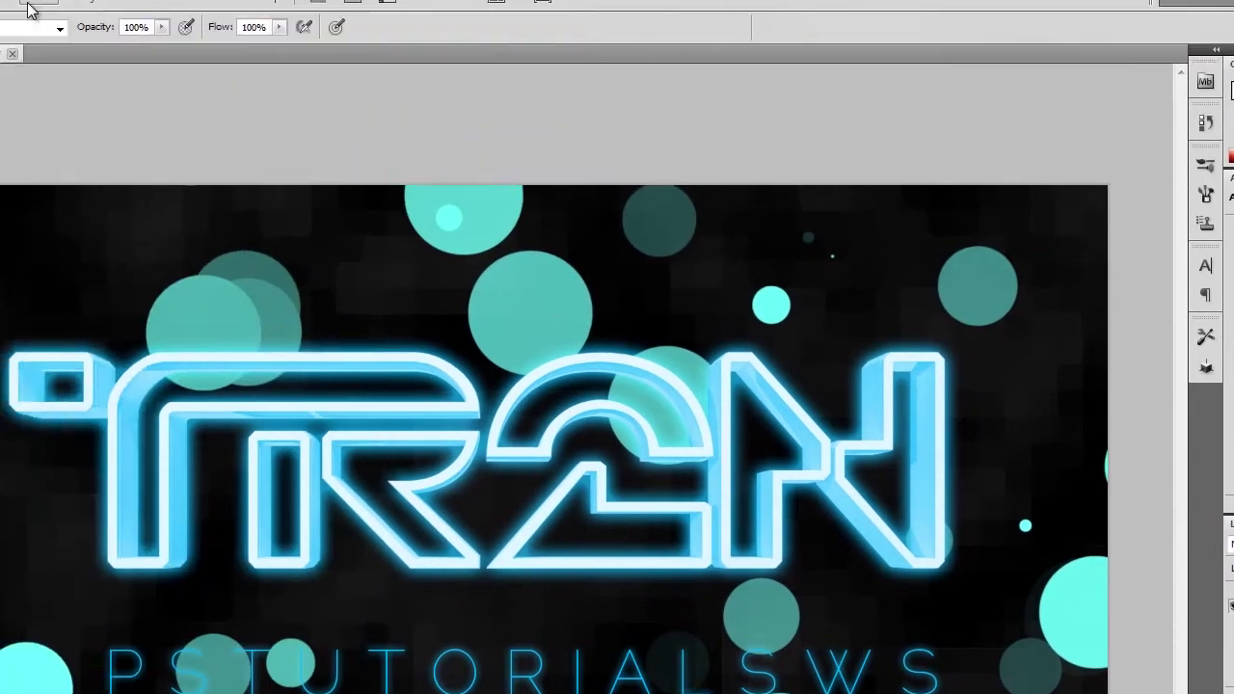
{"action": "left_click", "coordinate": [72, 16]}
{"action": "mouse_move", "coordinate": [131, 192]}
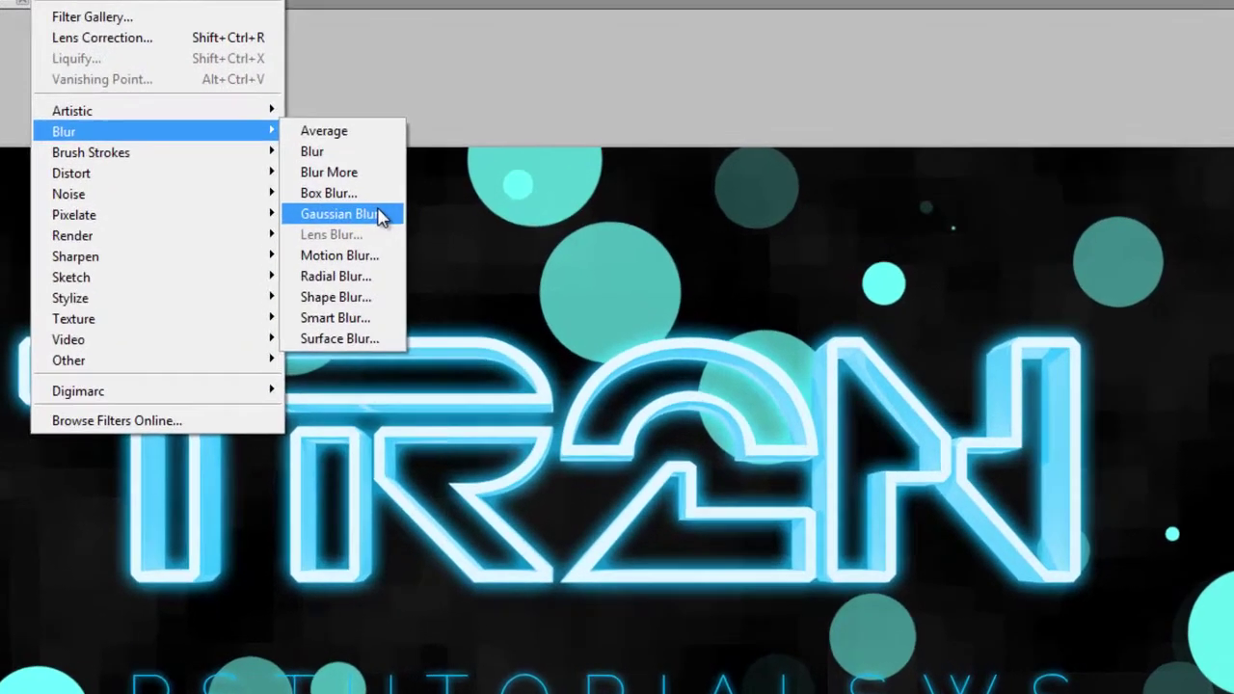
{"action": "left_click", "coordinate": [357, 268]}
{"action": "type", "text": "16"}
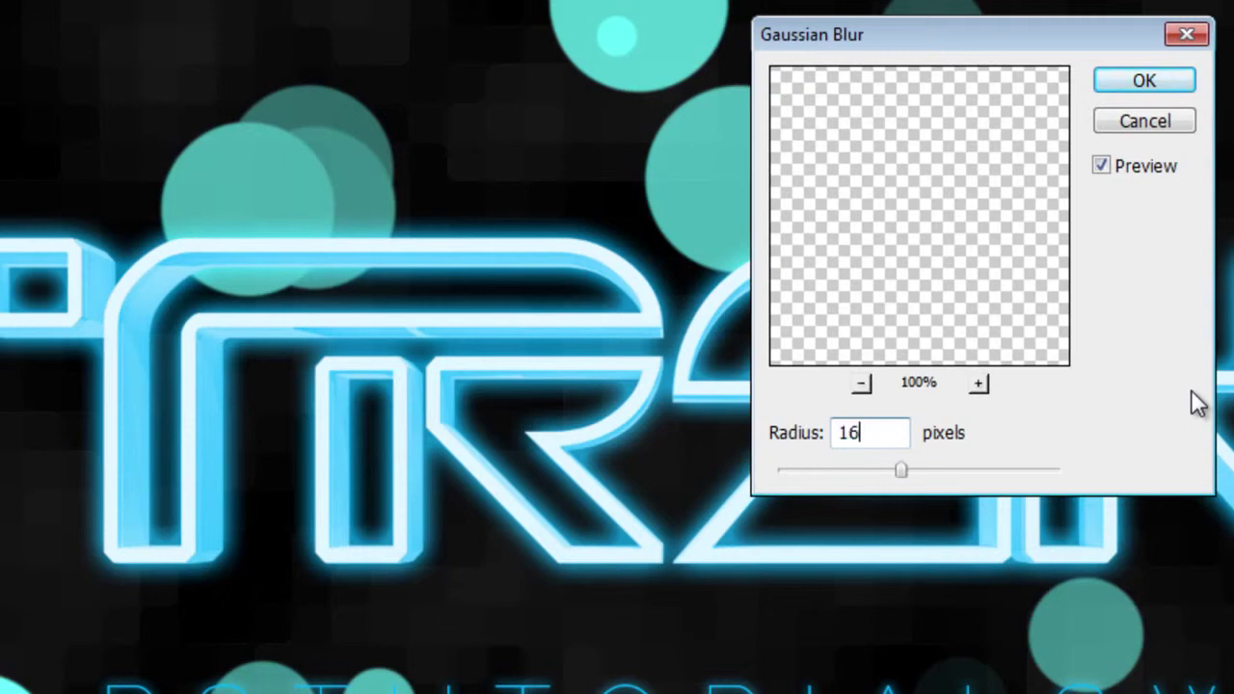
{"action": "left_click", "coordinate": [1121, 84]}
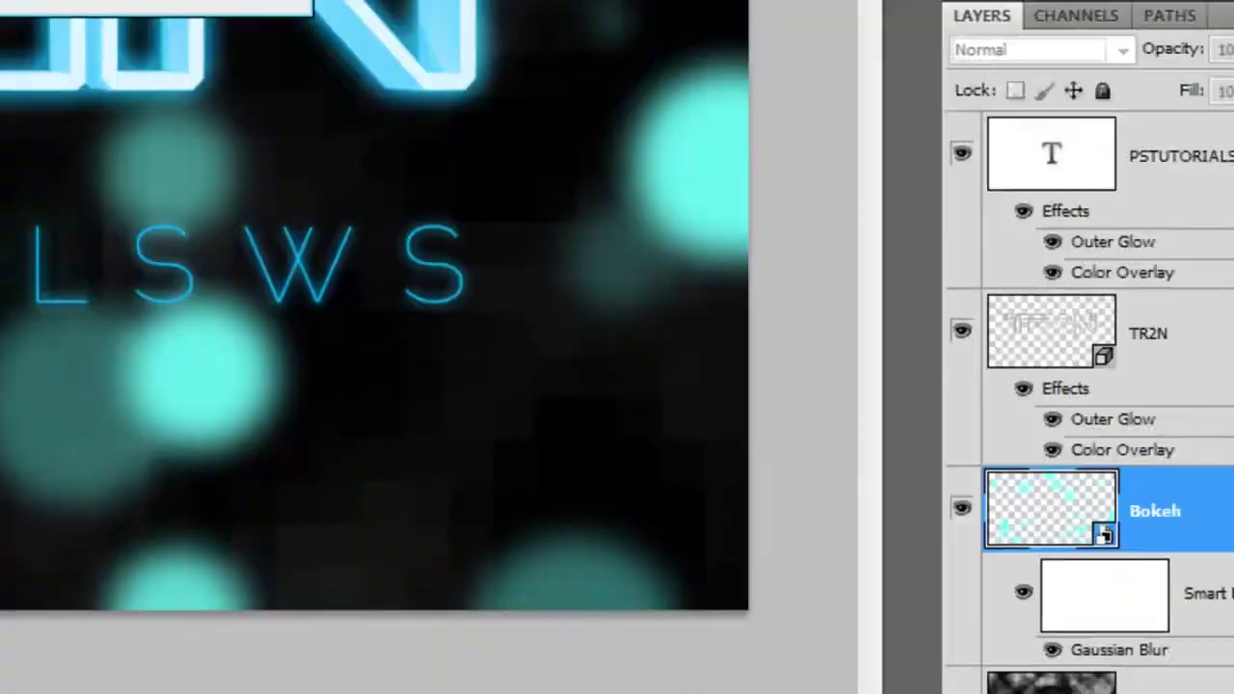
{"action": "double_click", "coordinate": [1157, 462]}
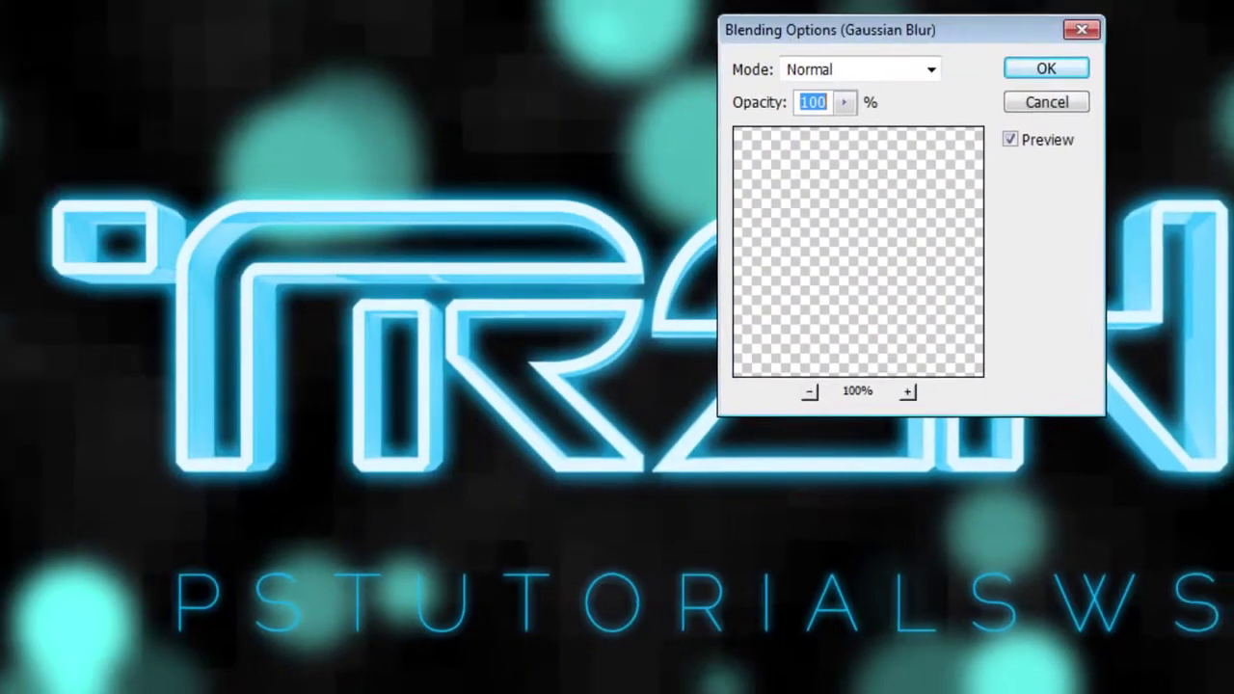